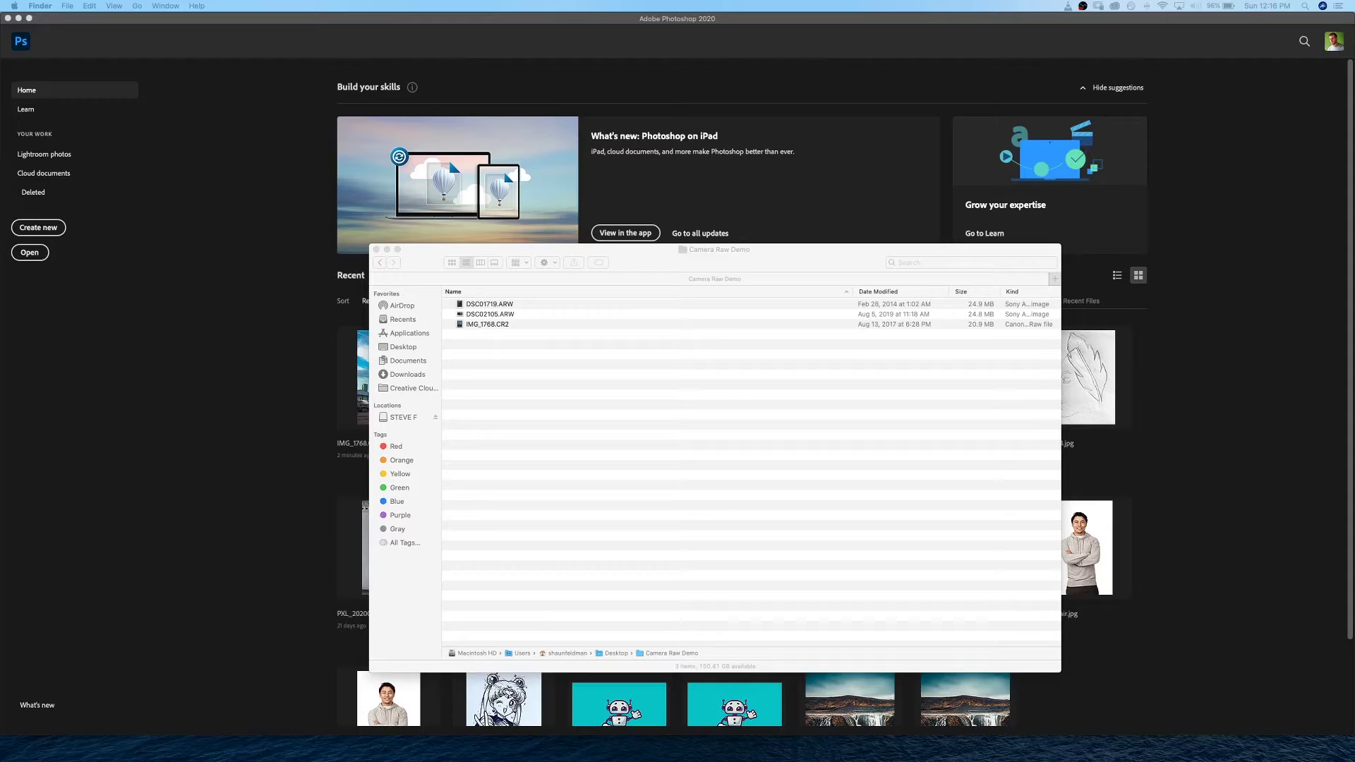
- Open IMG_1768.CR2 from the Camera Raw Demo folder with Adobe Photoshop 2020
left_click(529, 332)
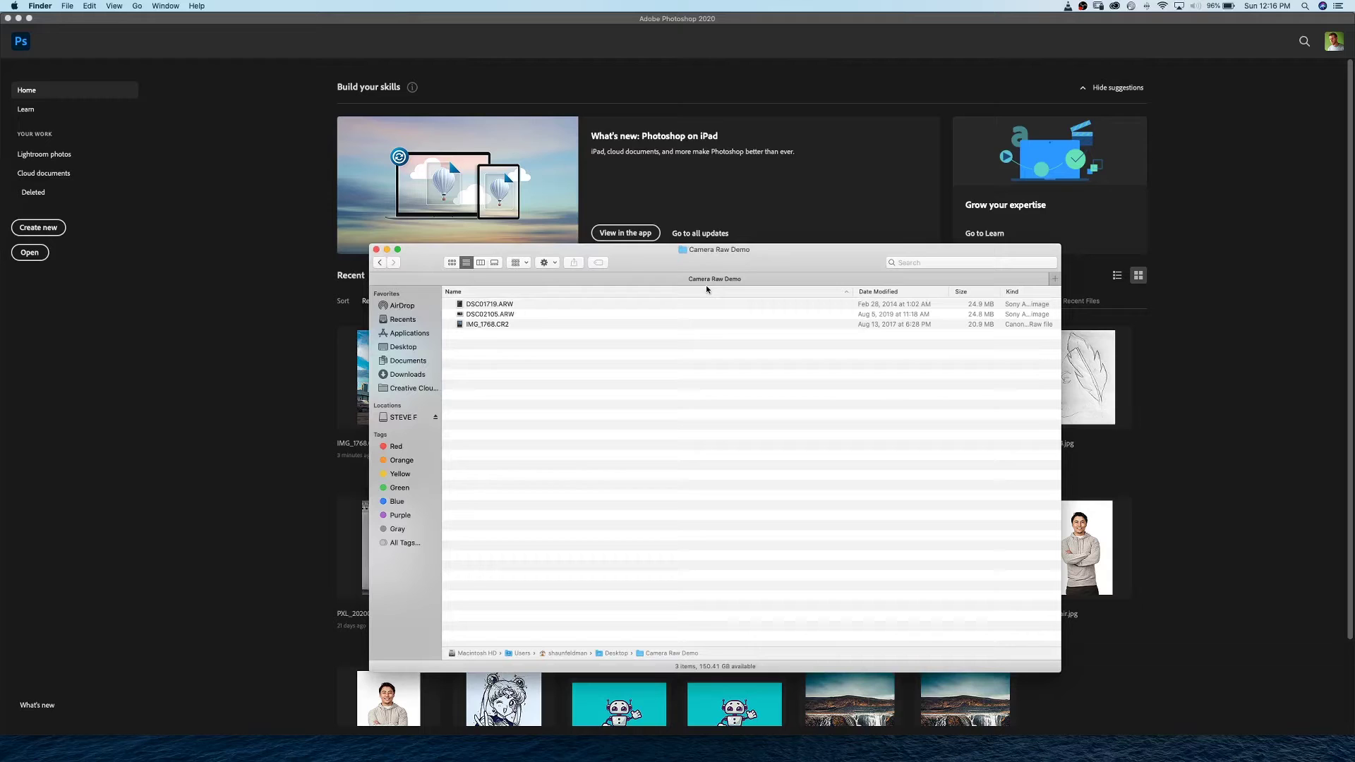
left_click(522, 325)
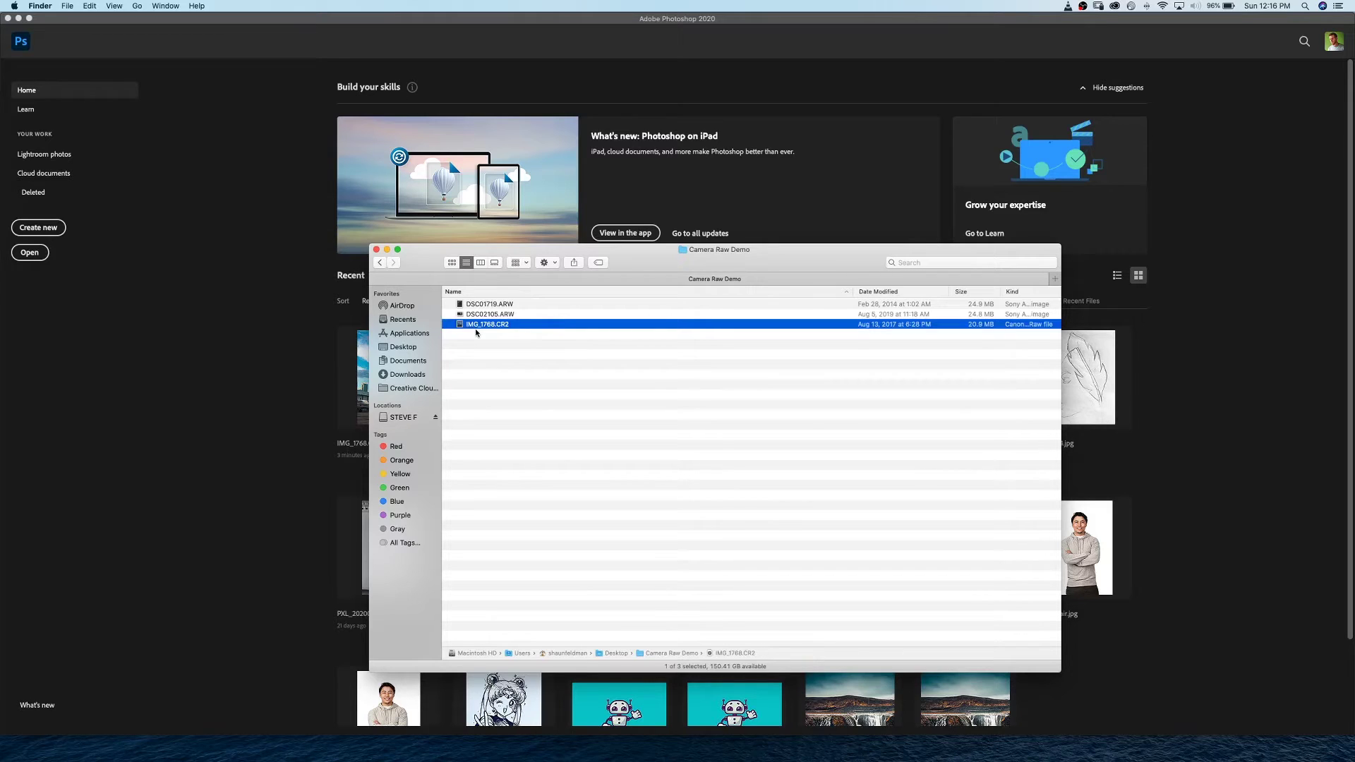
right_click(517, 325)
mouse_move(563, 343)
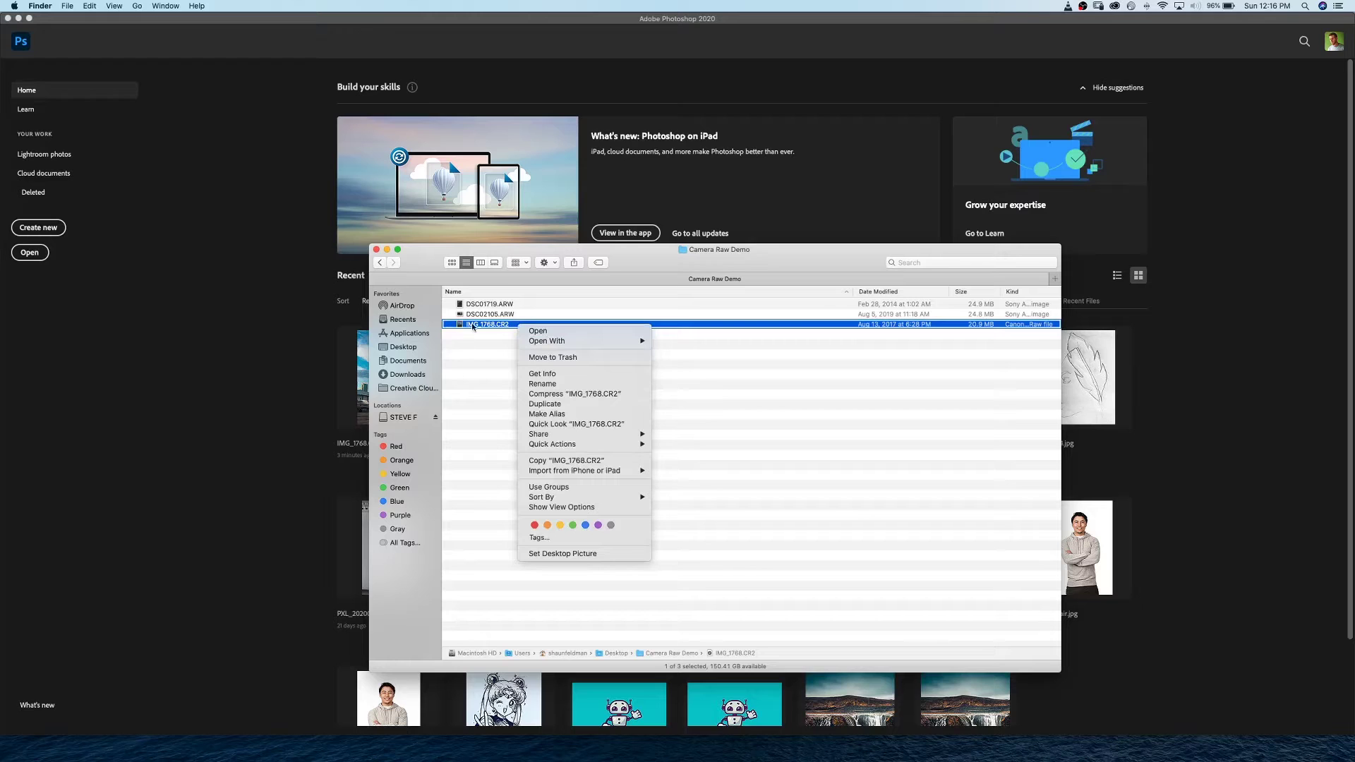
mouse_move(621, 341)
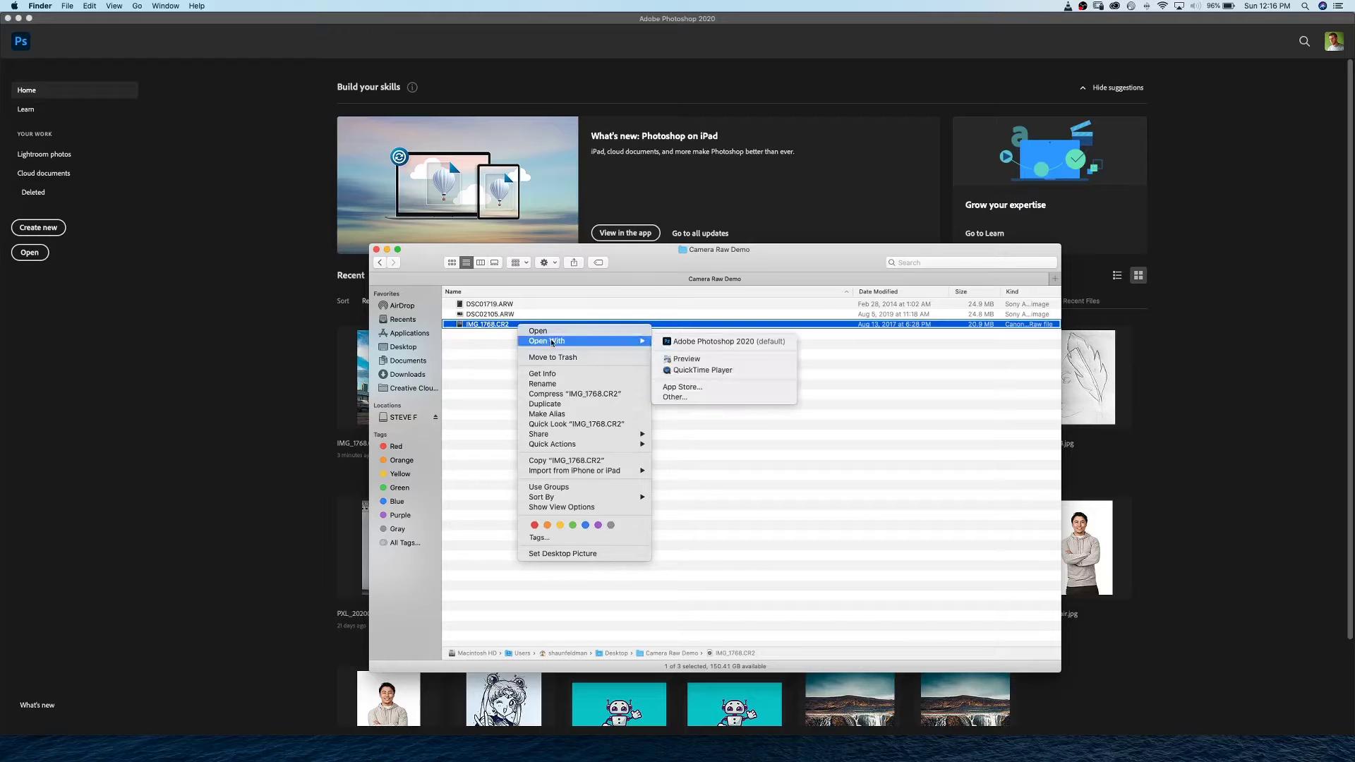
left_click(722, 343)
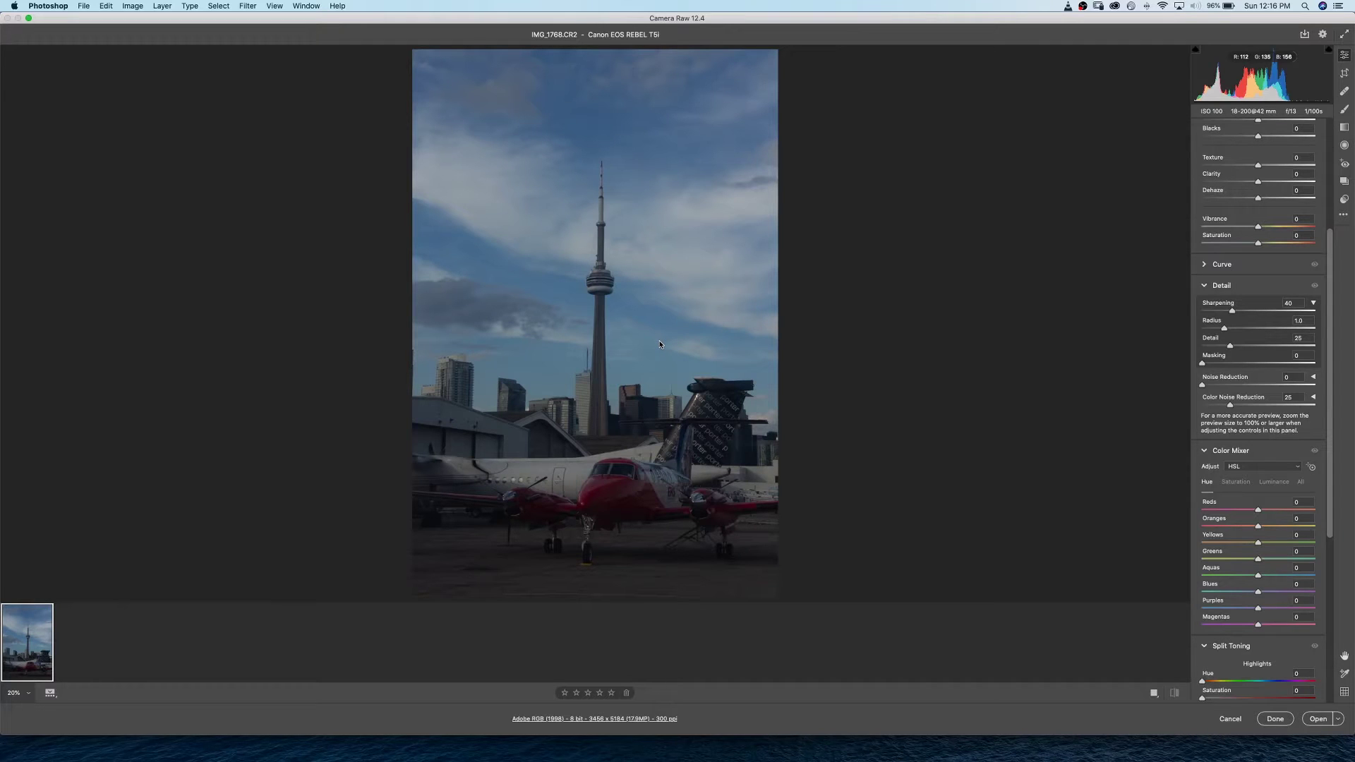
- Collapse the Detail, Color Mixer, Split Toning and Effects sections of the edit settings
left_click(1203, 285)
left_click(1205, 307)
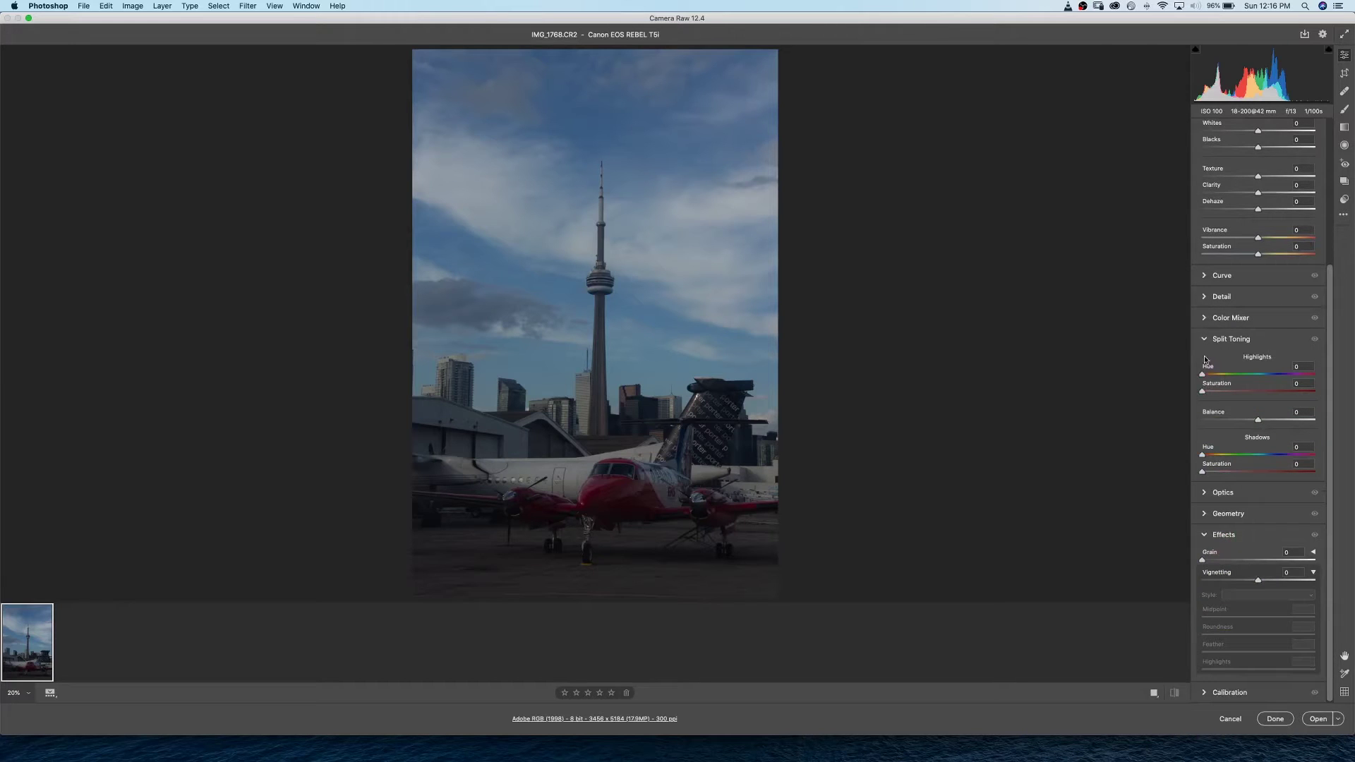
left_click(1204, 339)
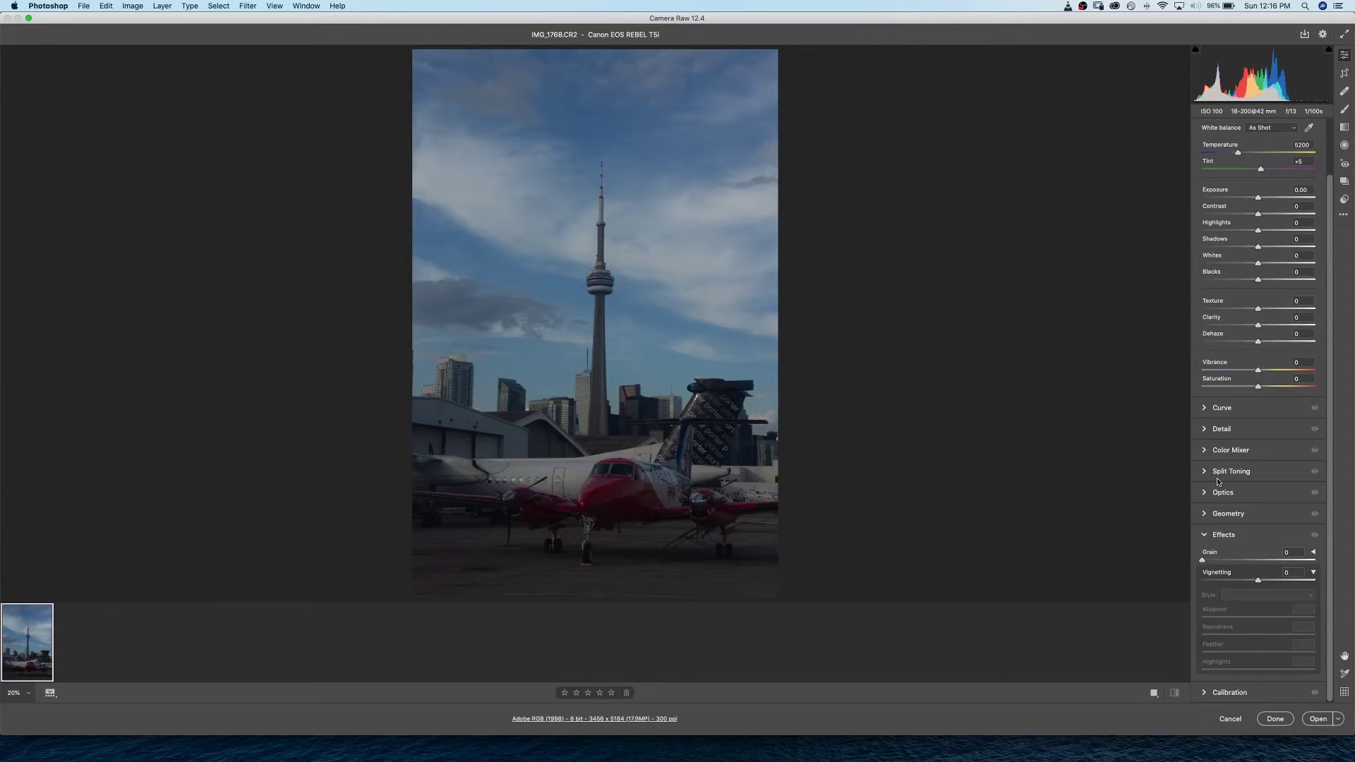
left_click(1204, 535)
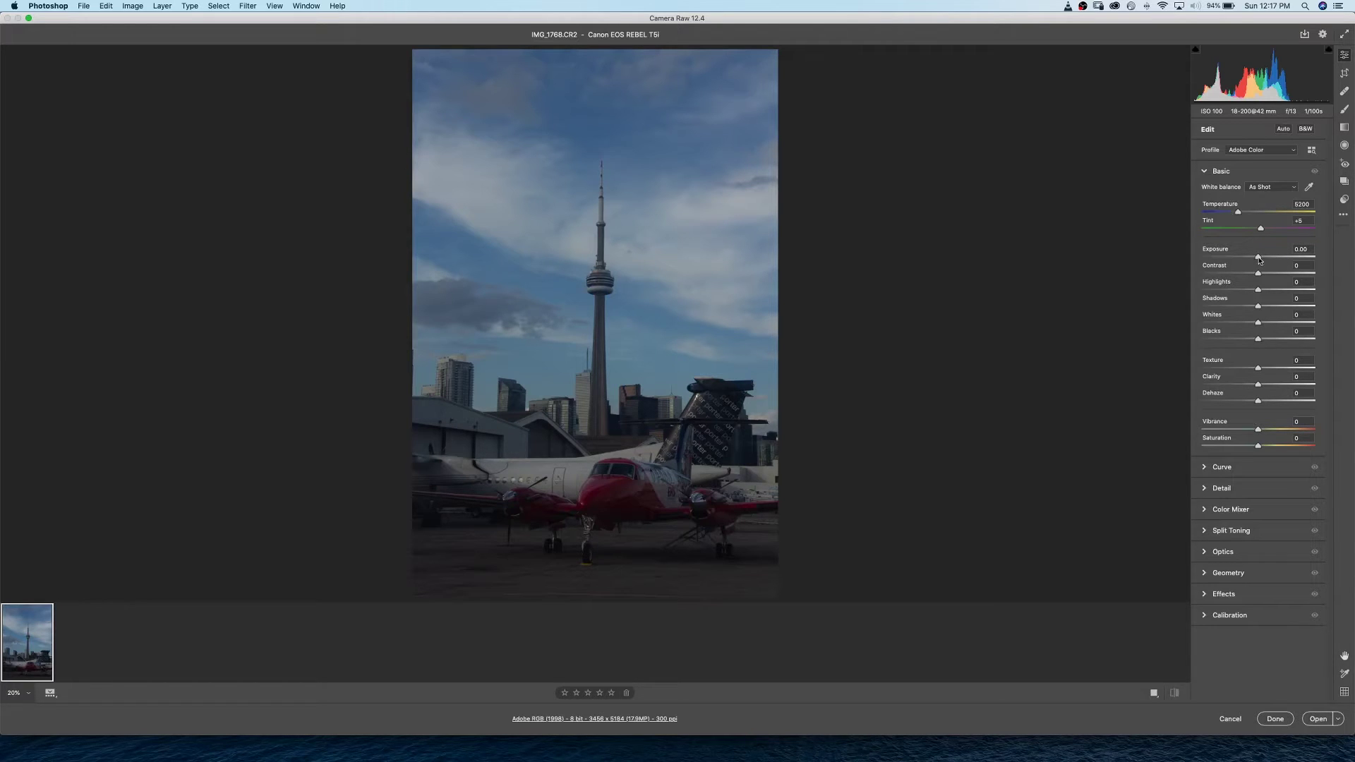
- Set the photo's Exposure to +1.50, Contrast to +10 and Highlights to +27
mouse_move(1260, 260)
left_mouse_down()
mouse_move(1294, 261)
mouse_move(1277, 261)
left_mouse_up()
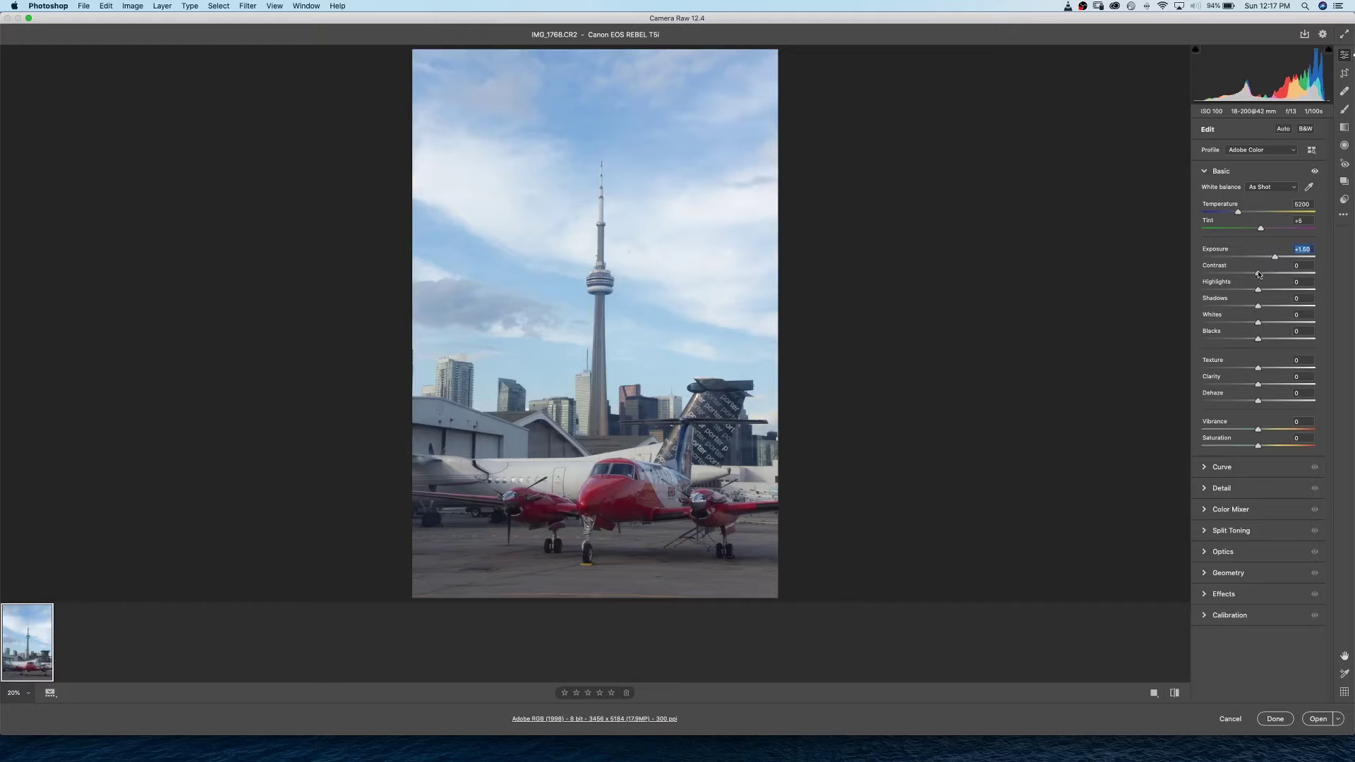
left_click_drag(1258, 275, 1264, 275)
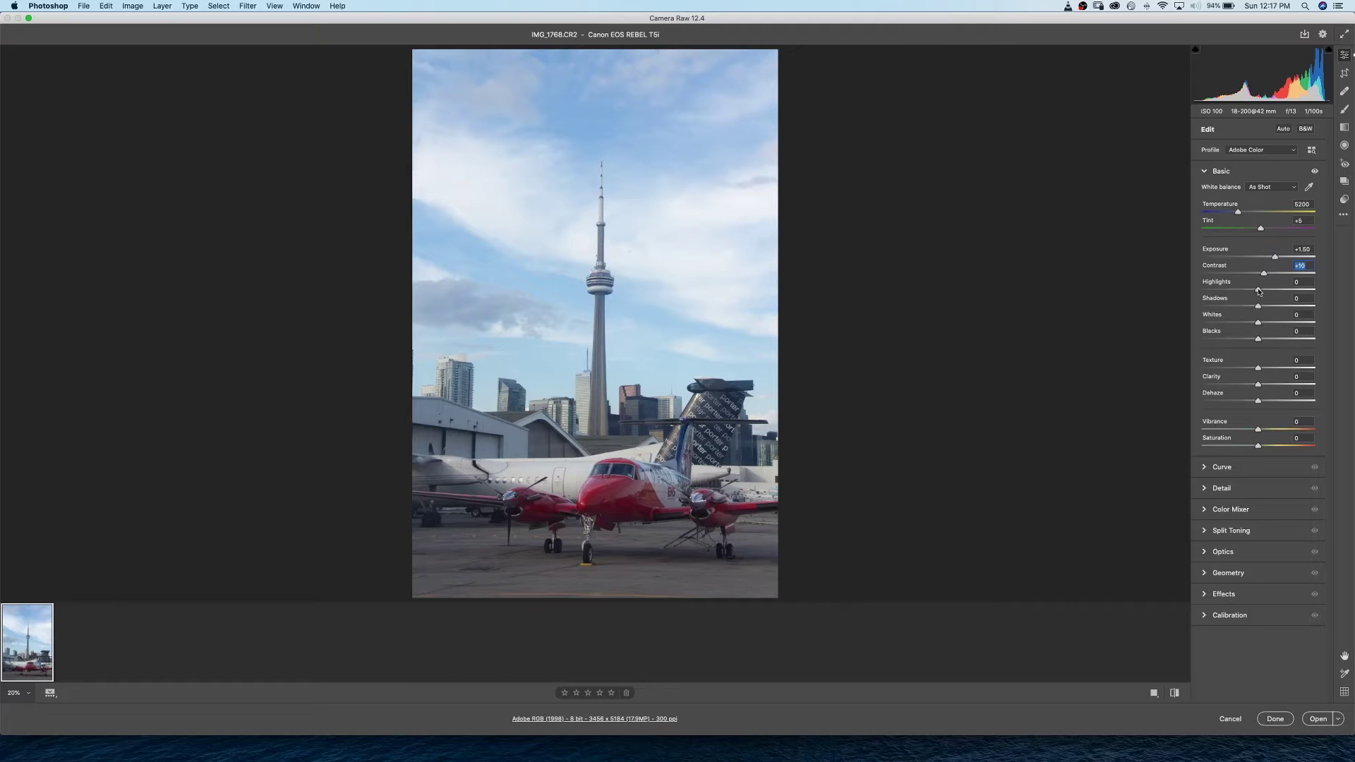
left_click_drag(1259, 292, 1279, 291)
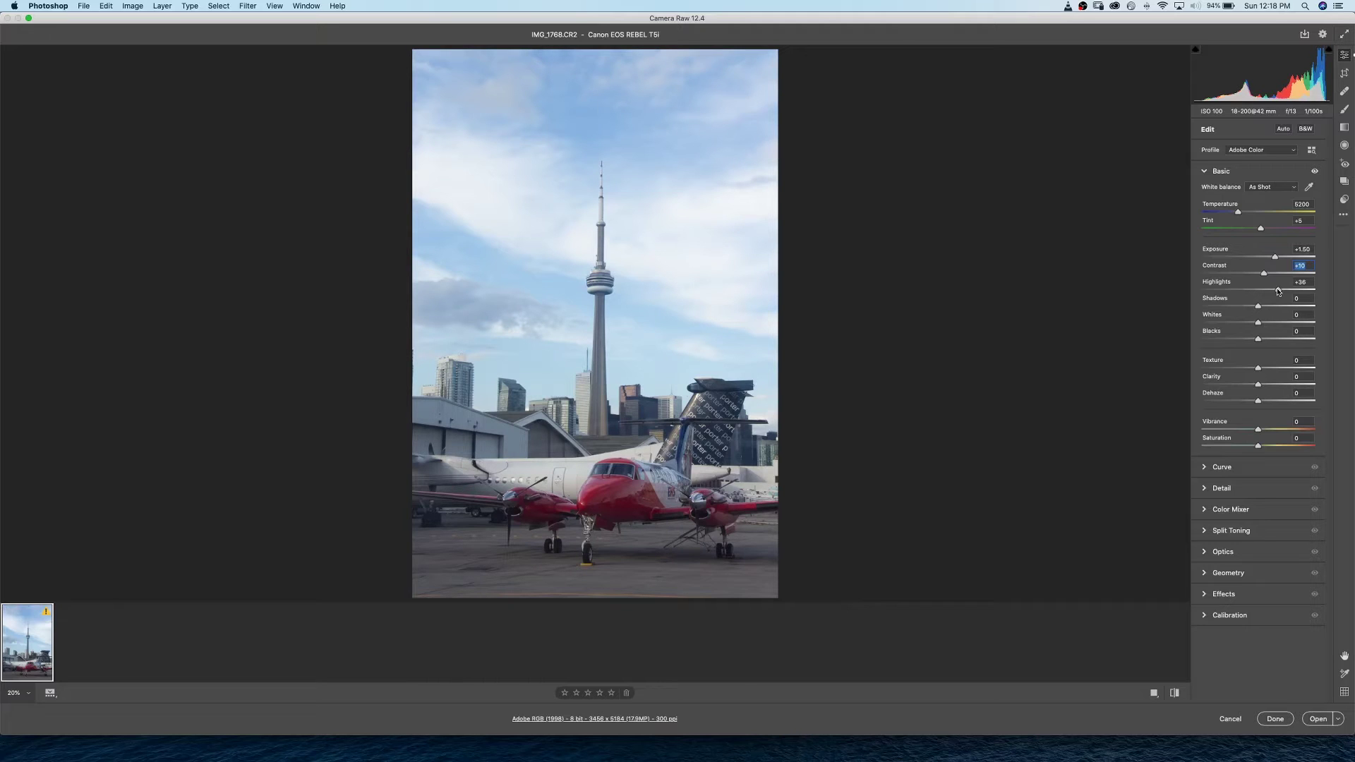
left_click_drag(1279, 291, 1313, 289)
left_click_drag(1313, 290, 1275, 289)
- Set the photo's Shadows to +50, Whites to +42 and Blacks to -50
left_click_drag(1257, 306, 1281, 305)
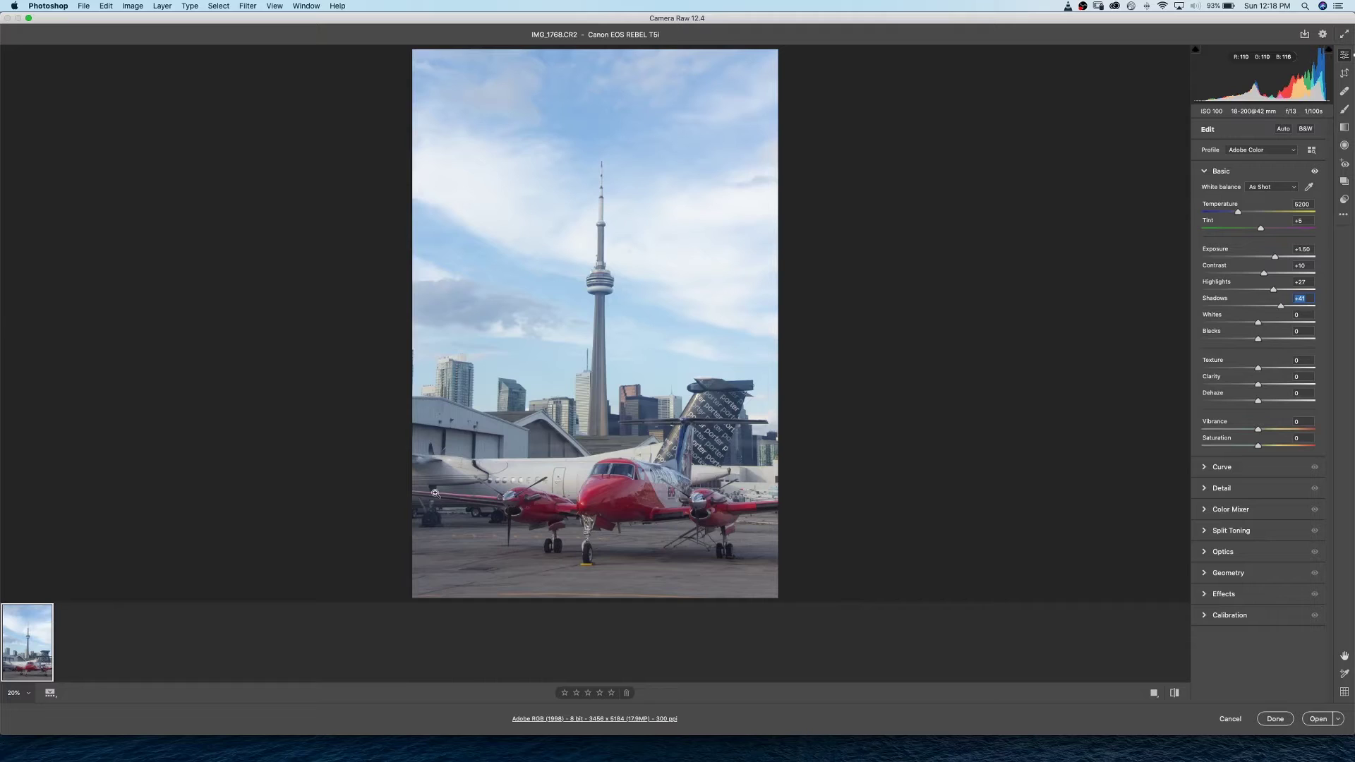
left_click_drag(1281, 306, 1285, 305)
mouse_move(1287, 307)
left_mouse_down()
mouse_move(1264, 324)
mouse_move(1276, 324)
left_mouse_up()
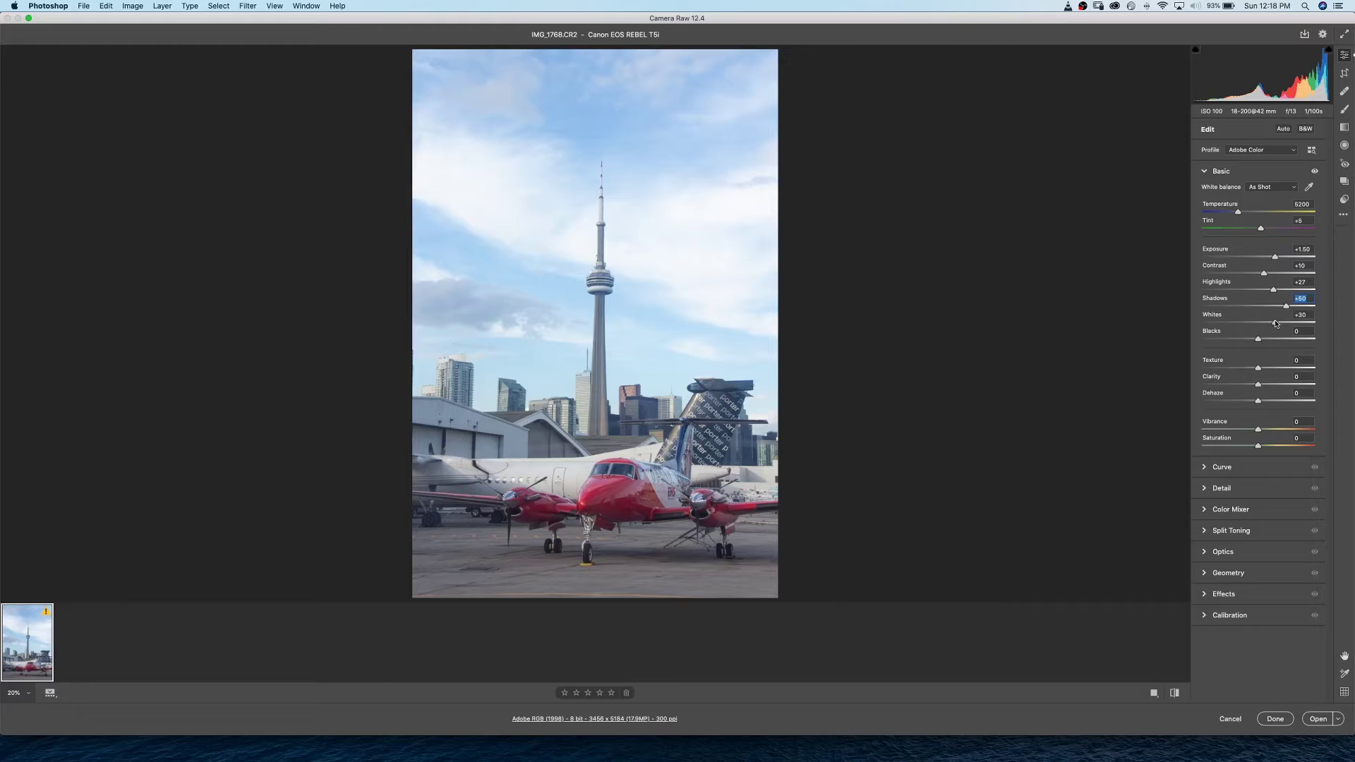
left_click_drag(1275, 324, 1281, 326)
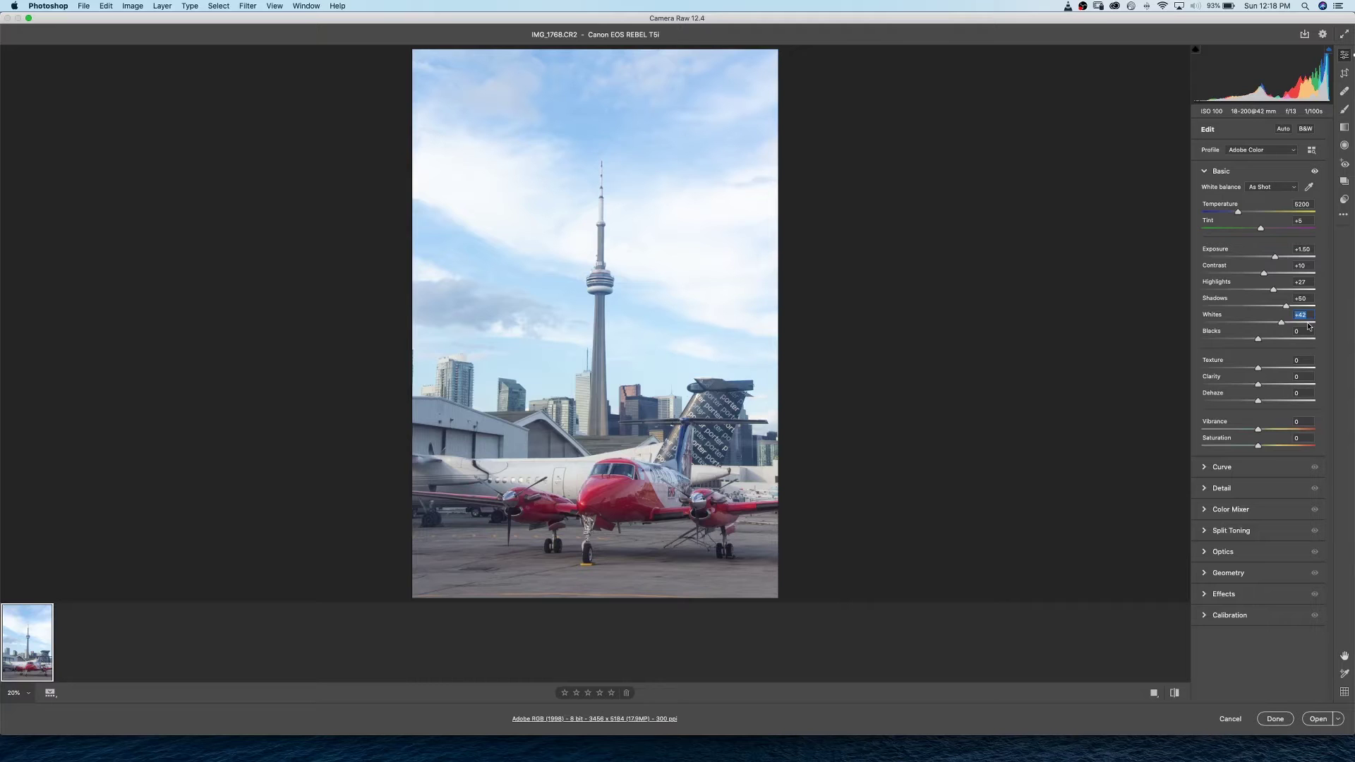
left_click_drag(1257, 338, 1229, 341)
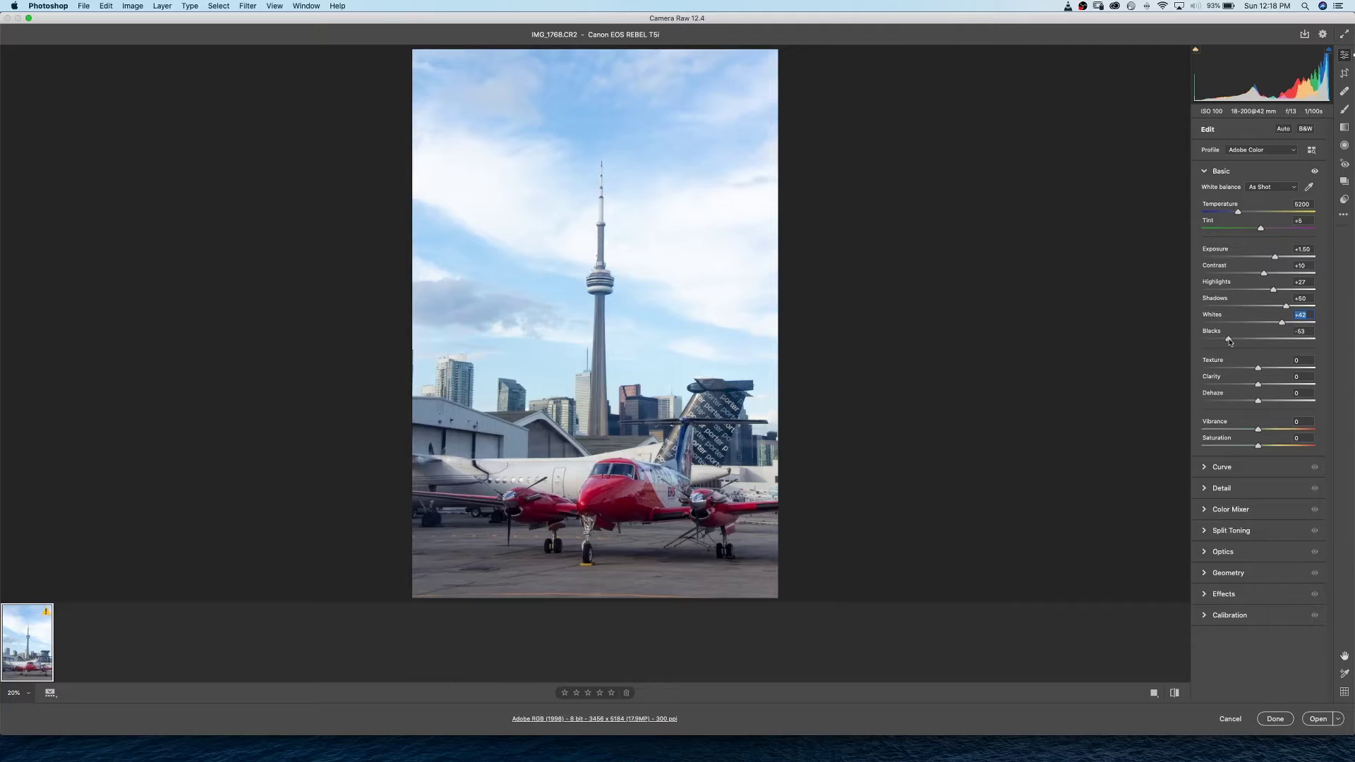
left_click_drag(1230, 341, 1232, 341)
left_click_drag(1231, 341, 1229, 341)
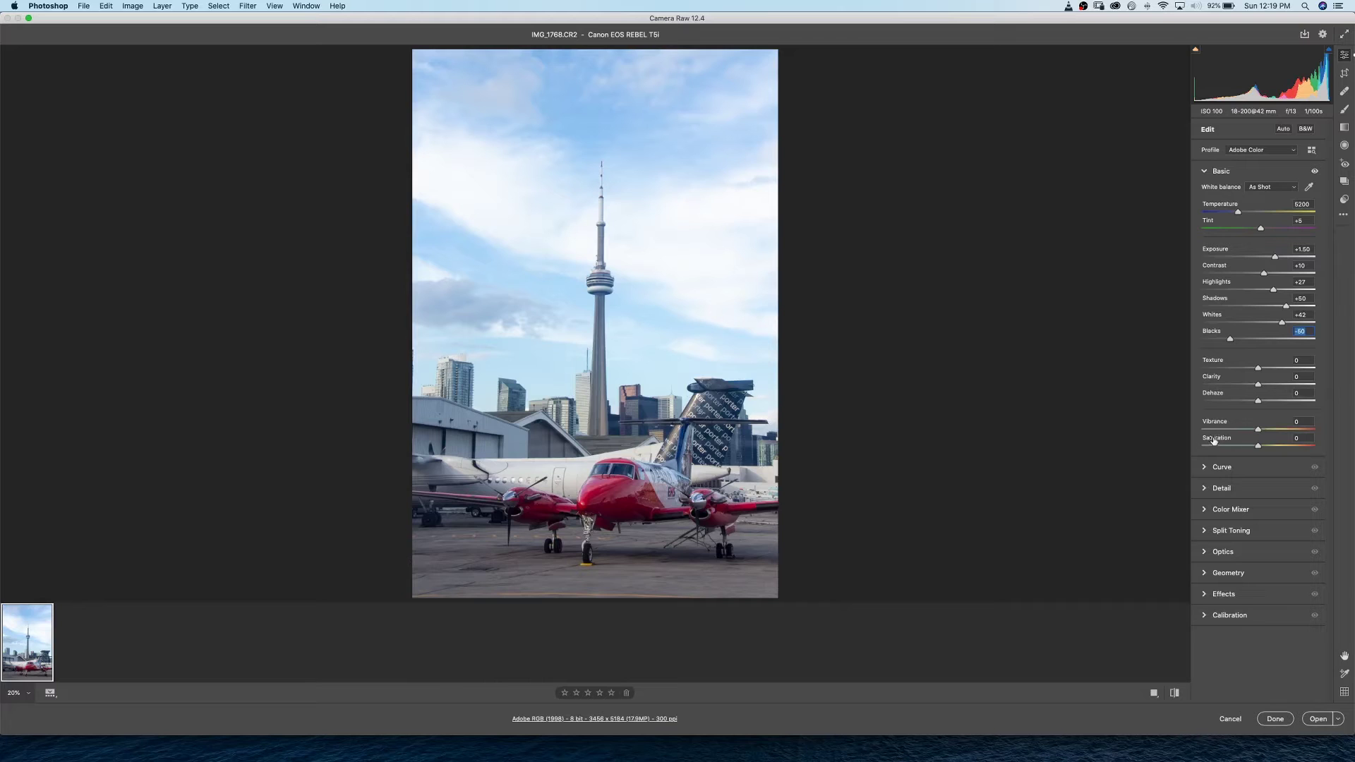
- Try a Saturation of +60 on the photo and reset it to its default
left_click_drag(1258, 447, 1292, 447)
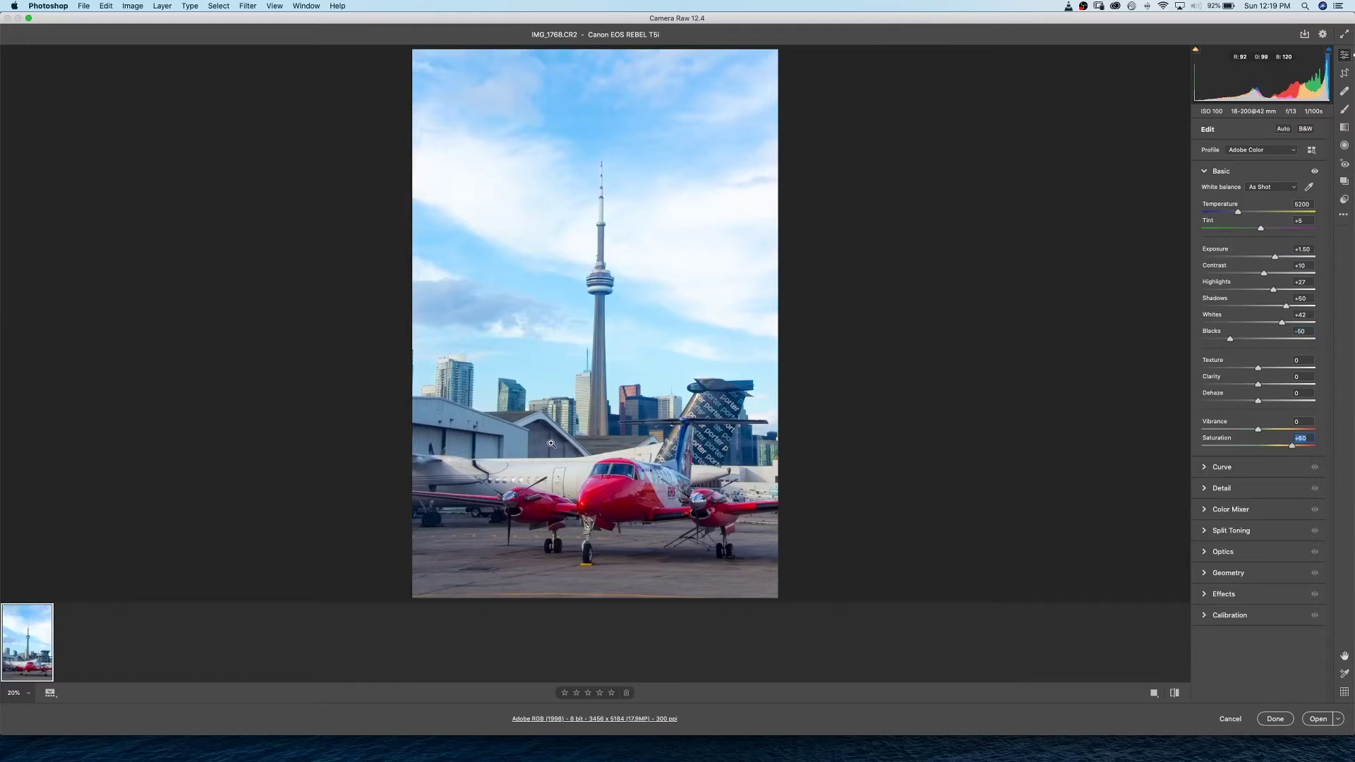
left_click_drag(1271, 448, 1258, 451)
double_click(1258, 451)
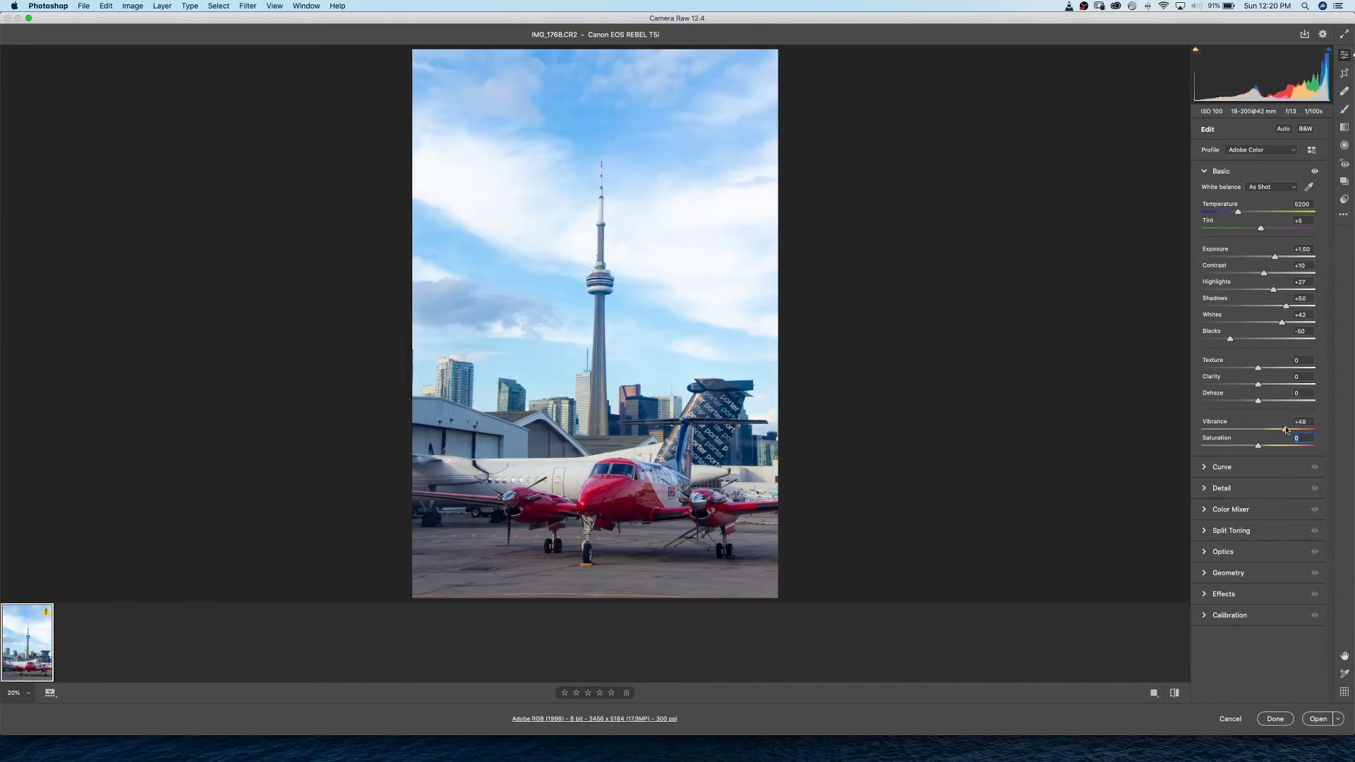
- Set the photo's Vibrance to +30 and its Saturation to about +34
left_click_drag(1259, 431, 1294, 428)
left_click(1293, 430)
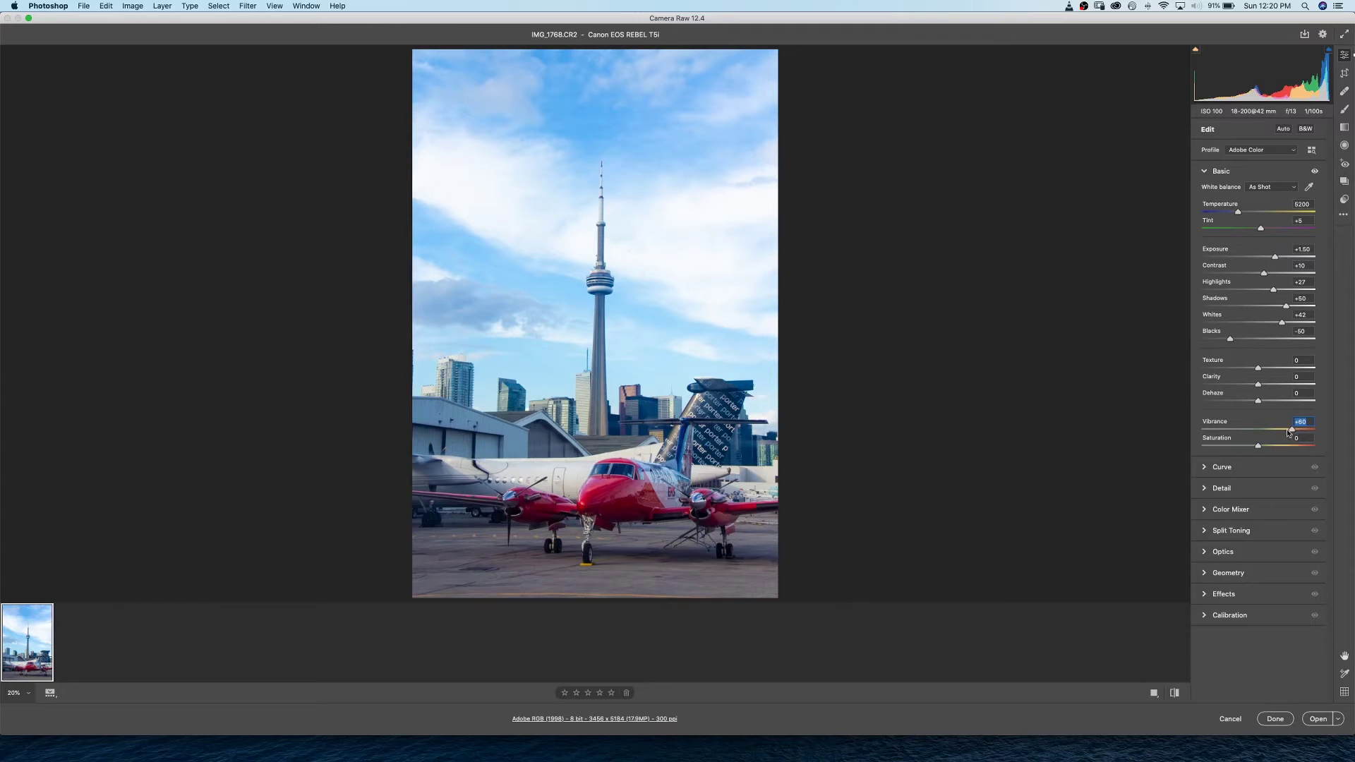
left_click_drag(1289, 432, 1277, 446)
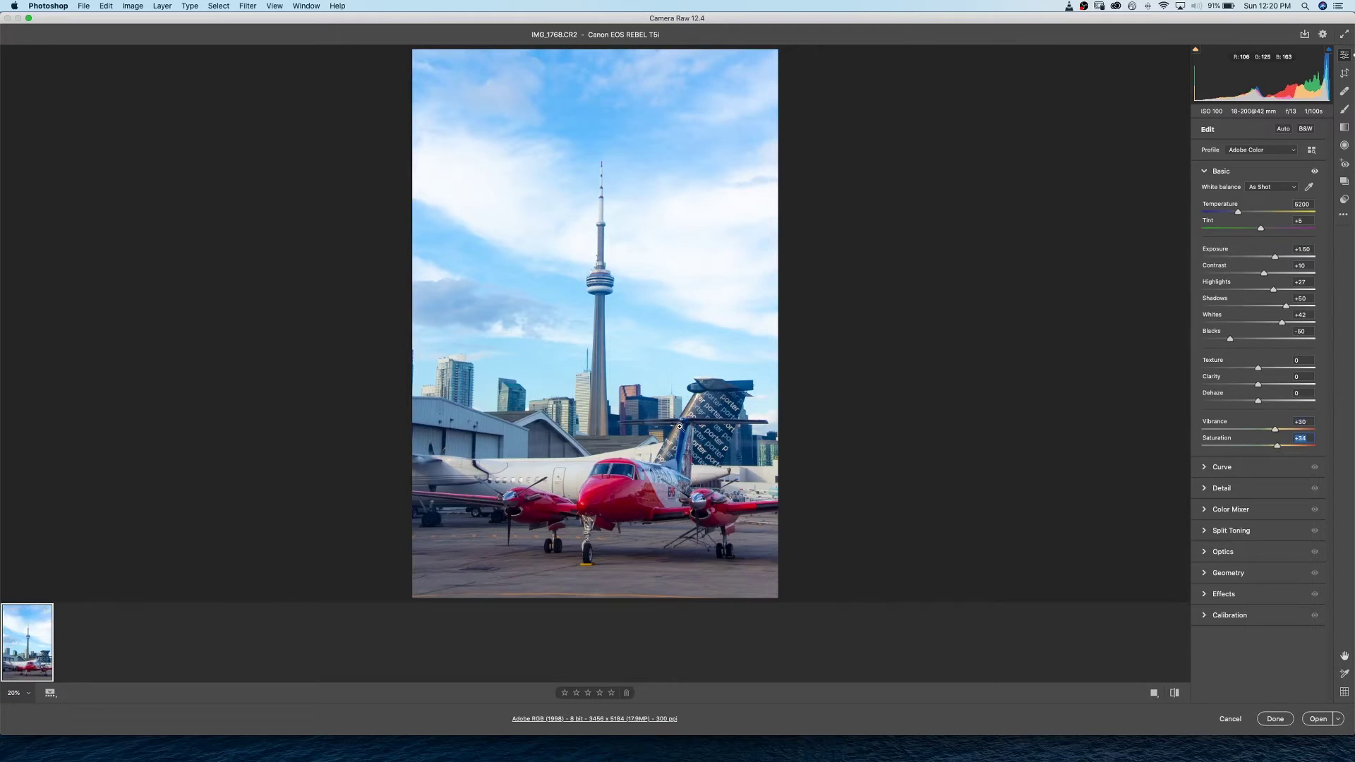
left_click(1275, 452)
left_click_drag(1277, 449, 1276, 449)
- Collapse the Basic section, expand Curve and look through the red, green and blue channel curves
left_click(1204, 172)
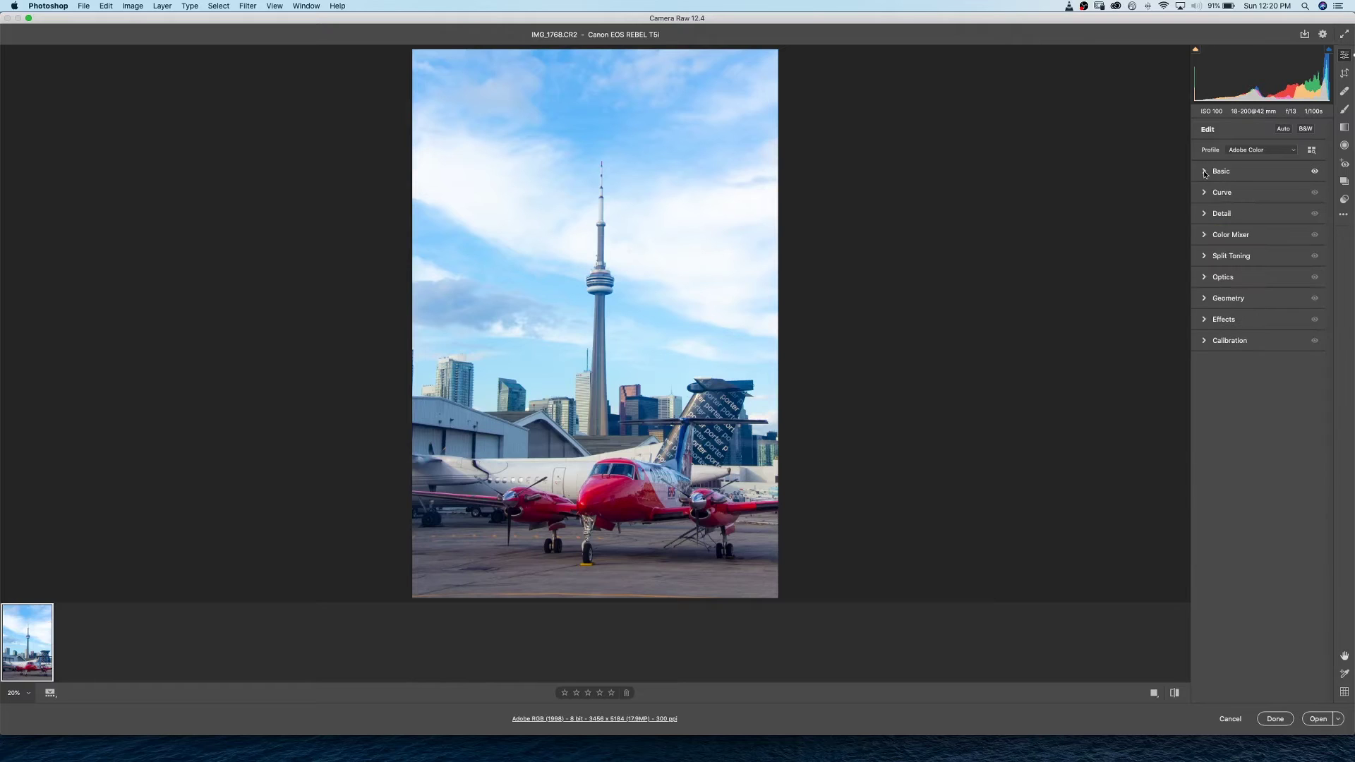
left_click(1207, 192)
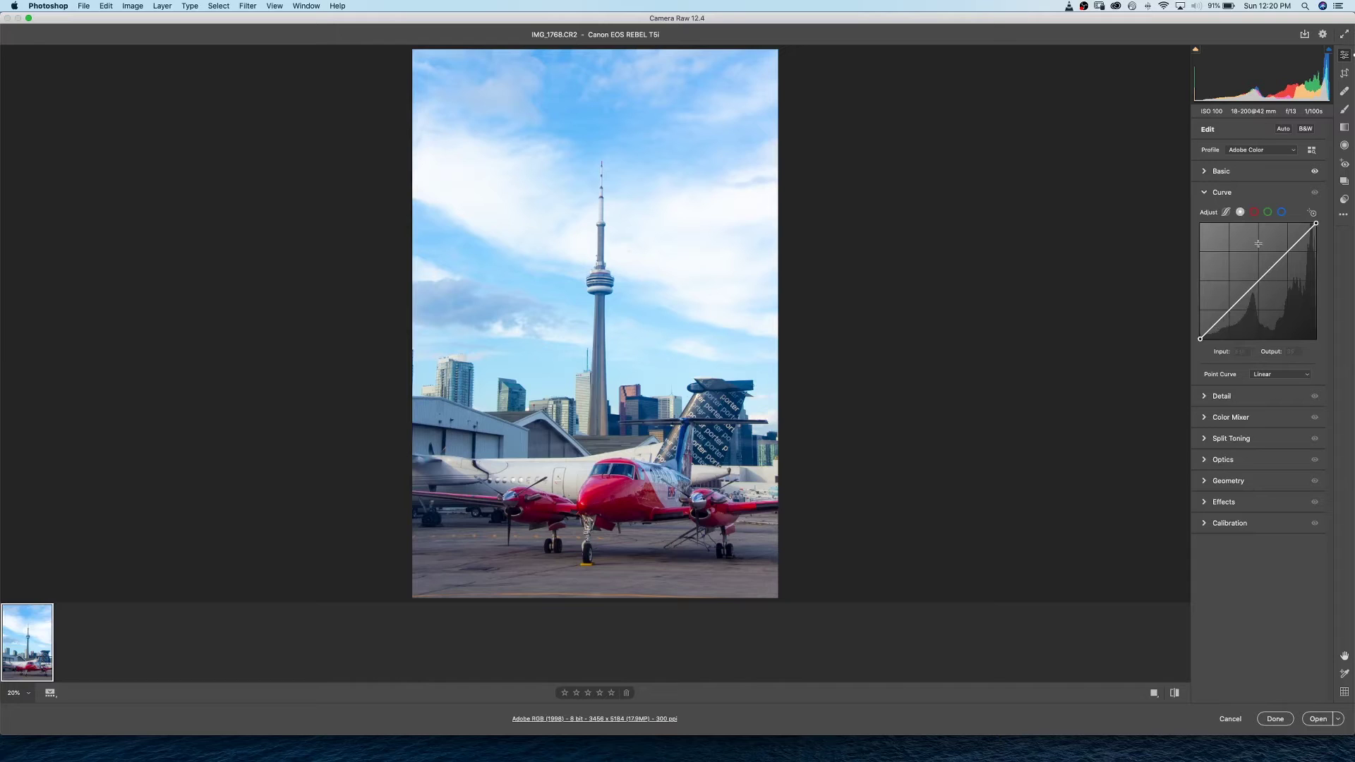
left_click(1254, 212)
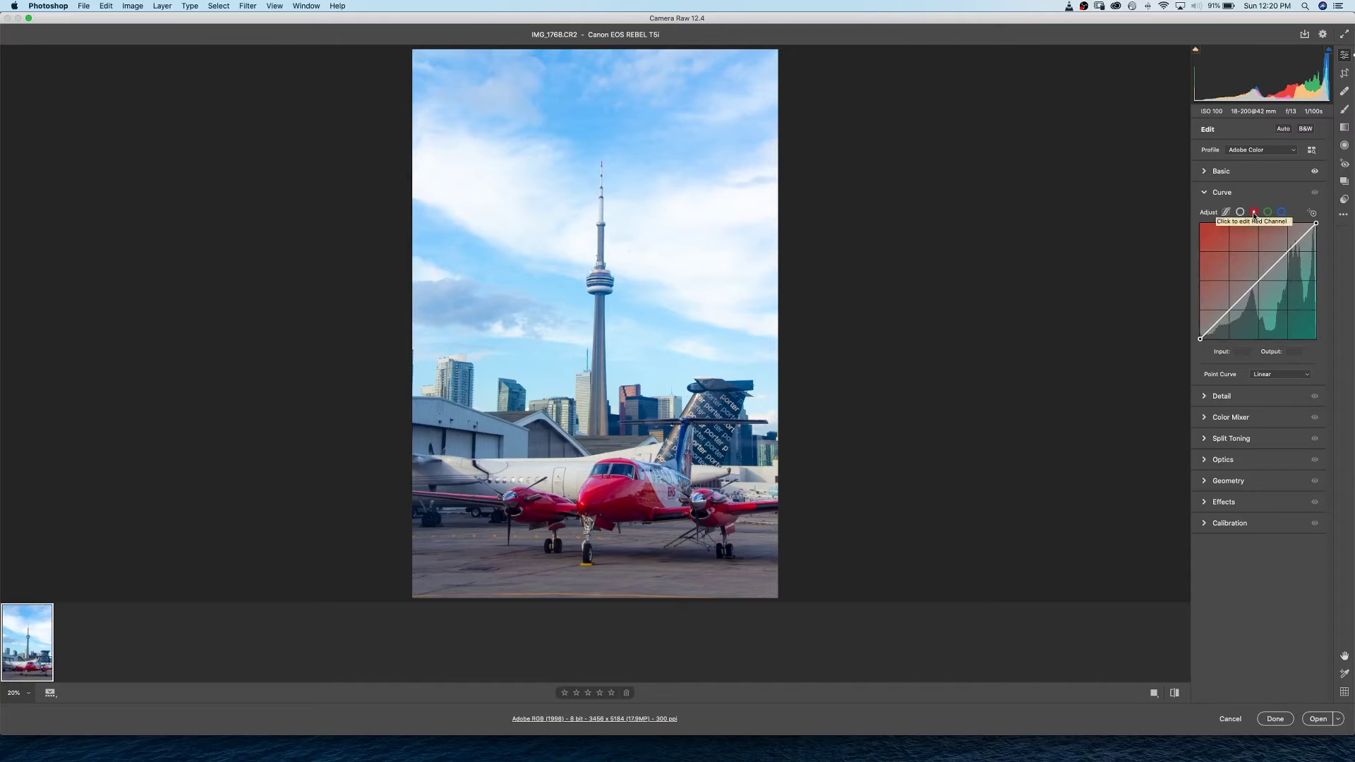
left_click(1268, 212)
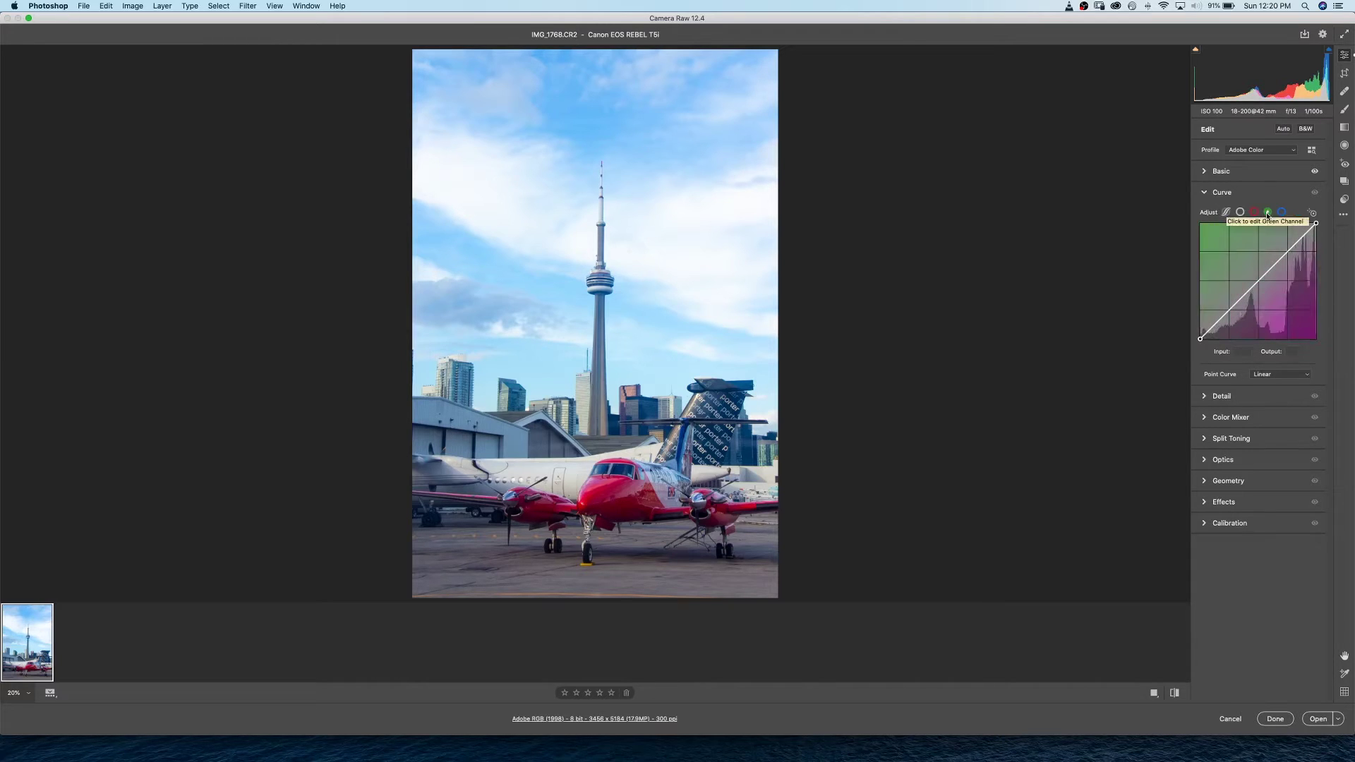
left_click(1281, 212)
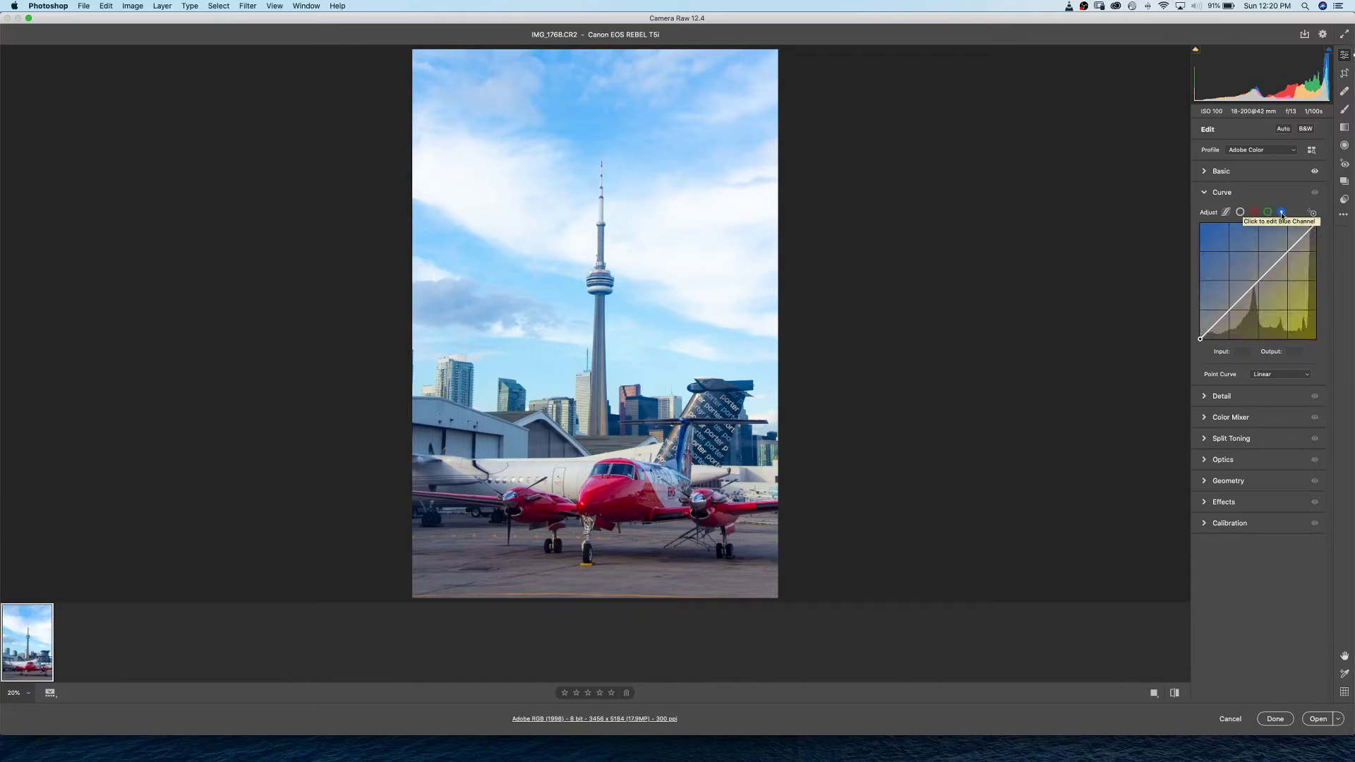
- Try pulling the red channel curve's midtones down to input 144, output 85, reset the curve and view the green channel
left_click(1254, 212)
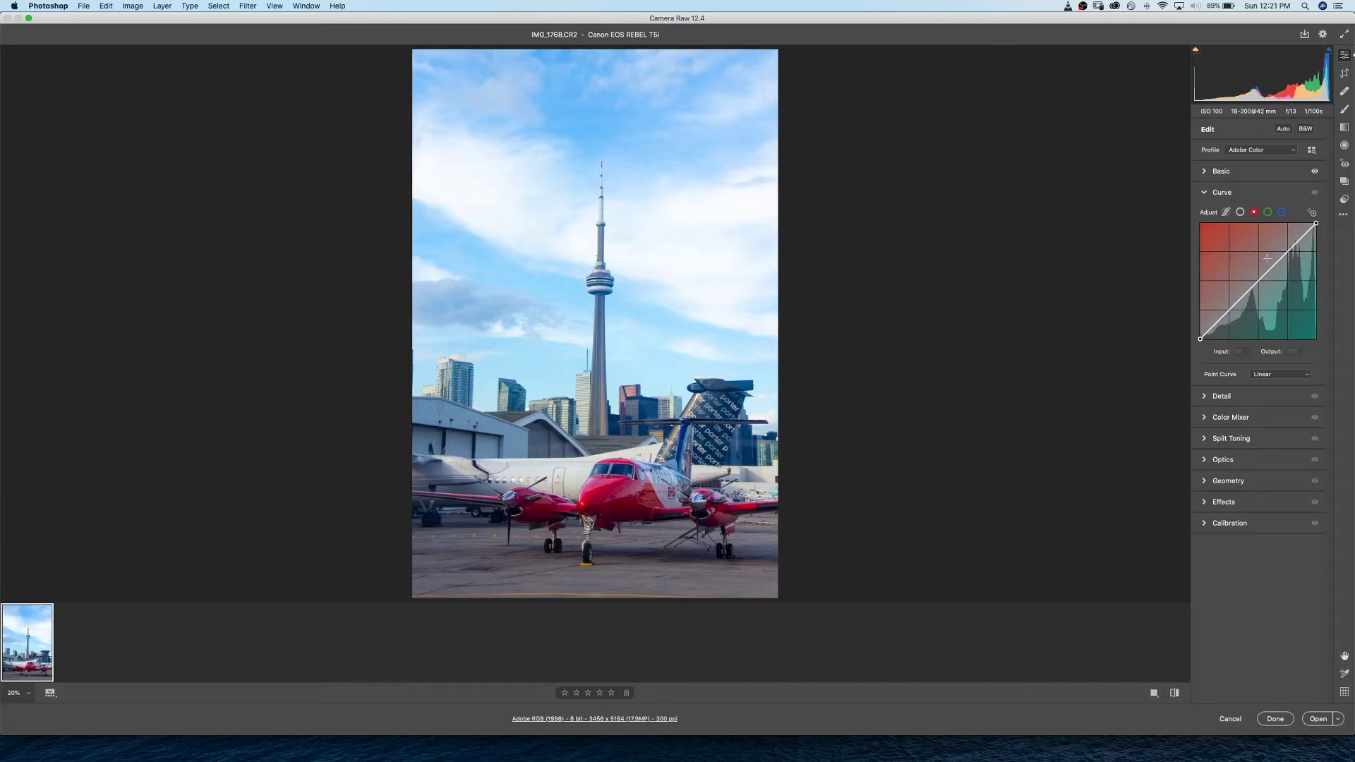
left_click_drag(1262, 272, 1265, 301)
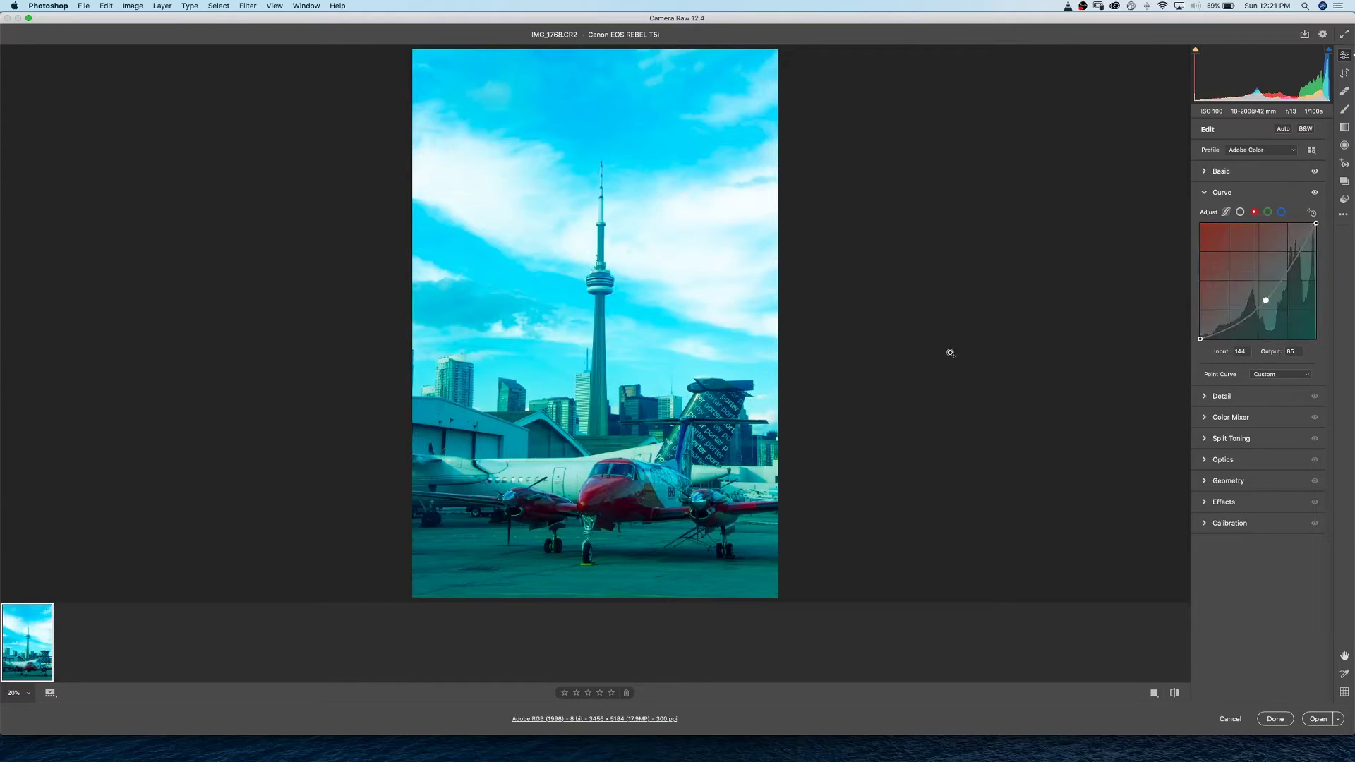
double_click(1249, 221)
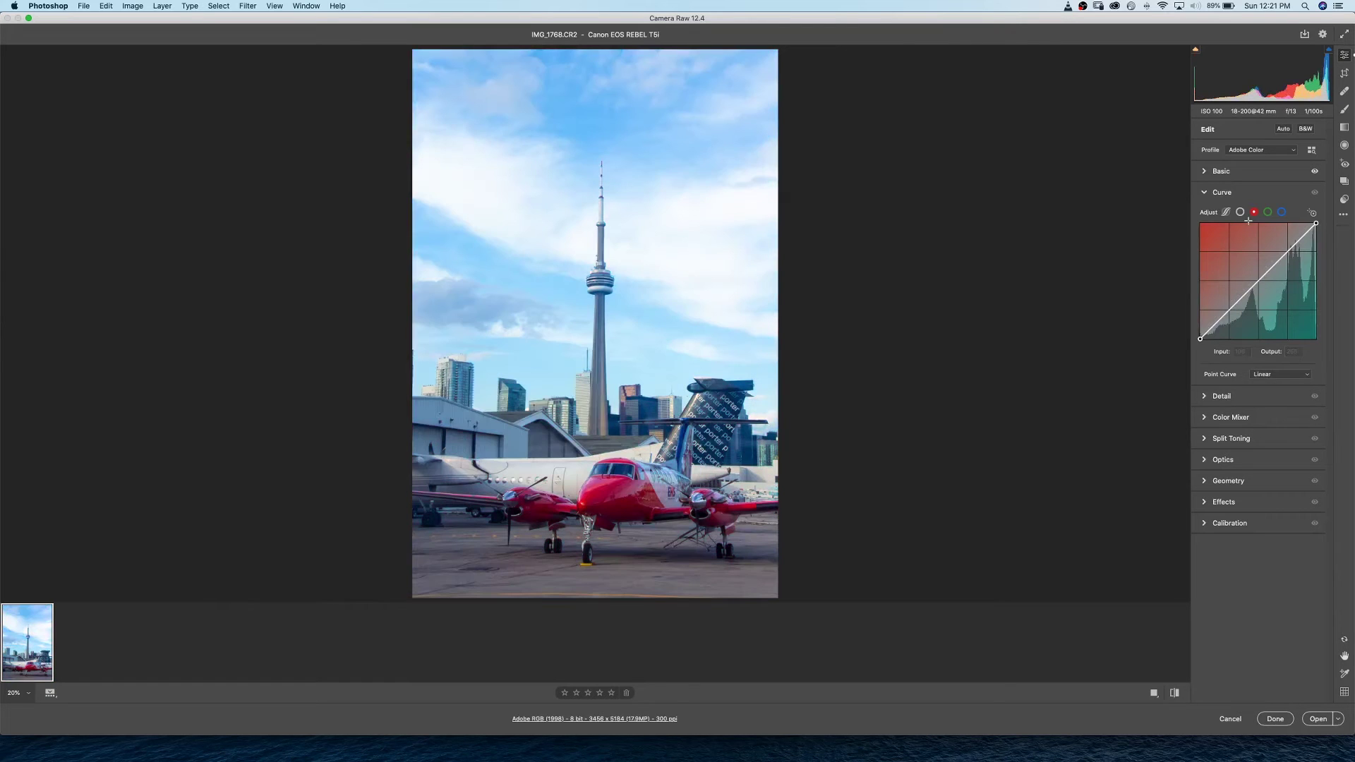
left_click(1268, 213)
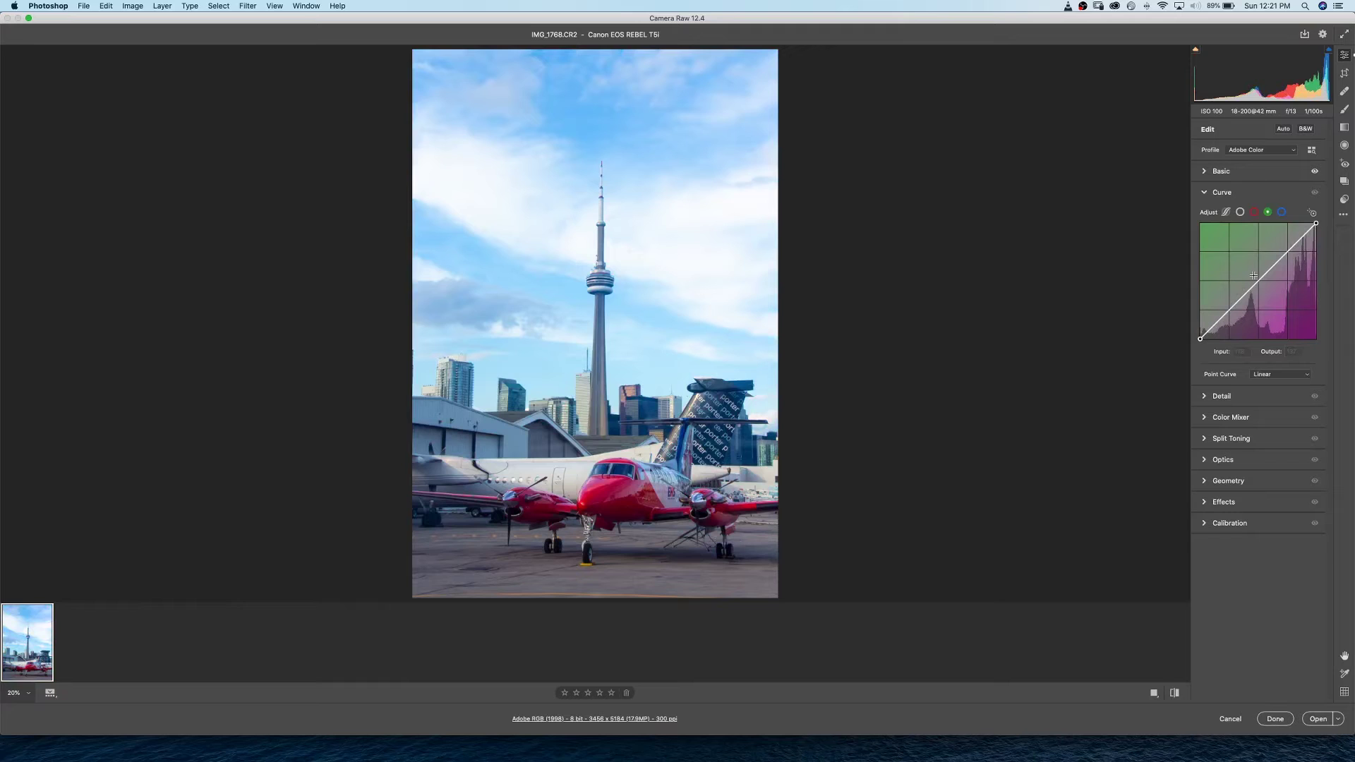
- Move the composite point curve's white end to input 240, output 227, and add a midtone and a highlight point
left_click(1240, 212)
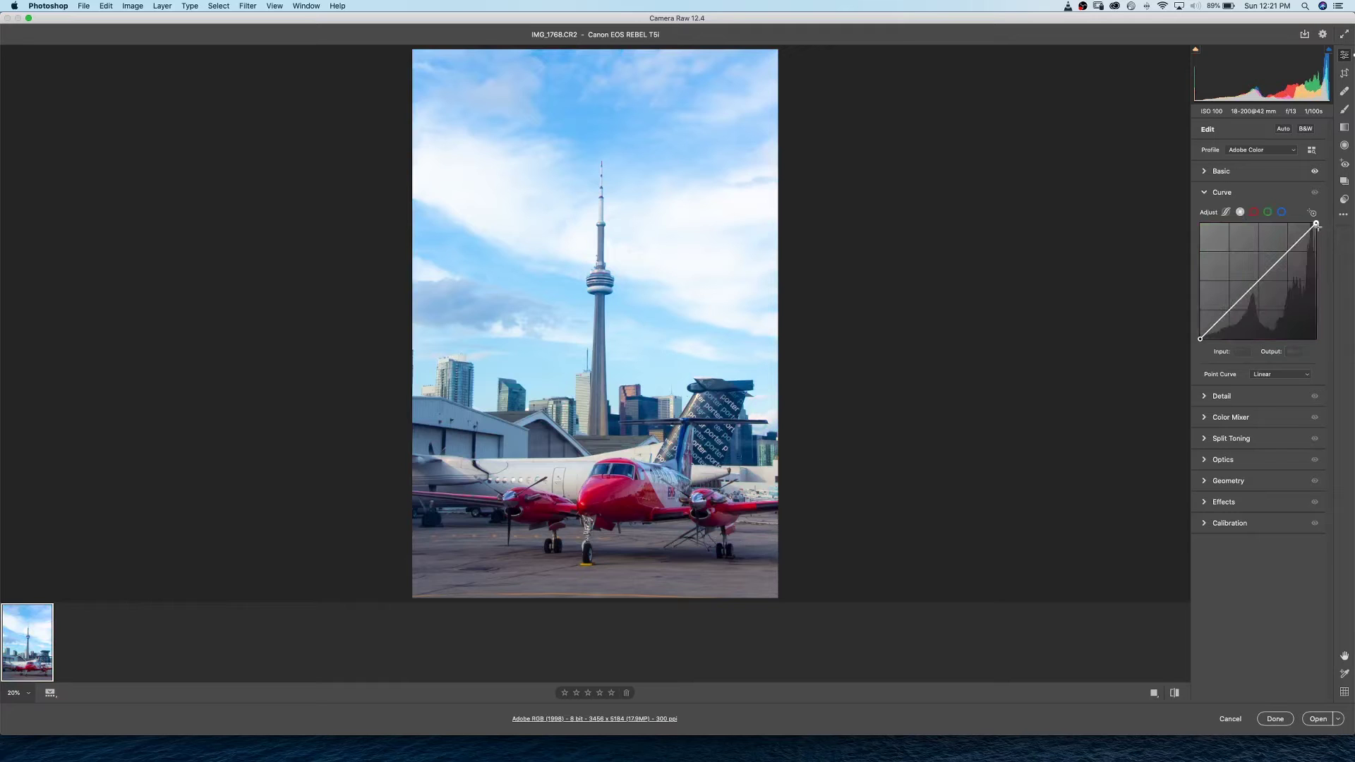
left_click_drag(1316, 225, 1309, 236)
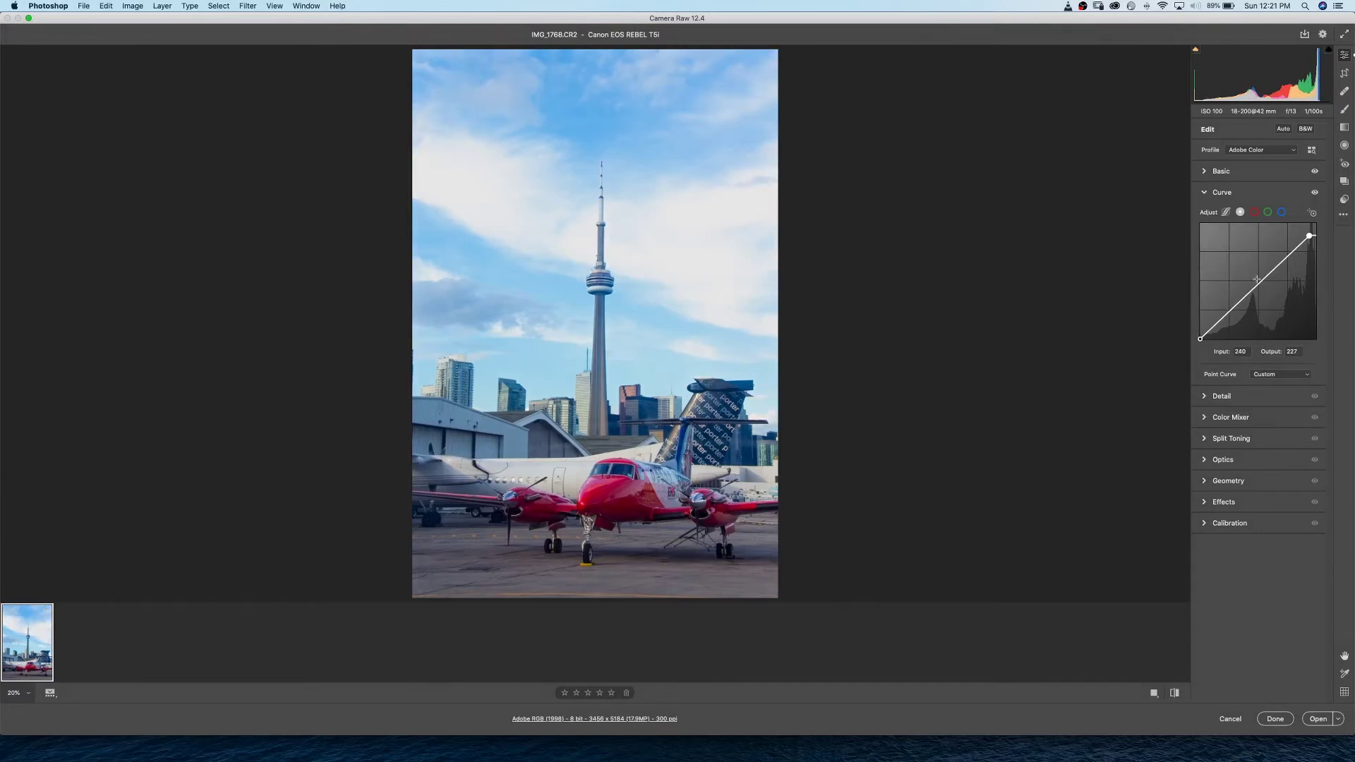
left_click(1261, 282)
left_click(1288, 256)
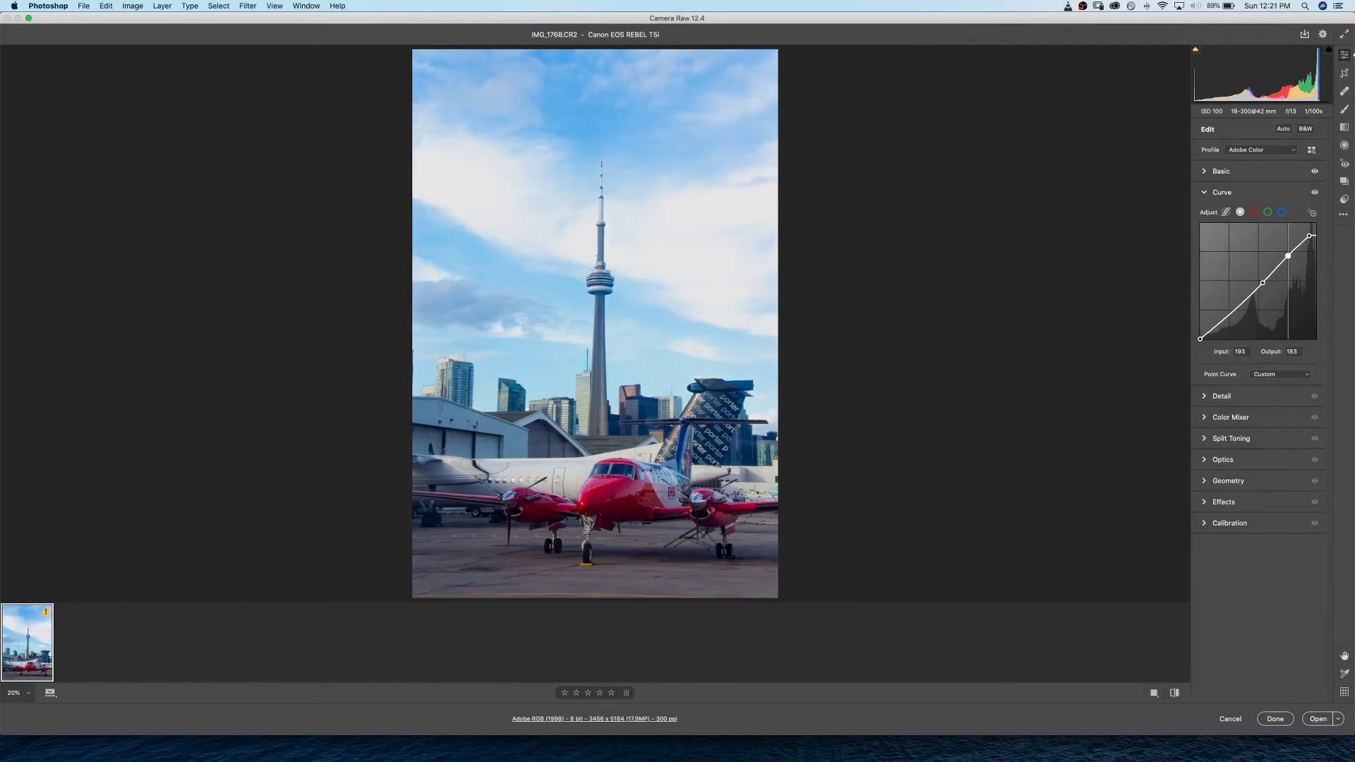
- Reshape the composite curve with points at about input 202, output 178 and input 71, output 60, and its white end at 243, 245
left_click_drag(1288, 255, 1292, 258)
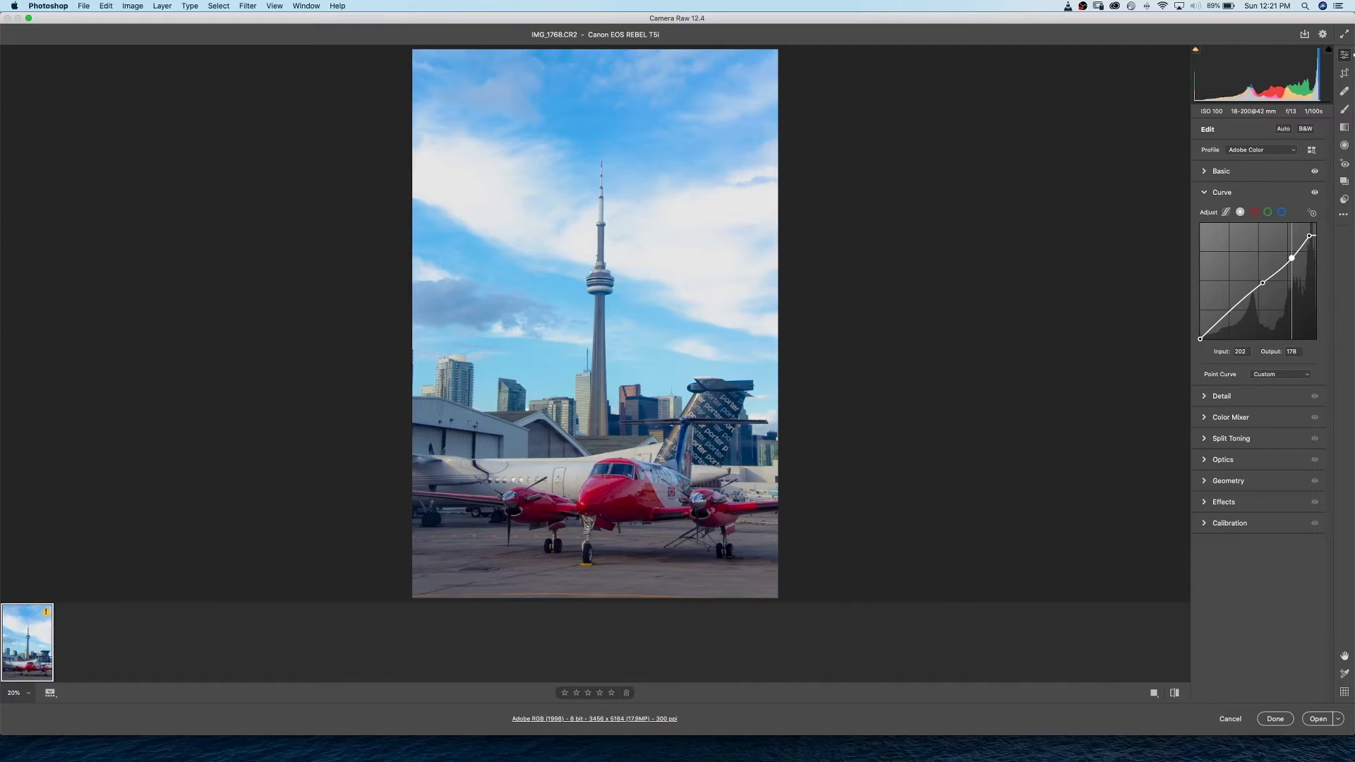
left_click_drag(1228, 313, 1232, 312)
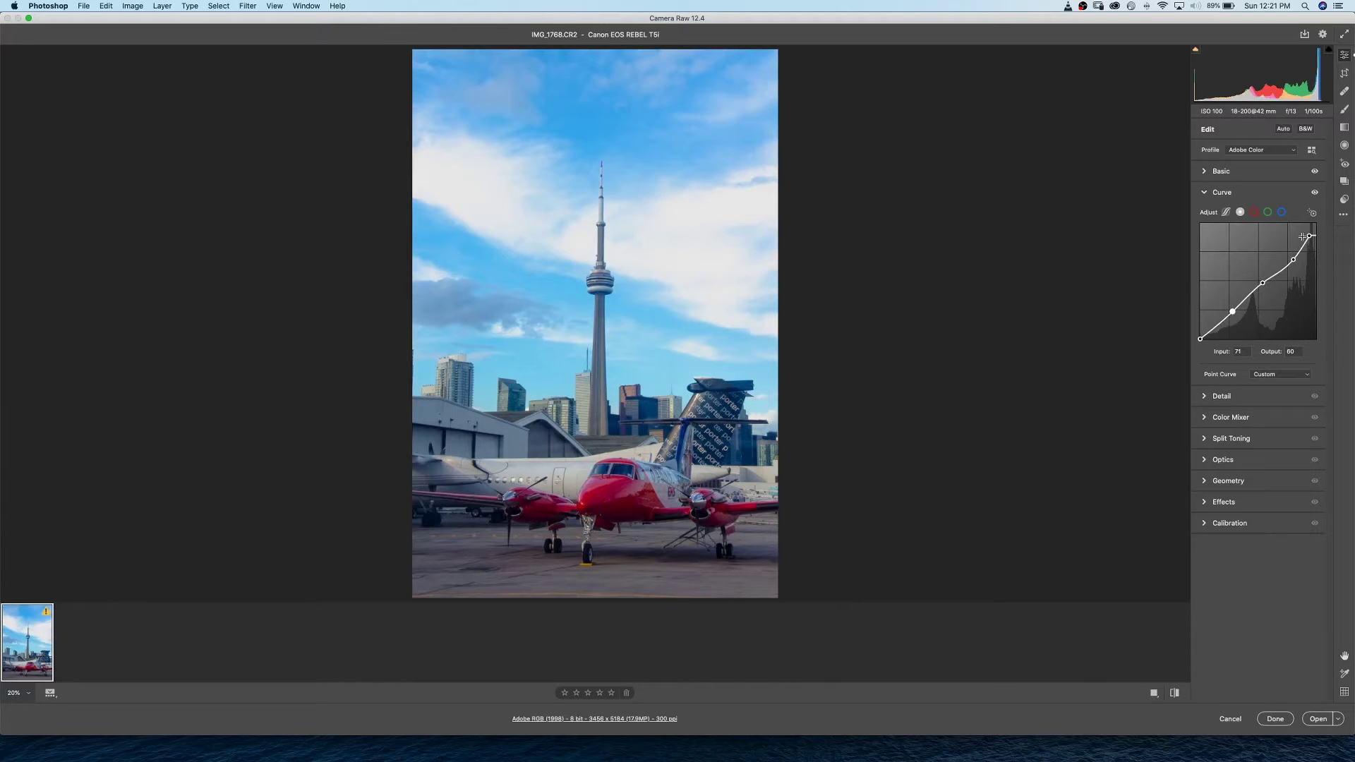
left_click_drag(1309, 235, 1311, 228)
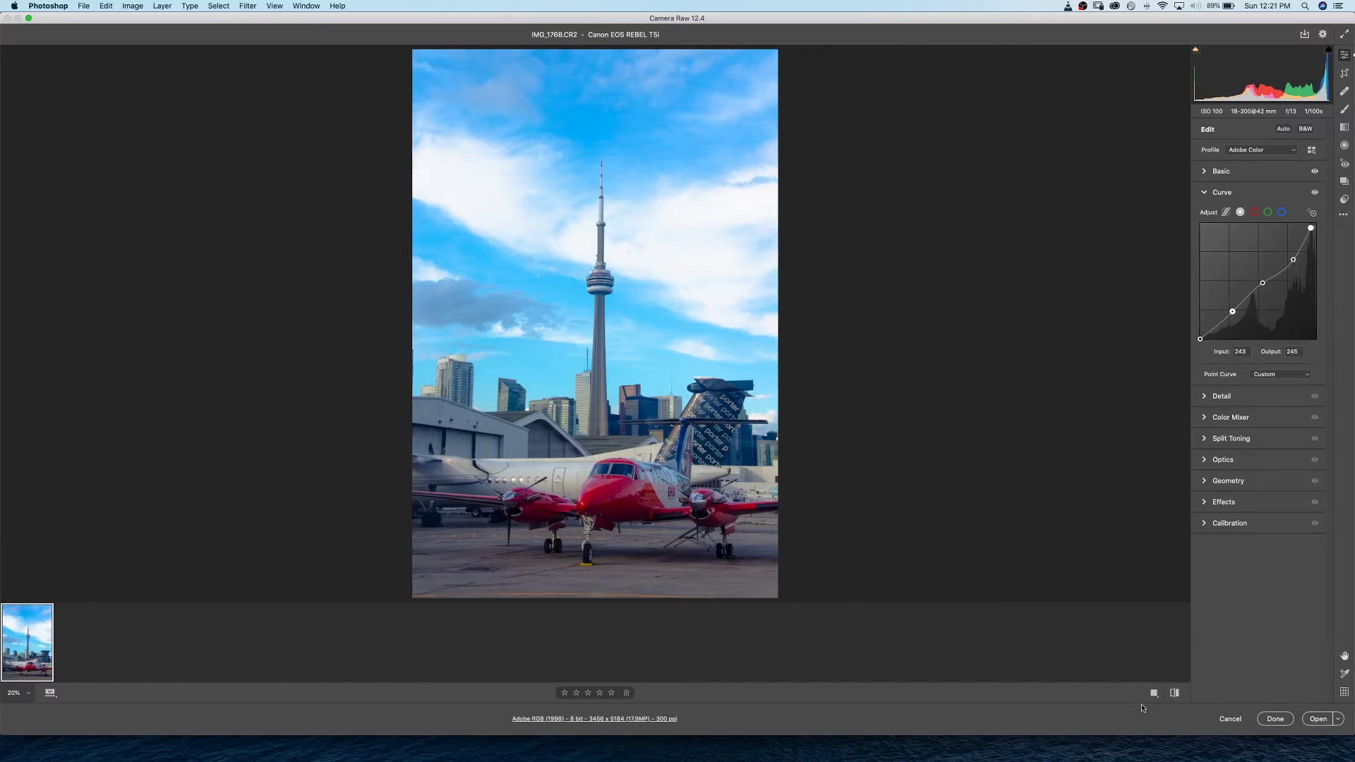
- Lower the blue channel curve with a highlight point and a midtone point at input 133, output 120, and return to the composite curve
left_click(1267, 212)
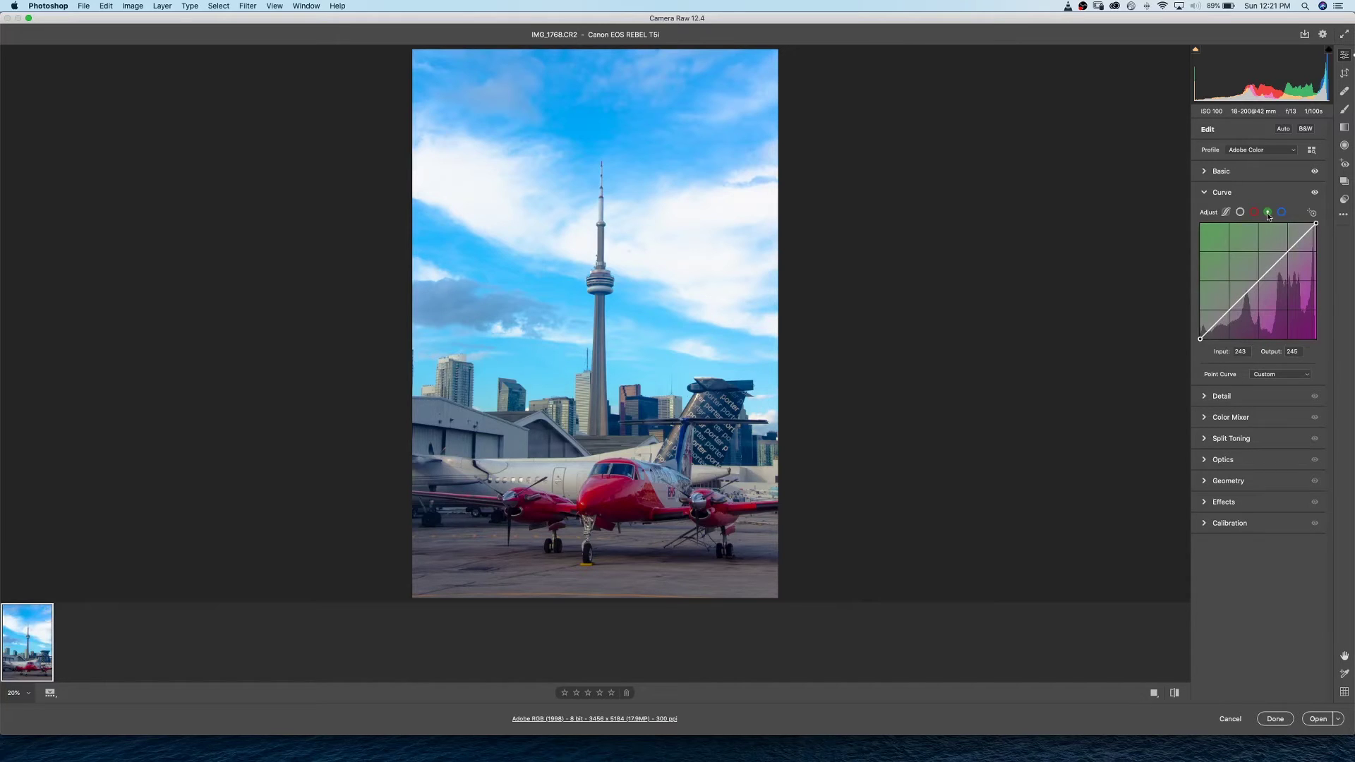
left_click(1282, 212)
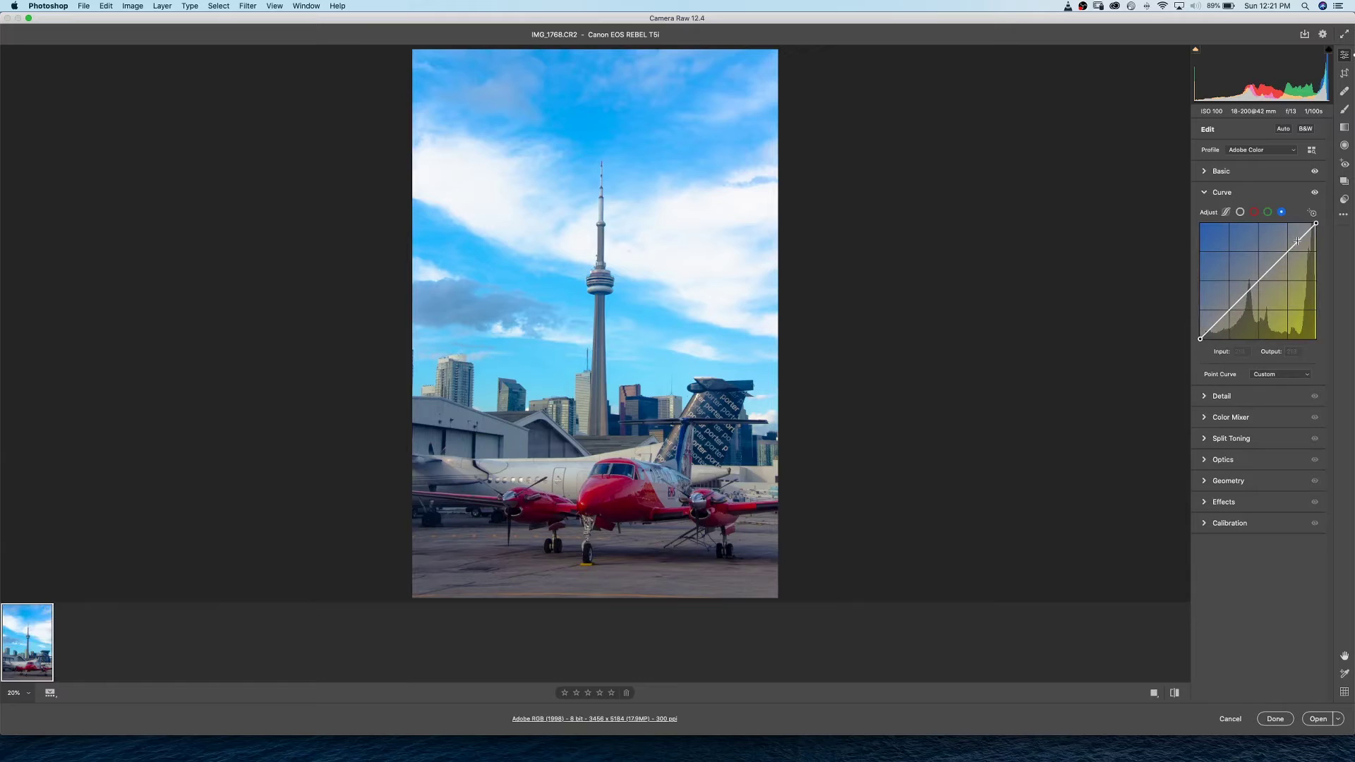
left_click_drag(1297, 242, 1299, 244)
left_click_drag(1299, 244, 1260, 284)
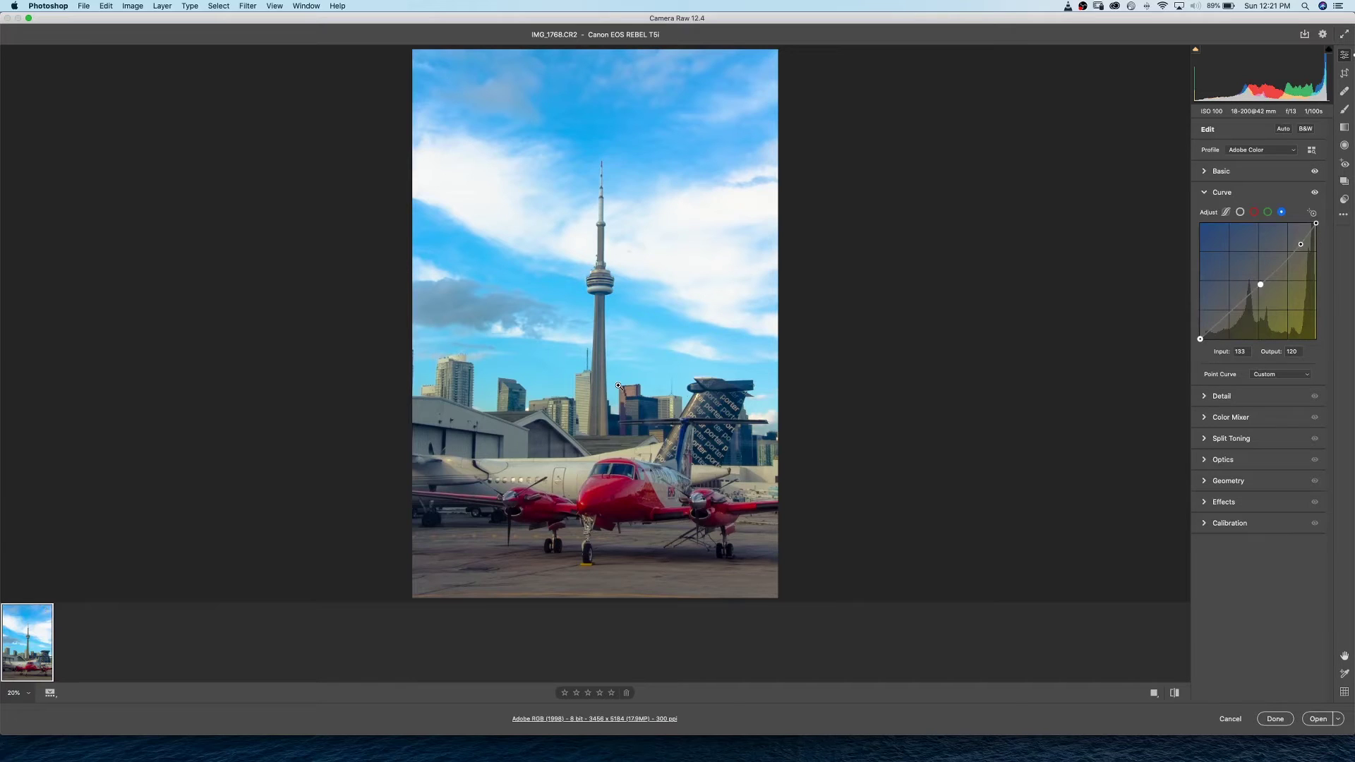
left_click(1240, 212)
- Open the Detail section in place of Curve and set the sharpening Masking to 61 while previewing the edge mask
left_click(1222, 396)
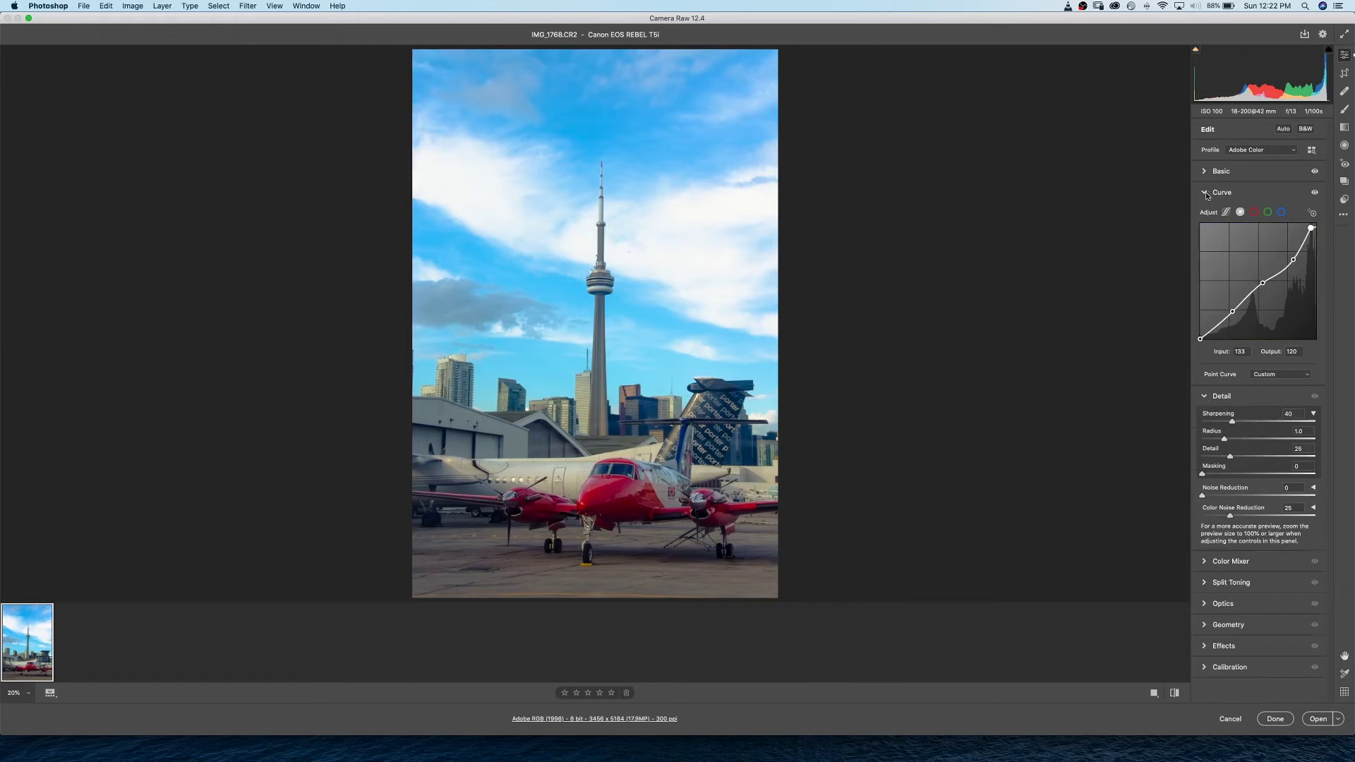
left_click(1205, 193)
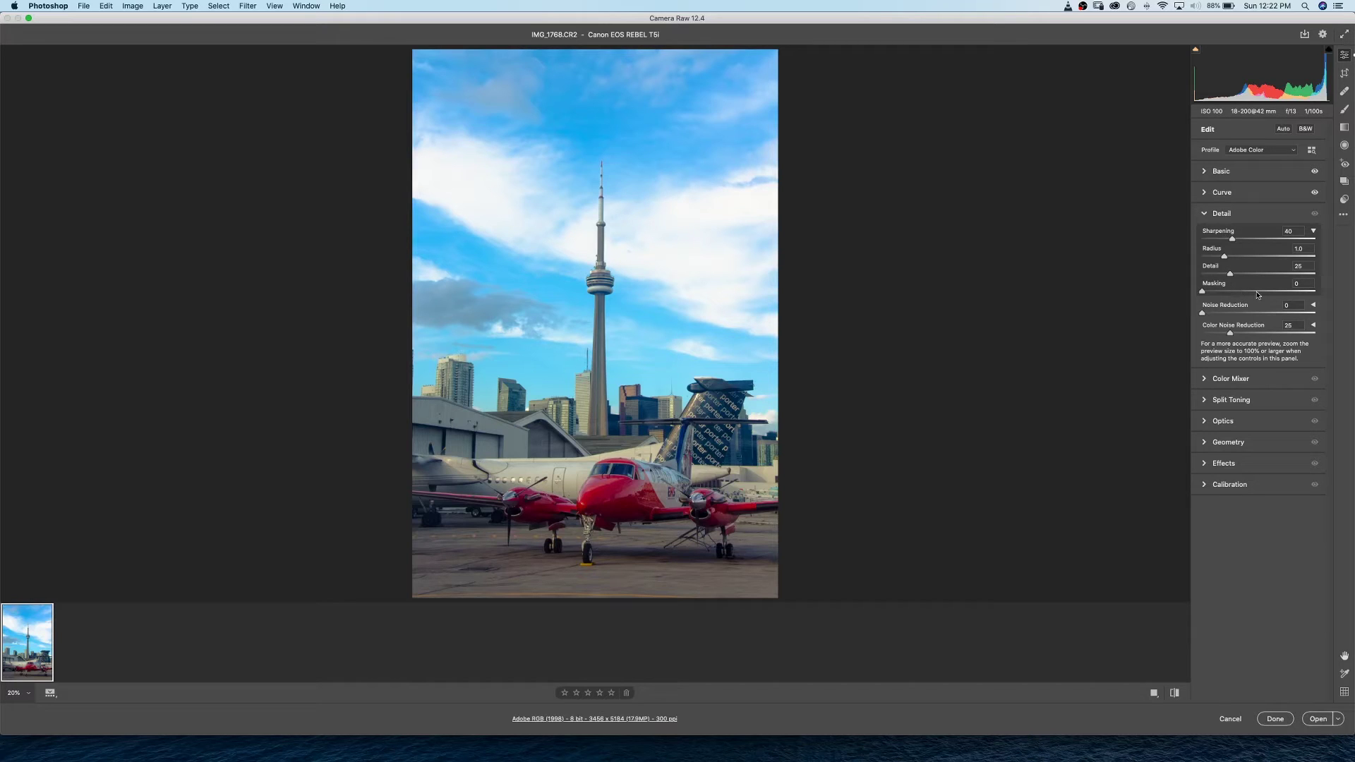
key("alt")
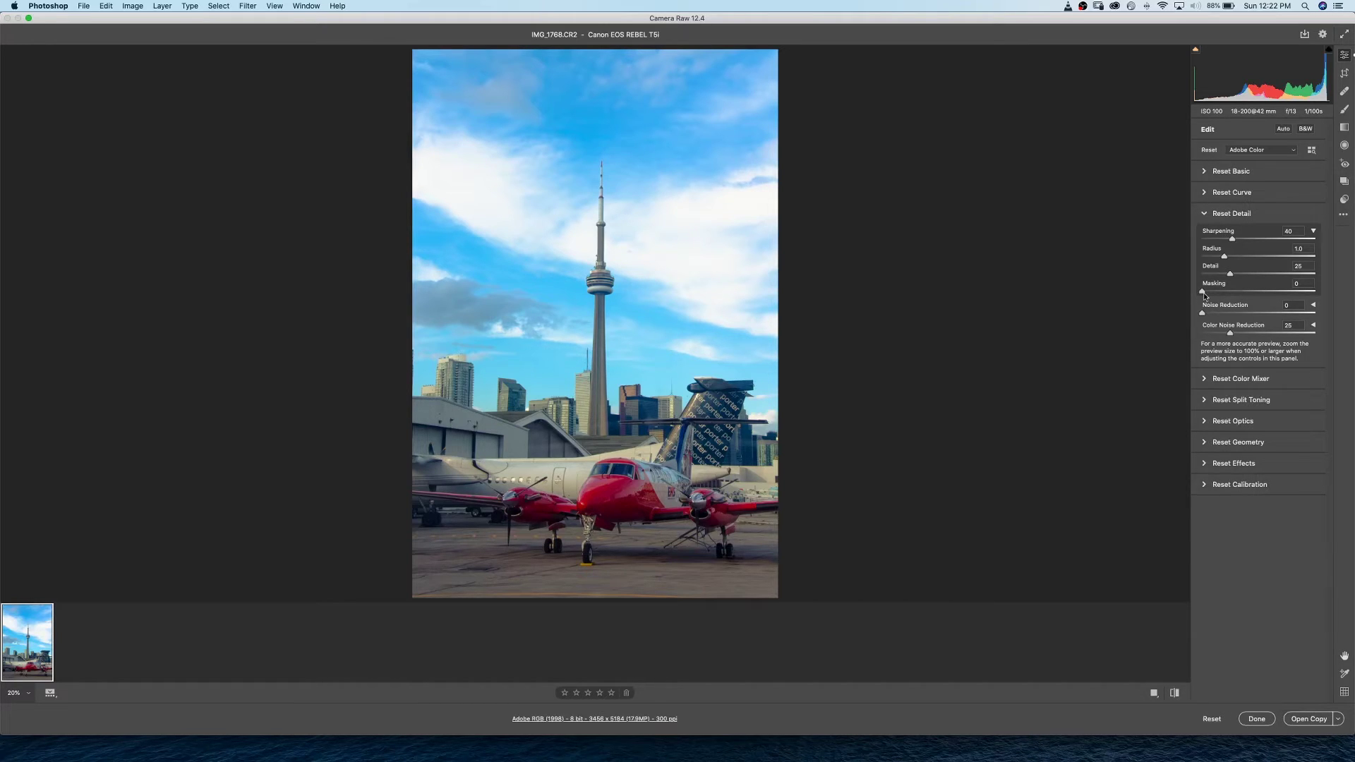
left_click_drag(1203, 291, 1260, 292)
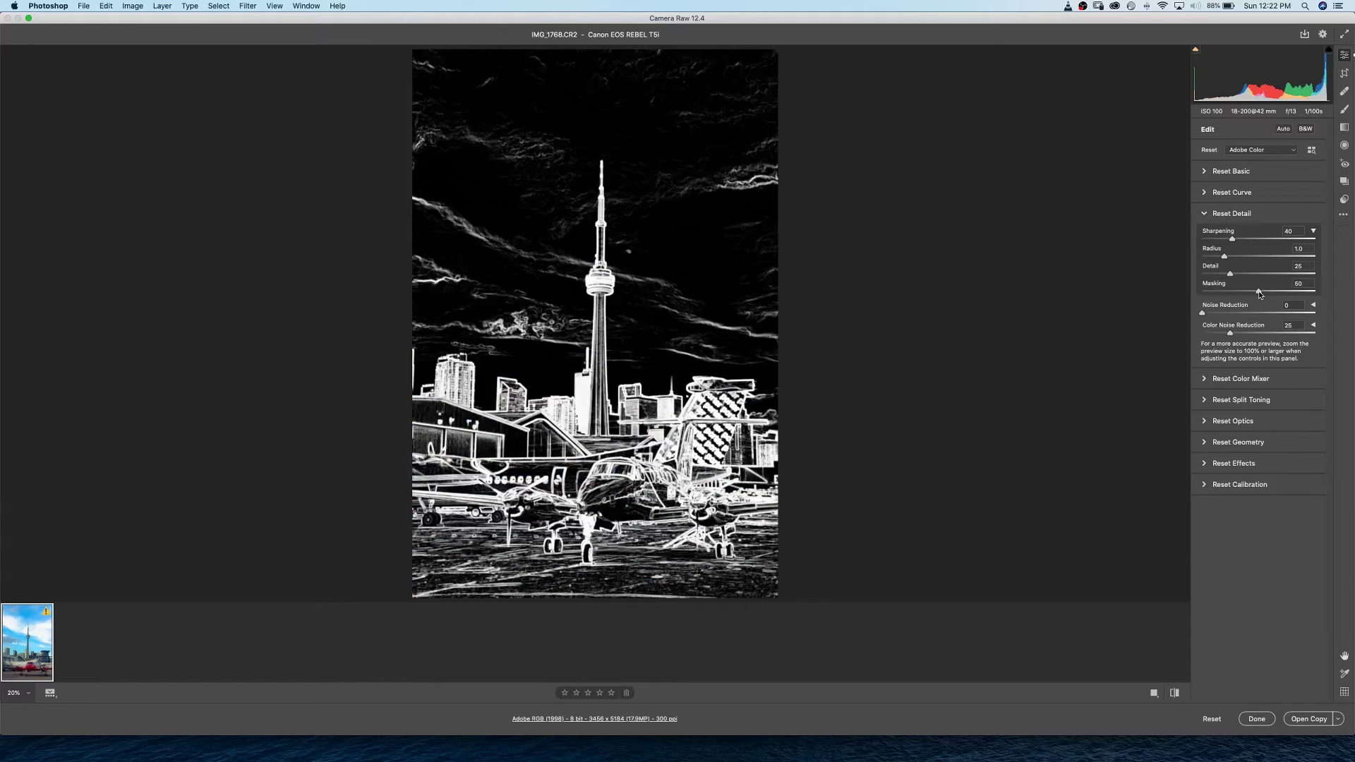
left_click_drag(1260, 292, 1264, 292)
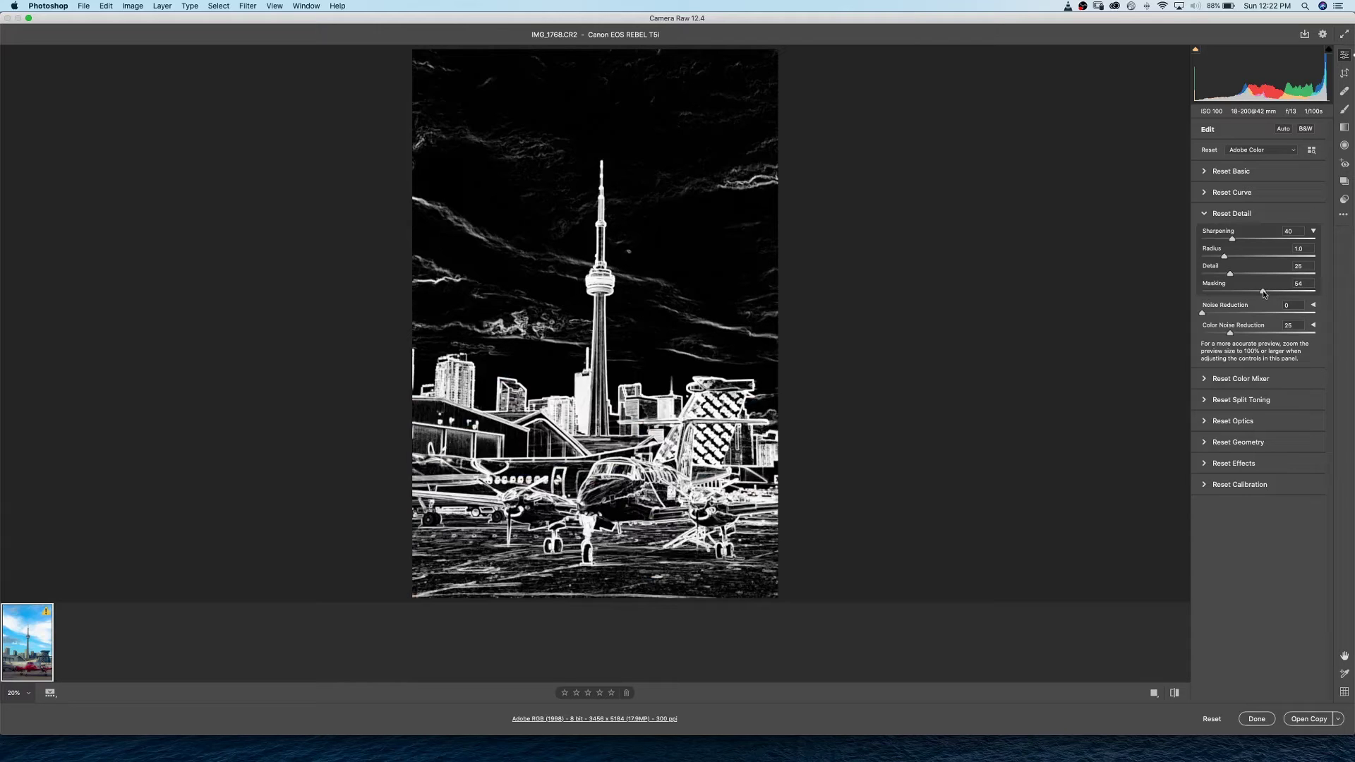
left_click_drag(1264, 292, 1262, 292)
left_click_drag(1262, 294, 1270, 291)
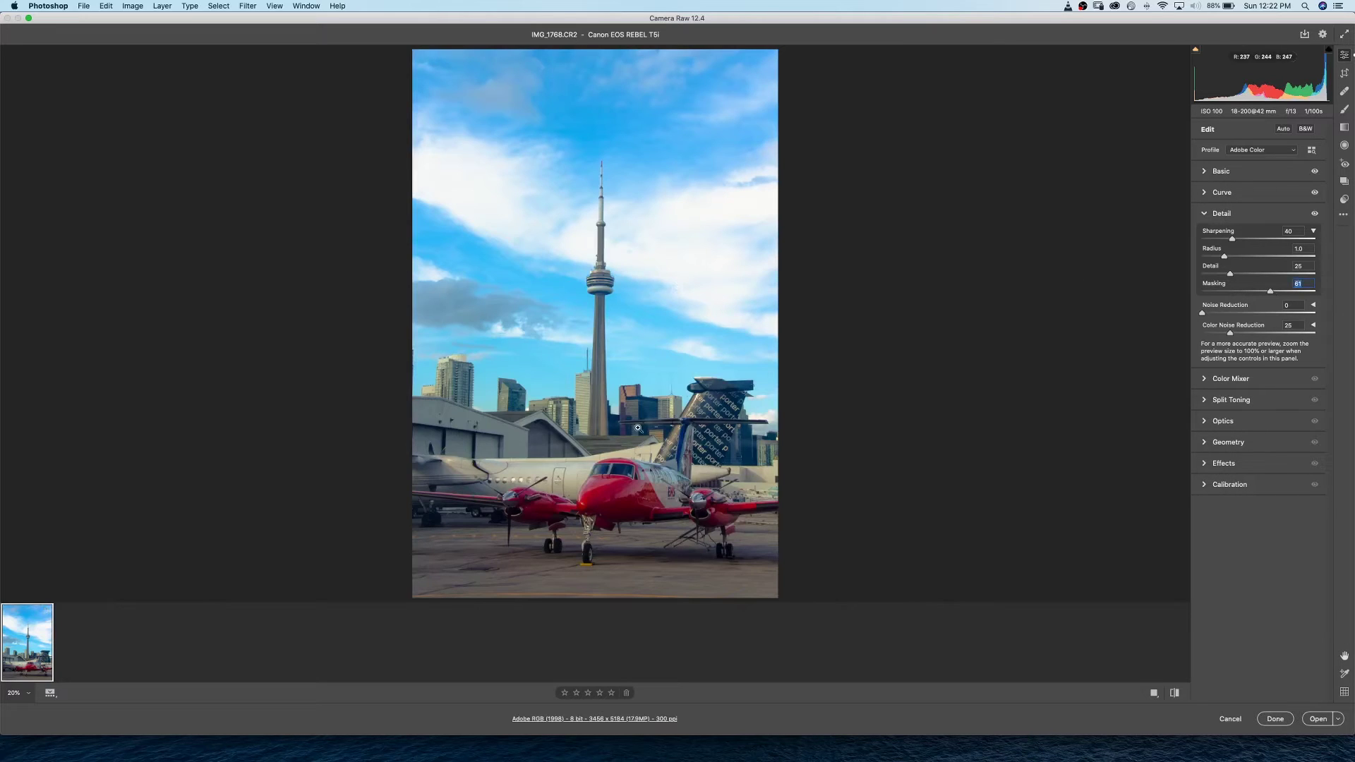
- Set Sharpening to 103 with Masking 64, and set Noise Reduction to 14
left_click(1276, 240)
left_click_drag(1275, 241, 1279, 241)
mouse_move(1259, 298)
left_mouse_down()
mouse_move(1217, 296)
mouse_move(1275, 293)
left_mouse_up()
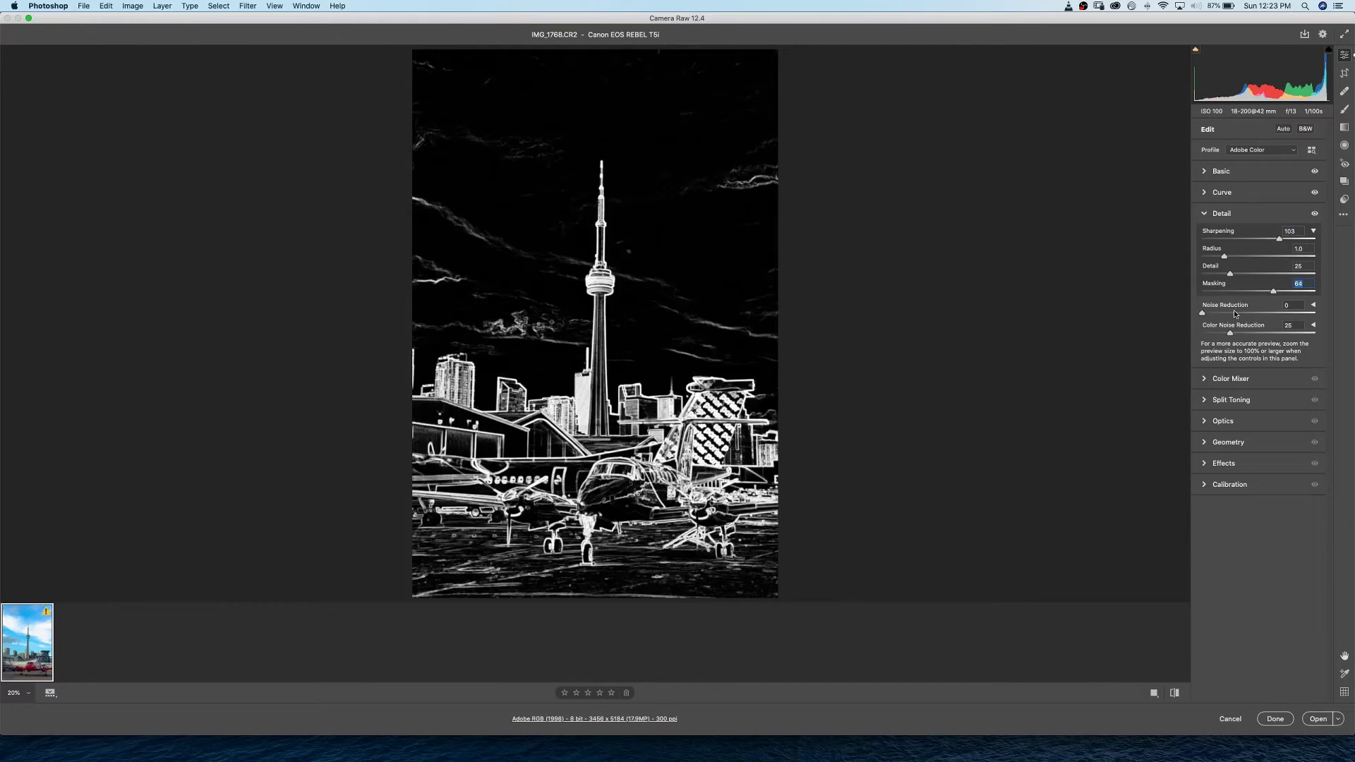
left_click(1221, 314)
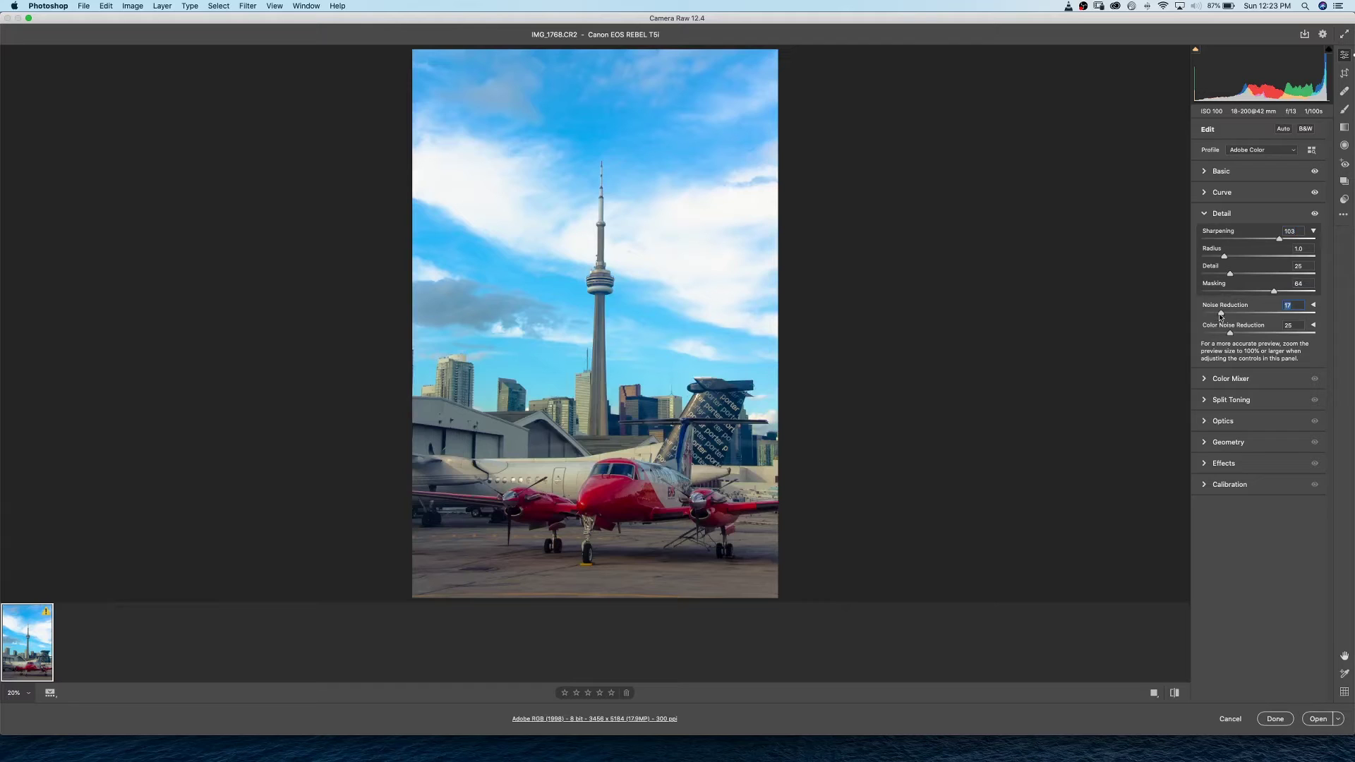
left_click_drag(1221, 314, 1218, 319)
- In the Basic settings, set Exposure to +1.85, Highlights to 0, Shadows to +60 and Whites to +30
left_click(1207, 173)
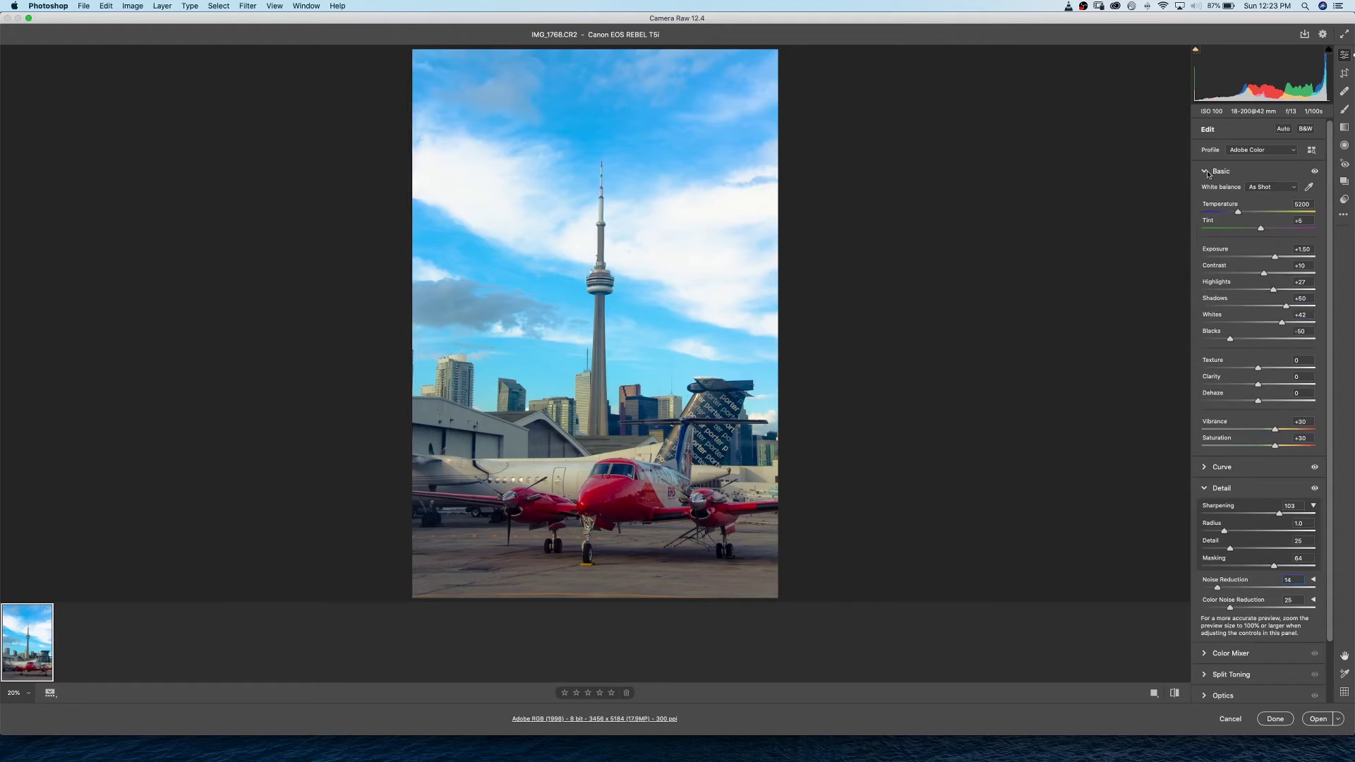
left_click(1205, 489)
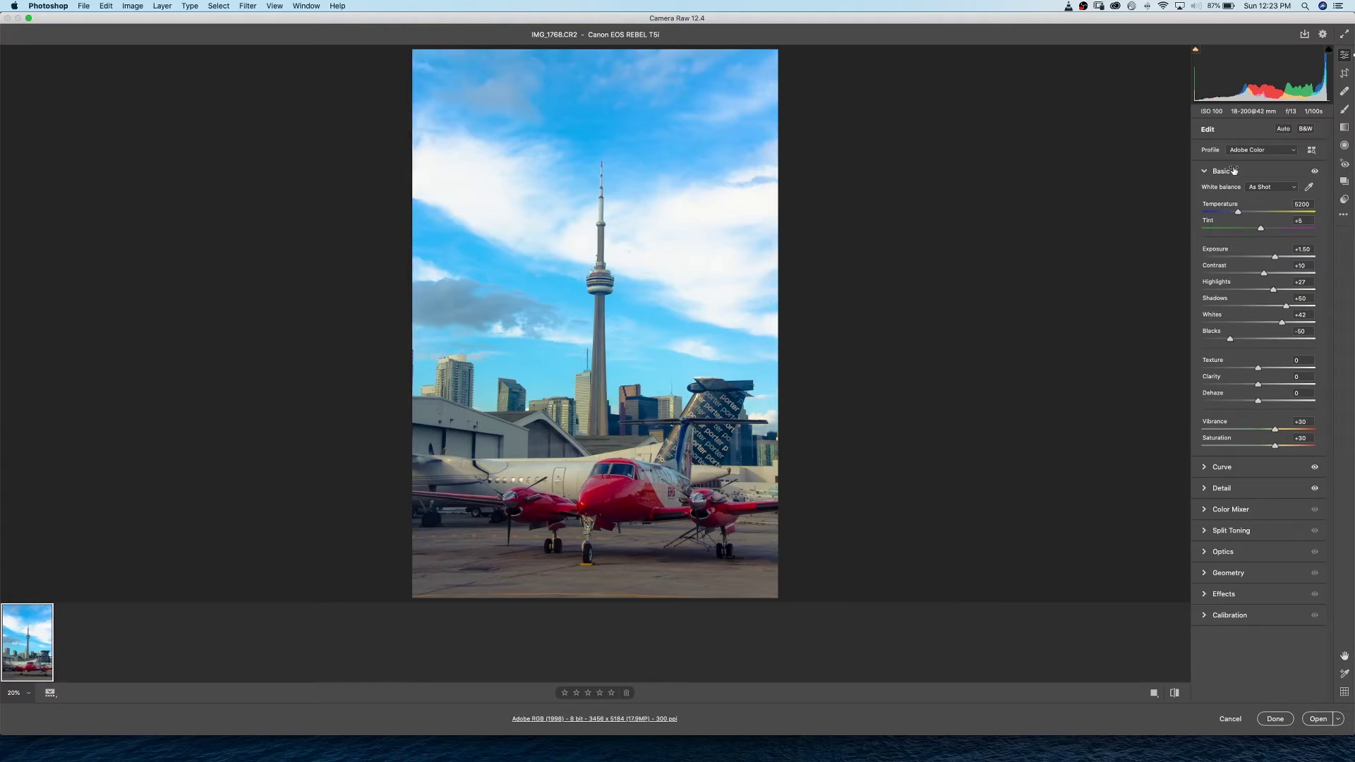
left_click_drag(1274, 257, 1264, 292)
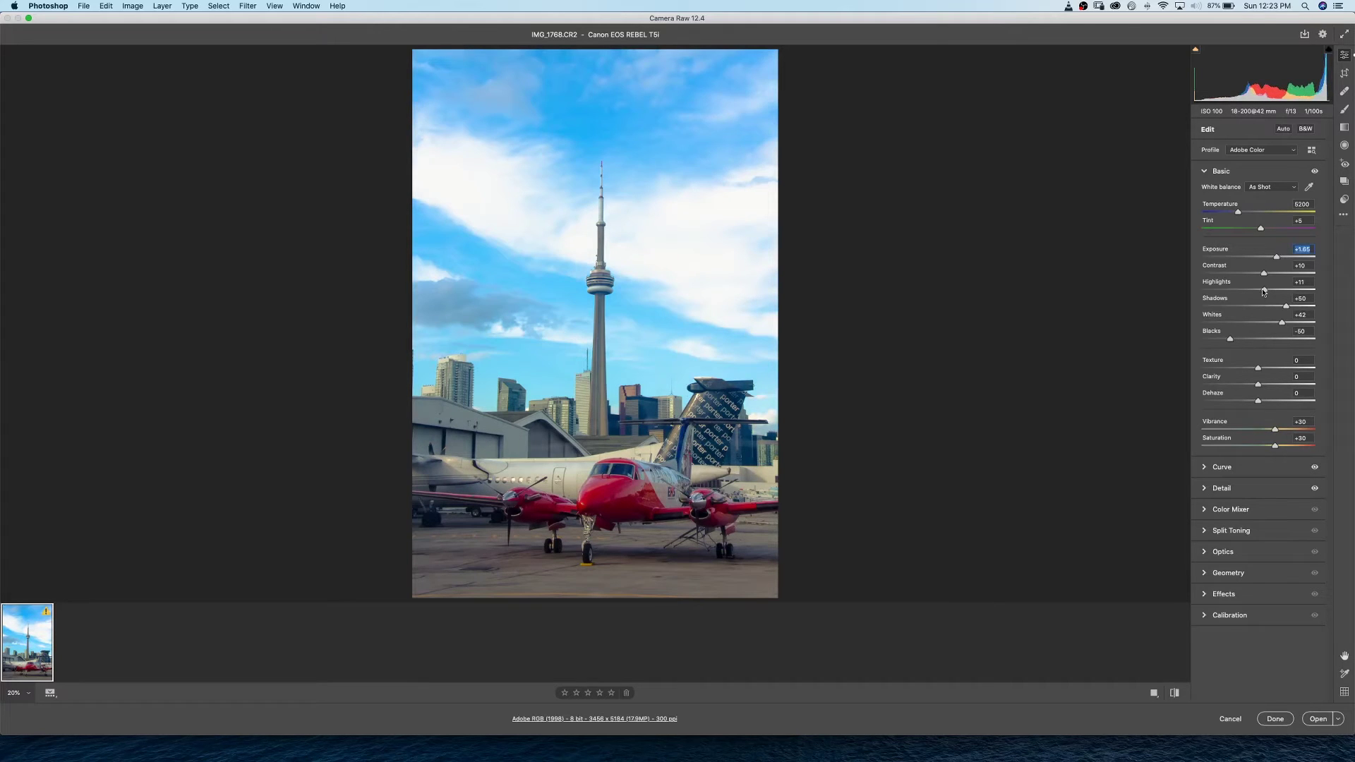
left_click_drag(1264, 291, 1288, 319)
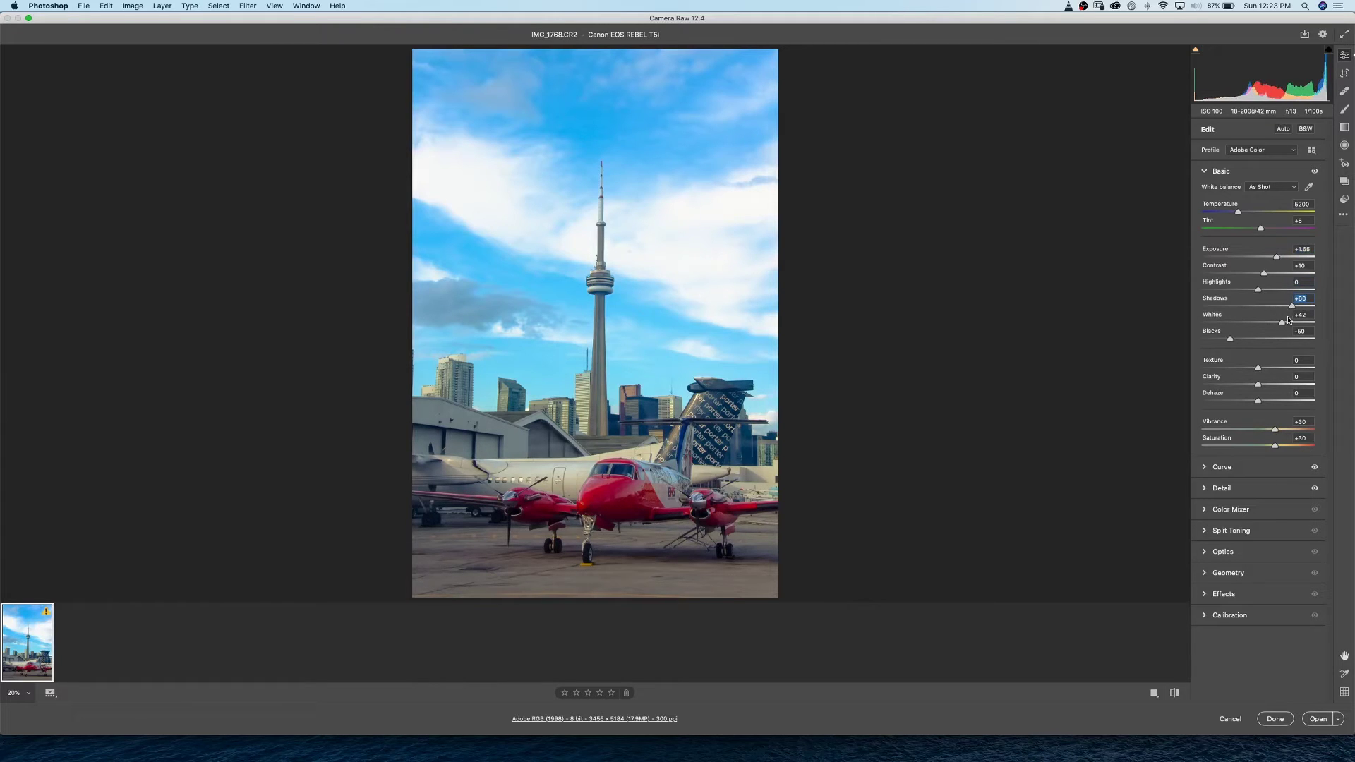
left_click_drag(1281, 322, 1274, 322)
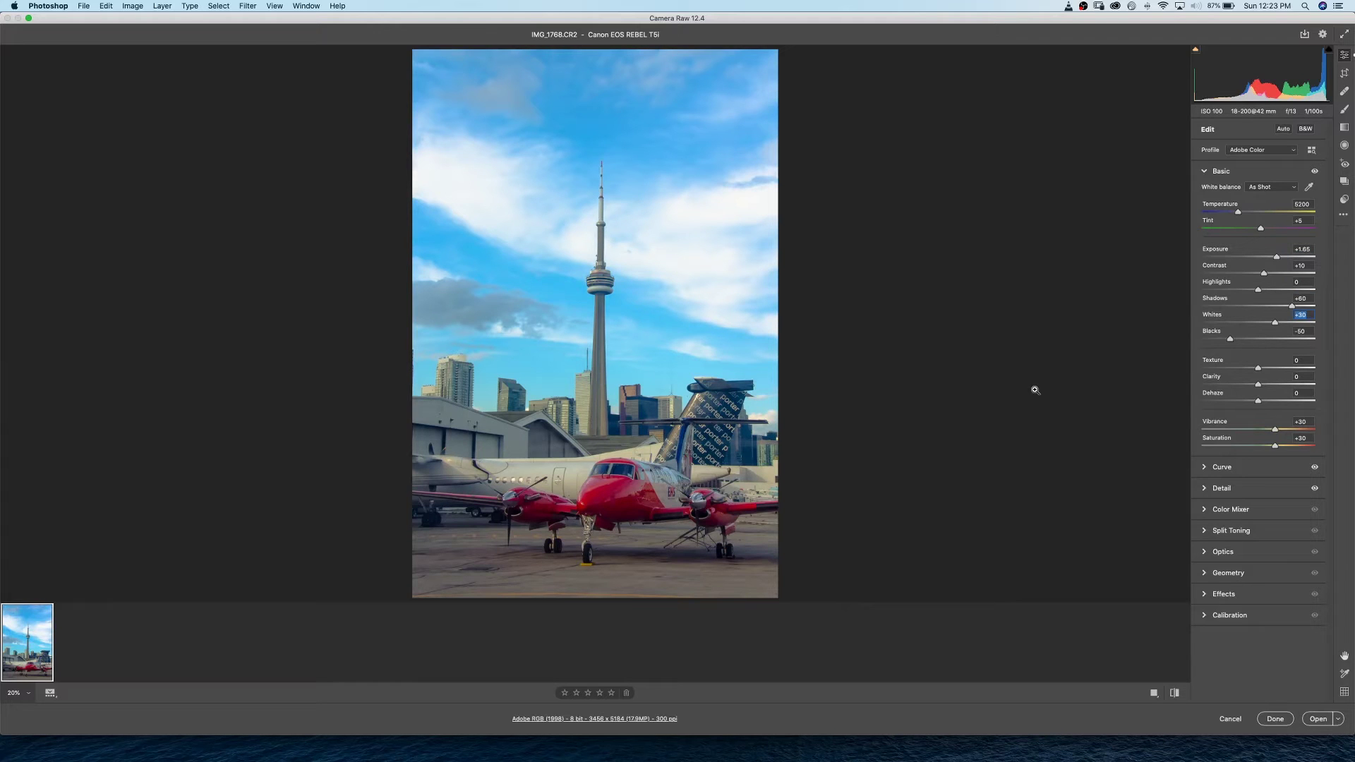
left_click_drag(1276, 256, 1279, 258)
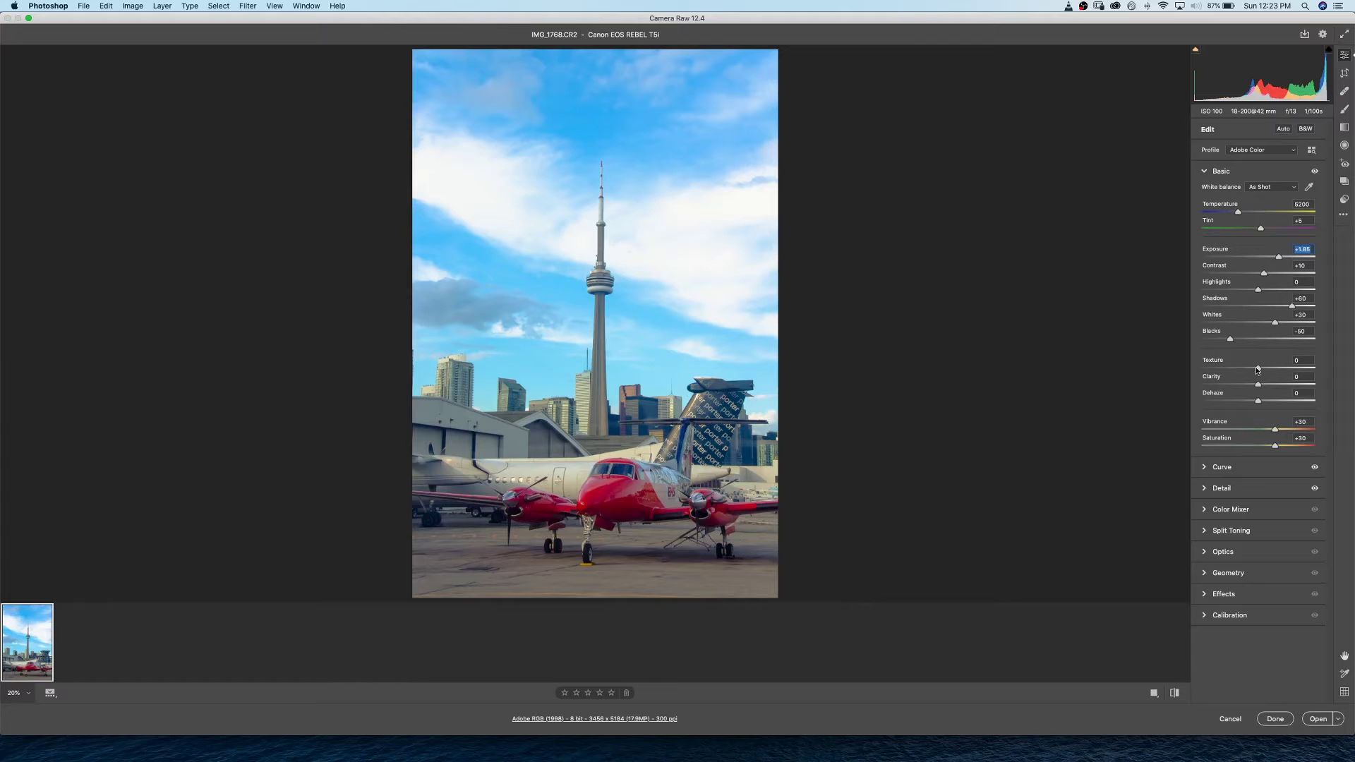
- Set Texture to +27, Clarity to +38 and Dehaze to +8
left_click_drag(1257, 369, 1273, 369)
left_click_drag(1258, 385, 1276, 385)
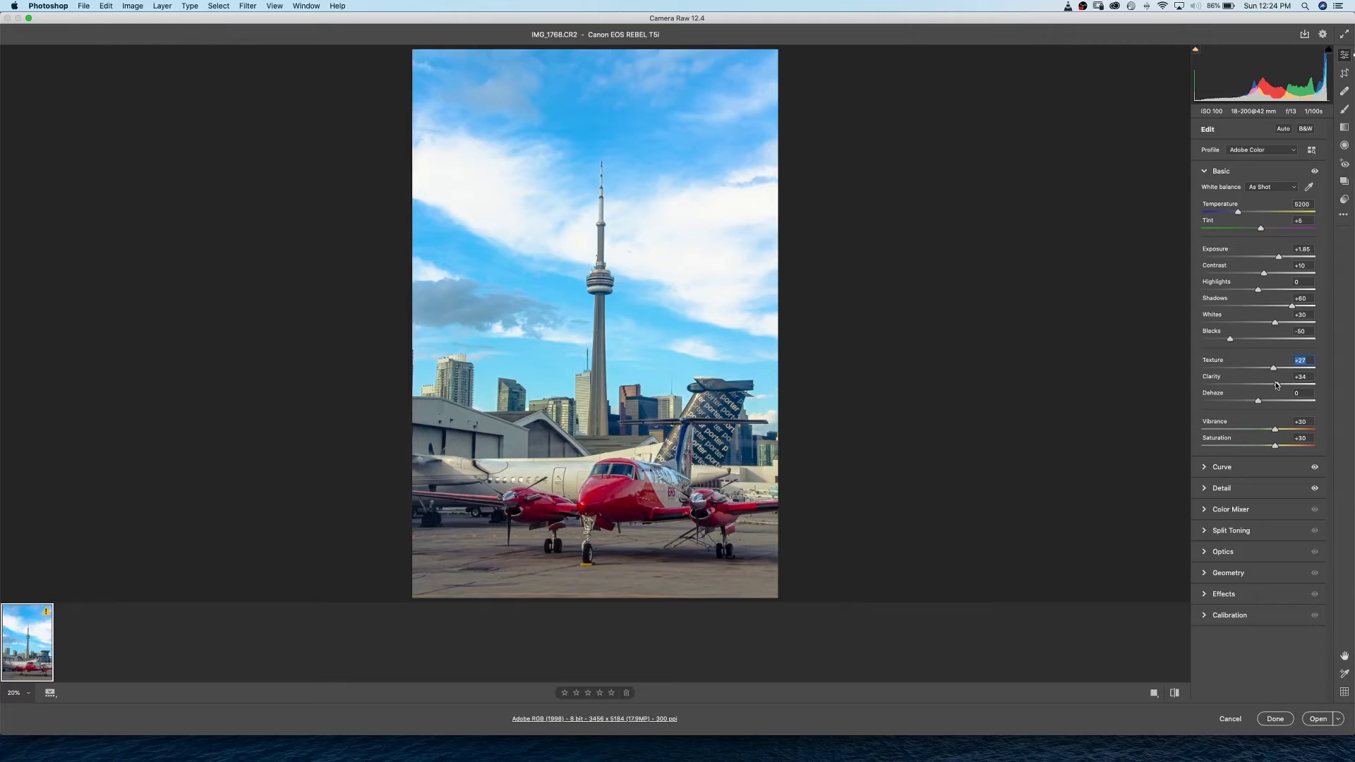
left_click_drag(1277, 385, 1280, 385)
left_click_drag(1260, 402, 1271, 402)
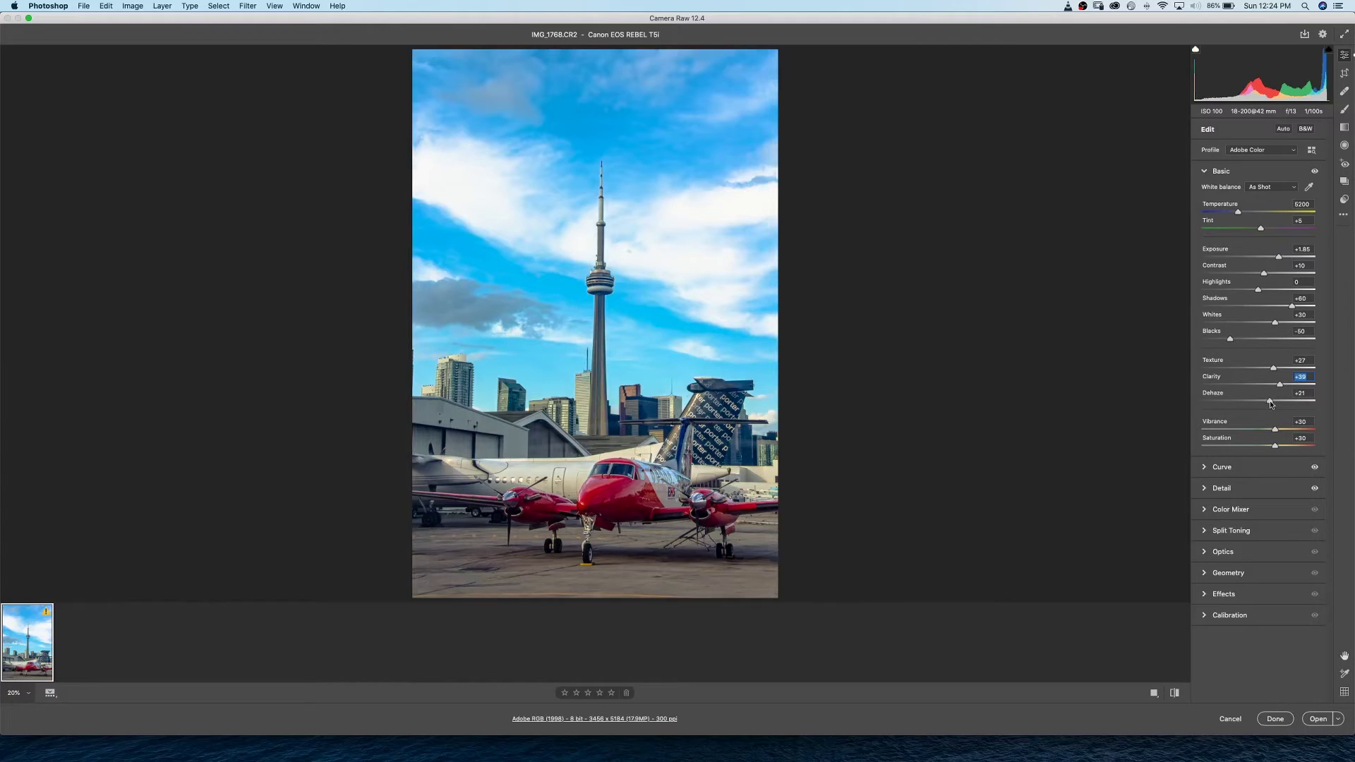
left_click_drag(1270, 402, 1263, 402)
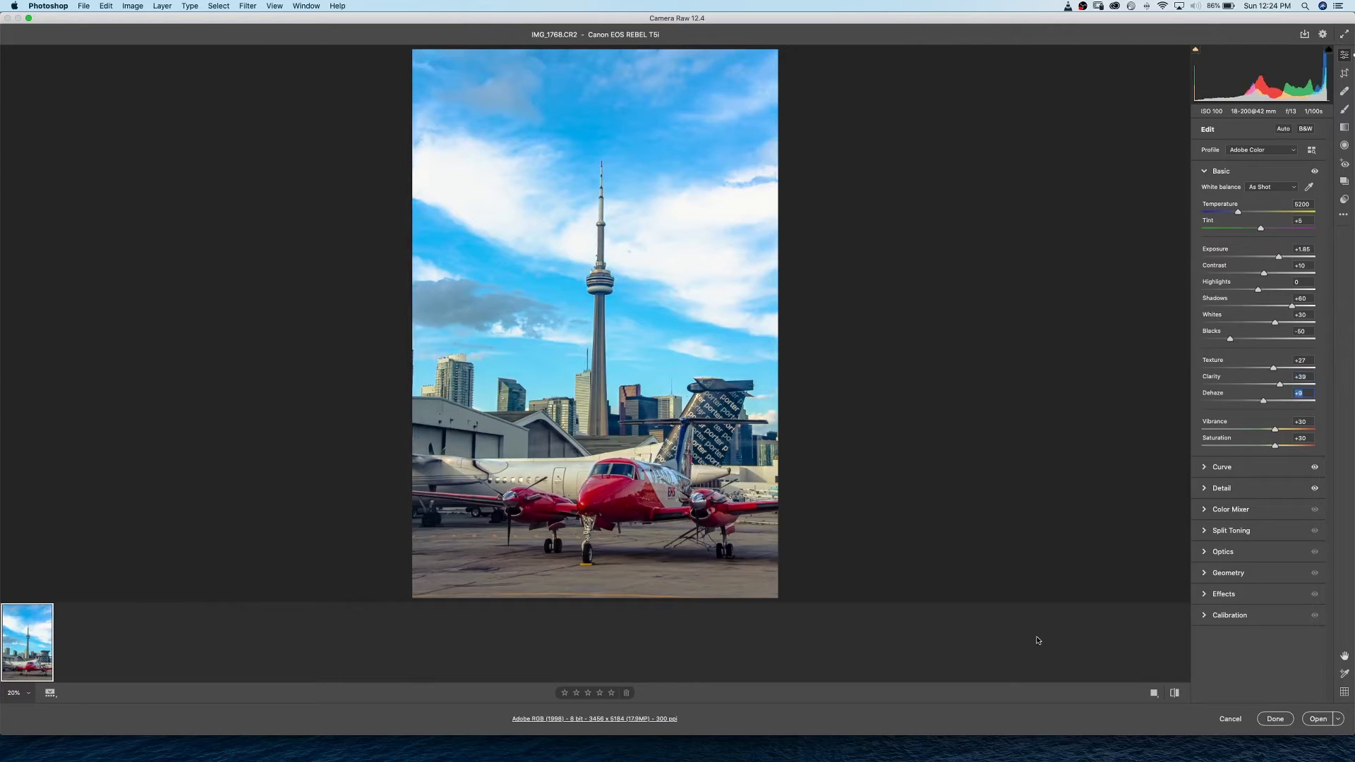
- Compare the edited photo with its default settings, expand Color Mixer and collapse Basic
left_click(1174, 693)
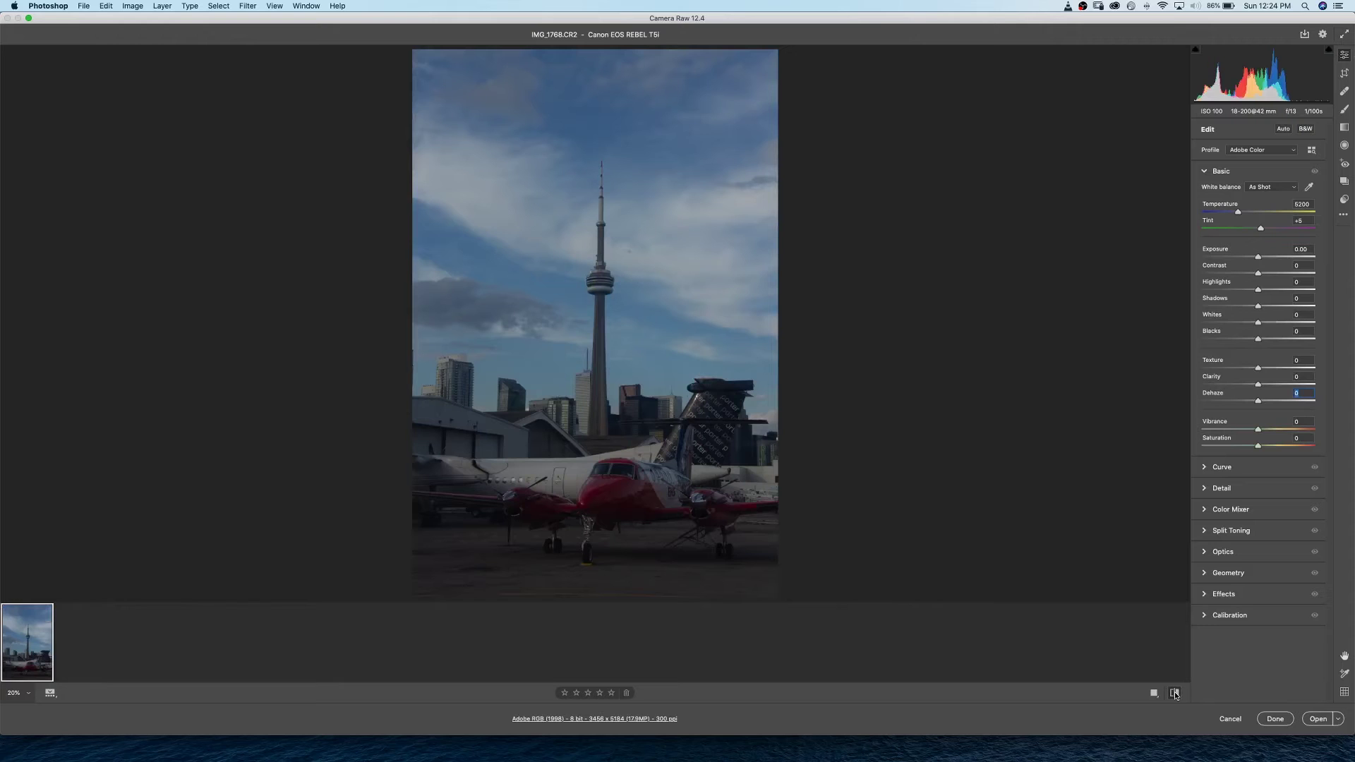
left_click(1174, 693)
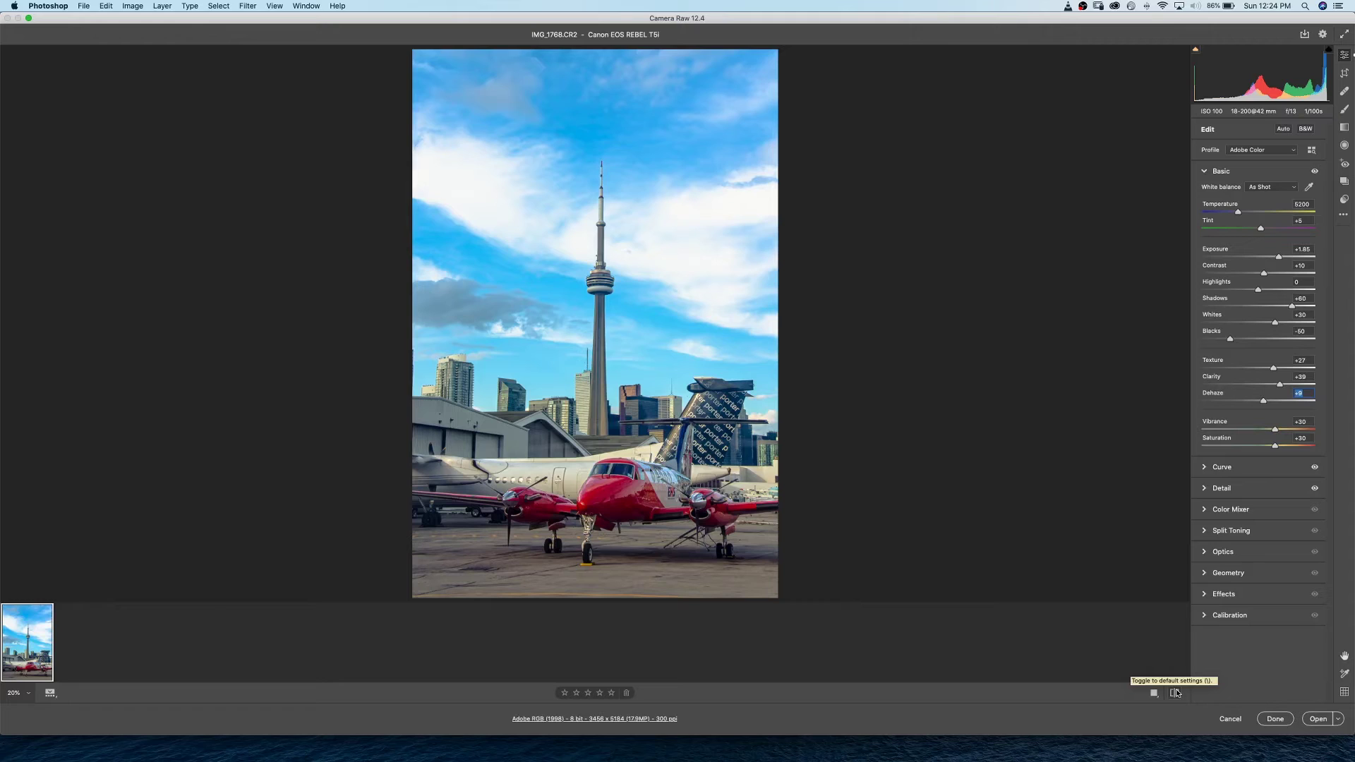
left_click(1204, 509)
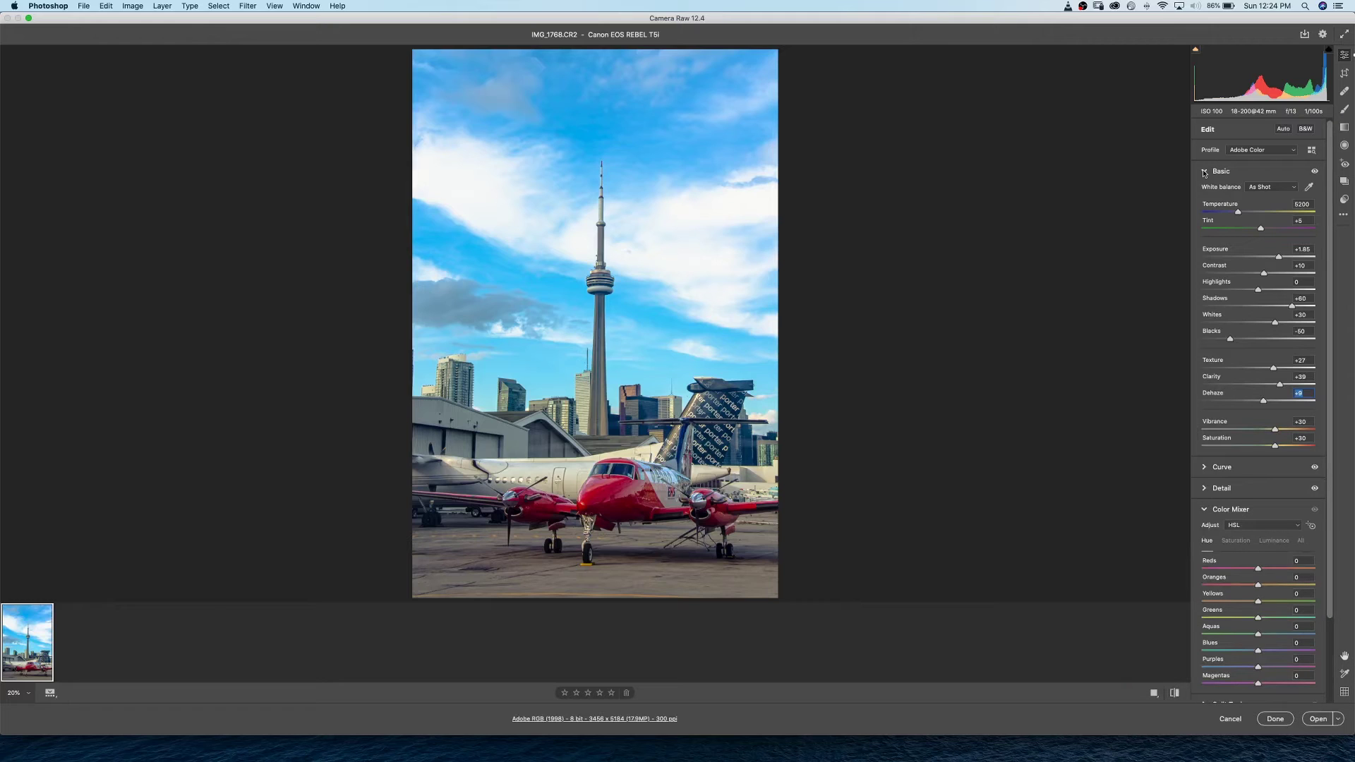
left_click(1204, 172)
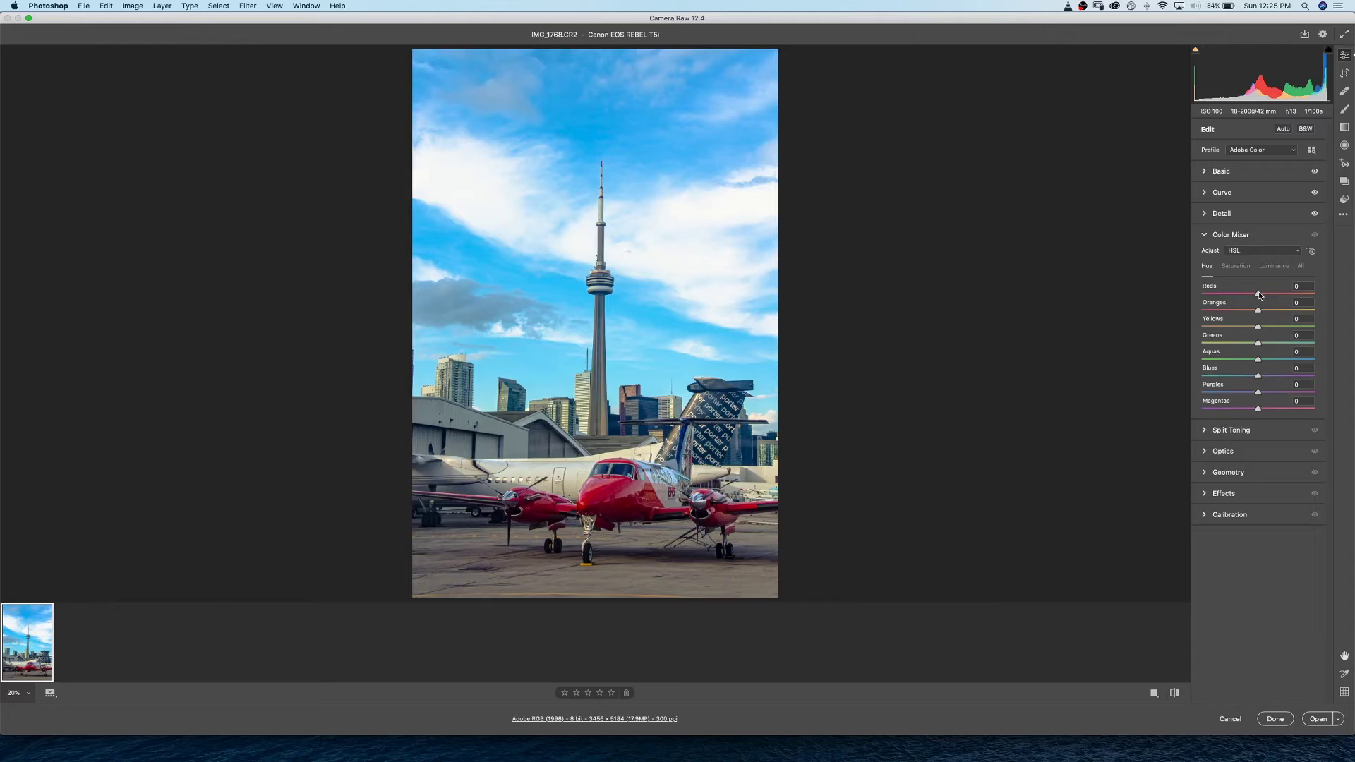
- Try shifting the hue of the reds, oranges and yellows in Color Mixer and return them to 0
left_click_drag(1259, 295, 1257, 298)
left_click_drag(1284, 313, 1217, 315)
left_click_drag(1354, 309, 1232, 310)
left_click_drag(1232, 308, 1316, 314)
double_click(1314, 312)
mouse_move(1258, 327)
left_mouse_down()
mouse_move(1202, 333)
mouse_move(1297, 328)
mouse_move(1265, 329)
left_mouse_up()
double_click(1265, 327)
- Test the Blues hue at +100 and -100, and set the hues to Greens +7, Aquas +64, Blues -13, Purples -18 and Magentas +43
left_click_drag(1257, 375, 1315, 377)
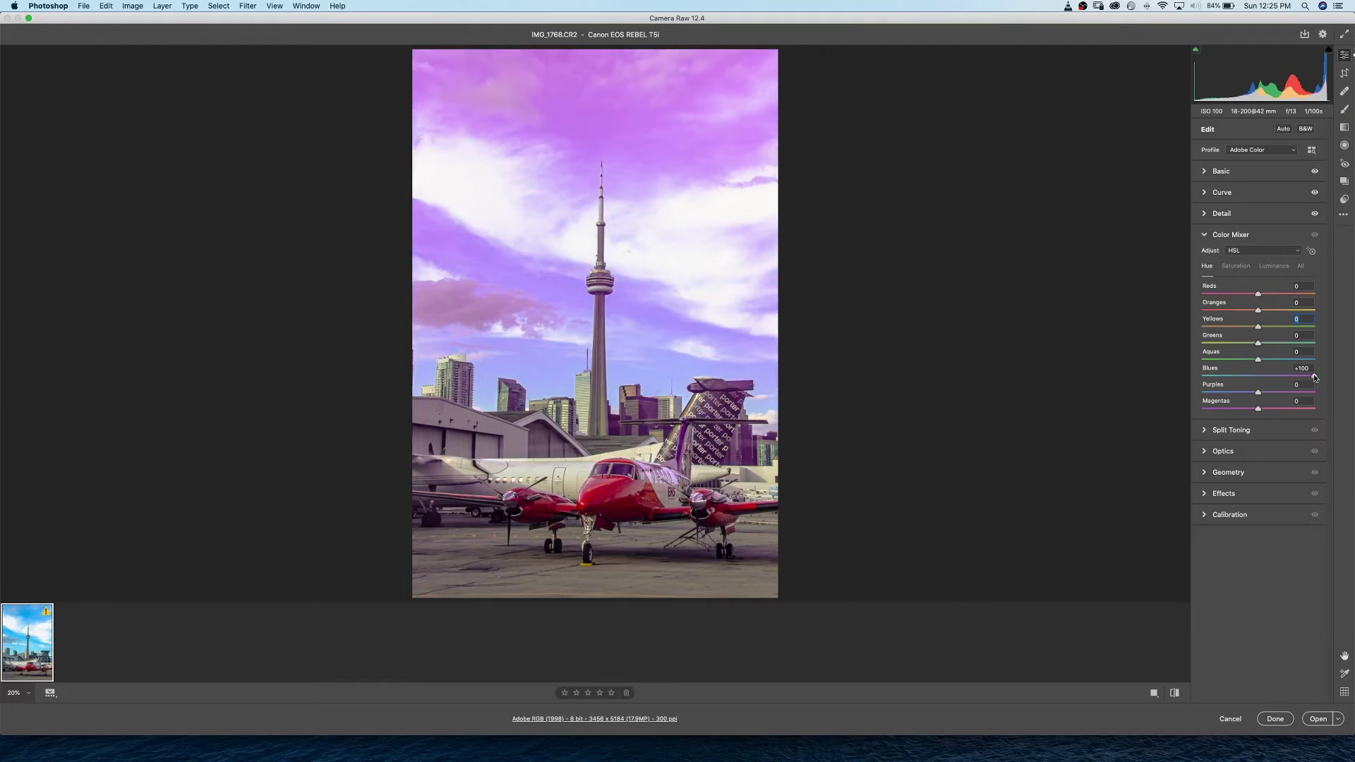
left_click_drag(1315, 378, 1201, 382)
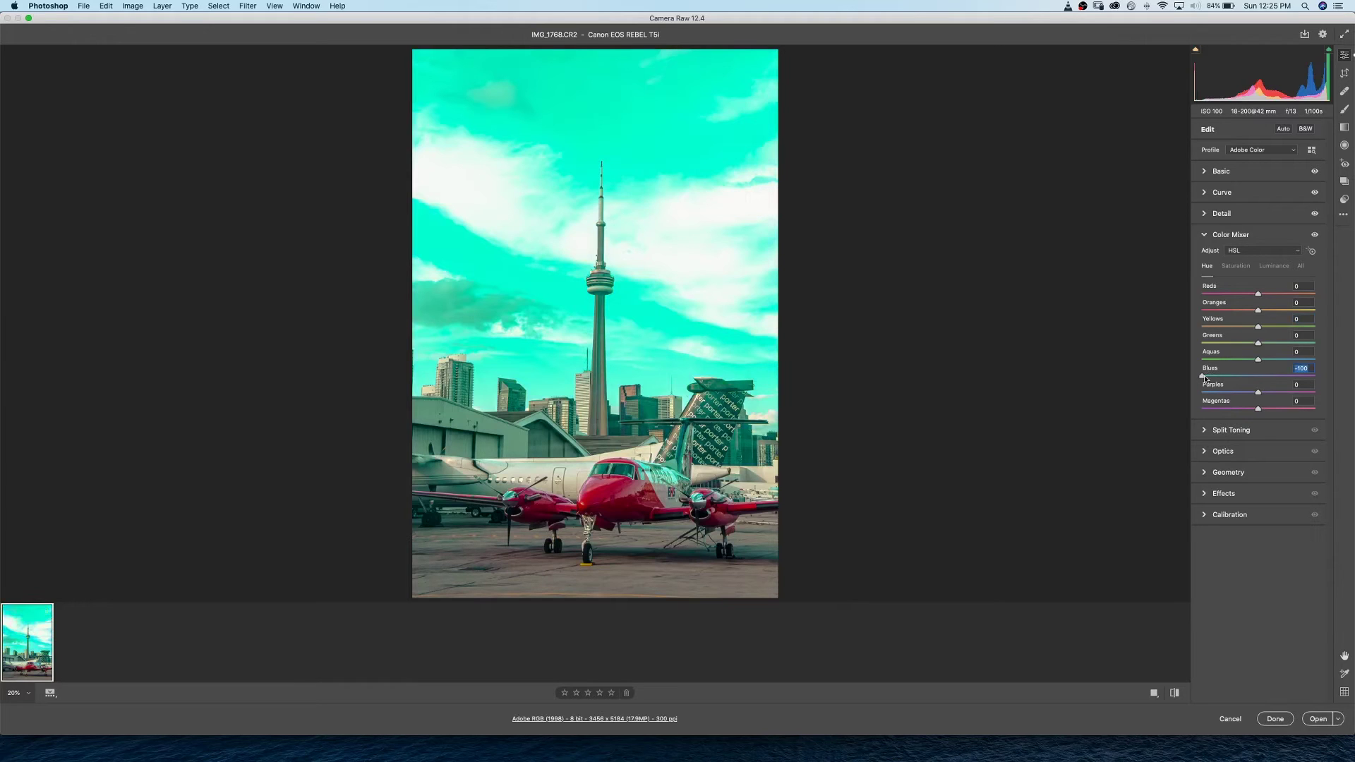
left_click_drag(1204, 377, 1259, 380)
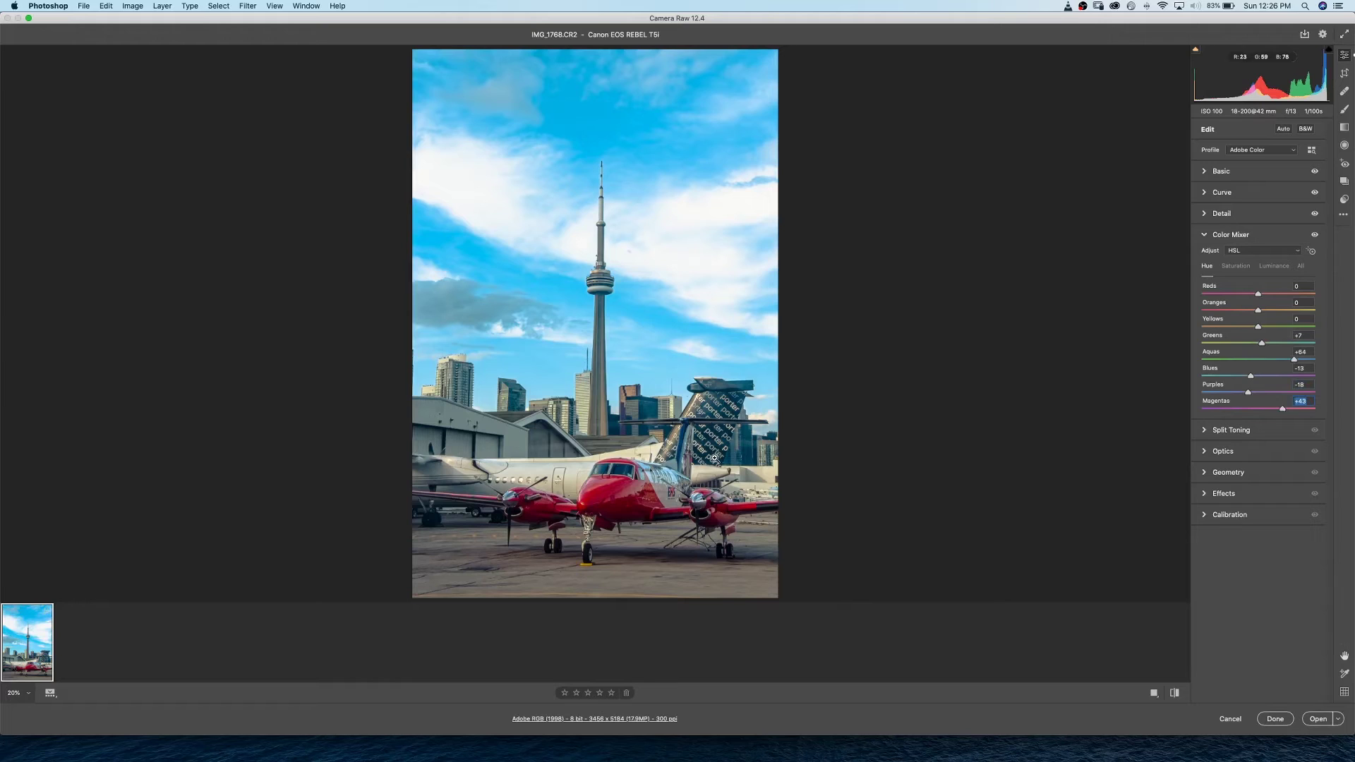
left_click_drag(1258, 310, 1281, 310)
- Test the saturation of Reds and Magentas at -100, and set the saturation to Reds +35, Aquas +27 and Blues +32
left_click(1236, 266)
left_click_drag(1257, 293, 1190, 298)
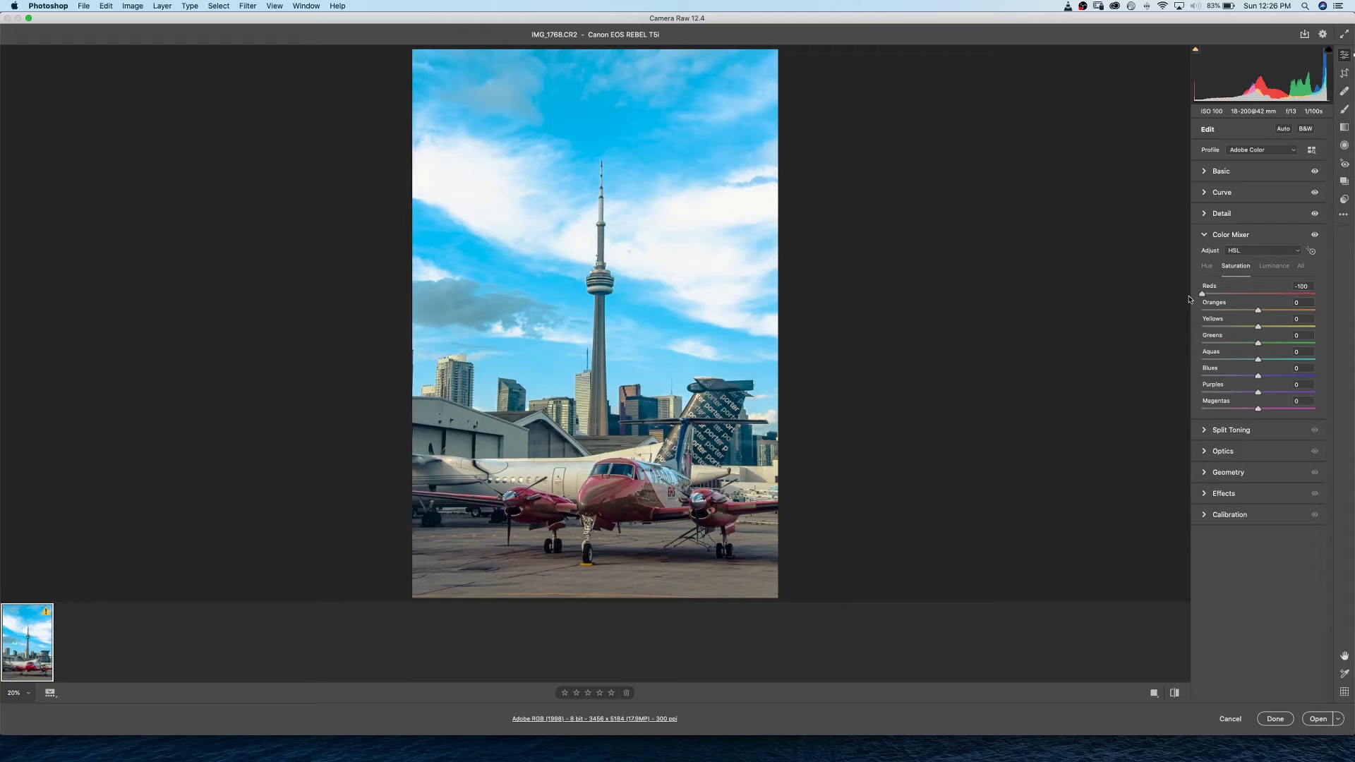
left_click_drag(1258, 408, 1201, 409)
left_click_drag(1257, 310, 1257, 311)
double_click(1257, 312)
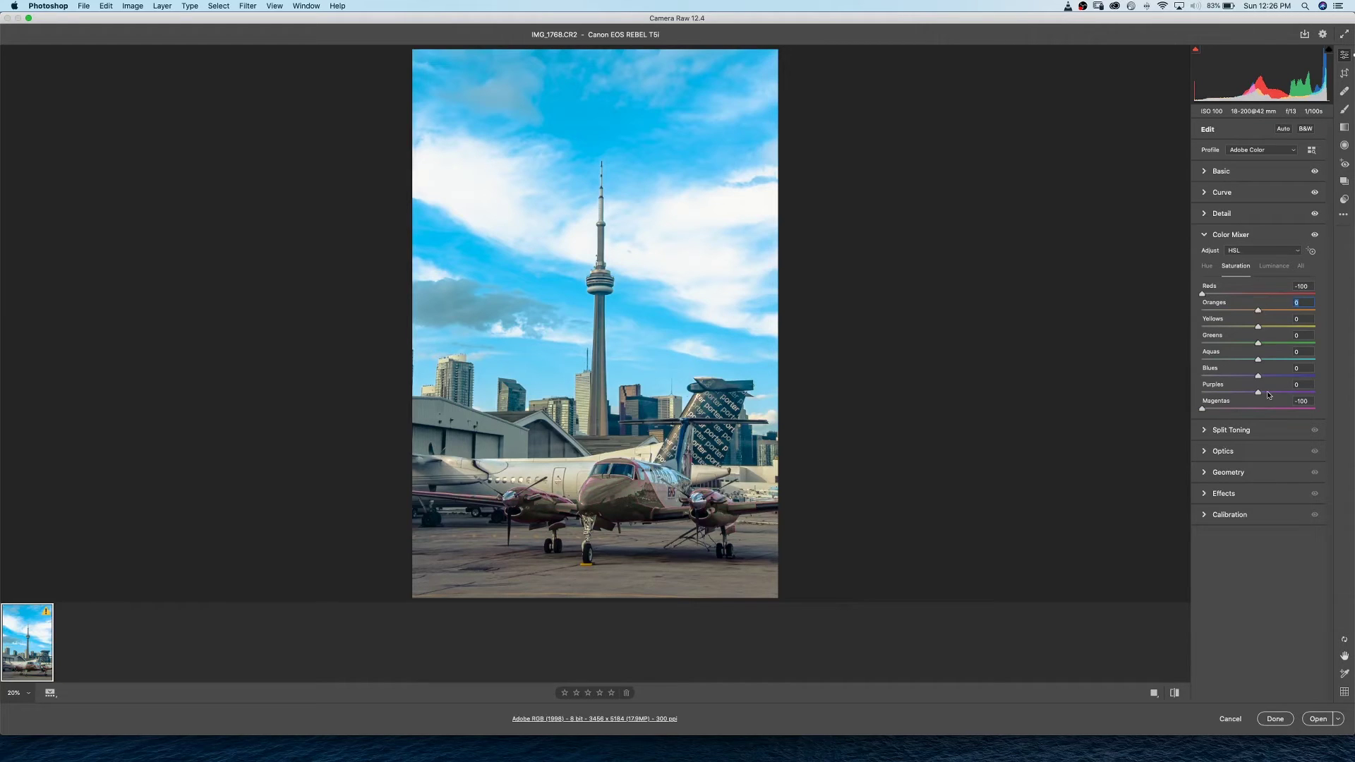
left_click_drag(1268, 394, 1022, 417)
left_click_drag(1202, 294, 1283, 295)
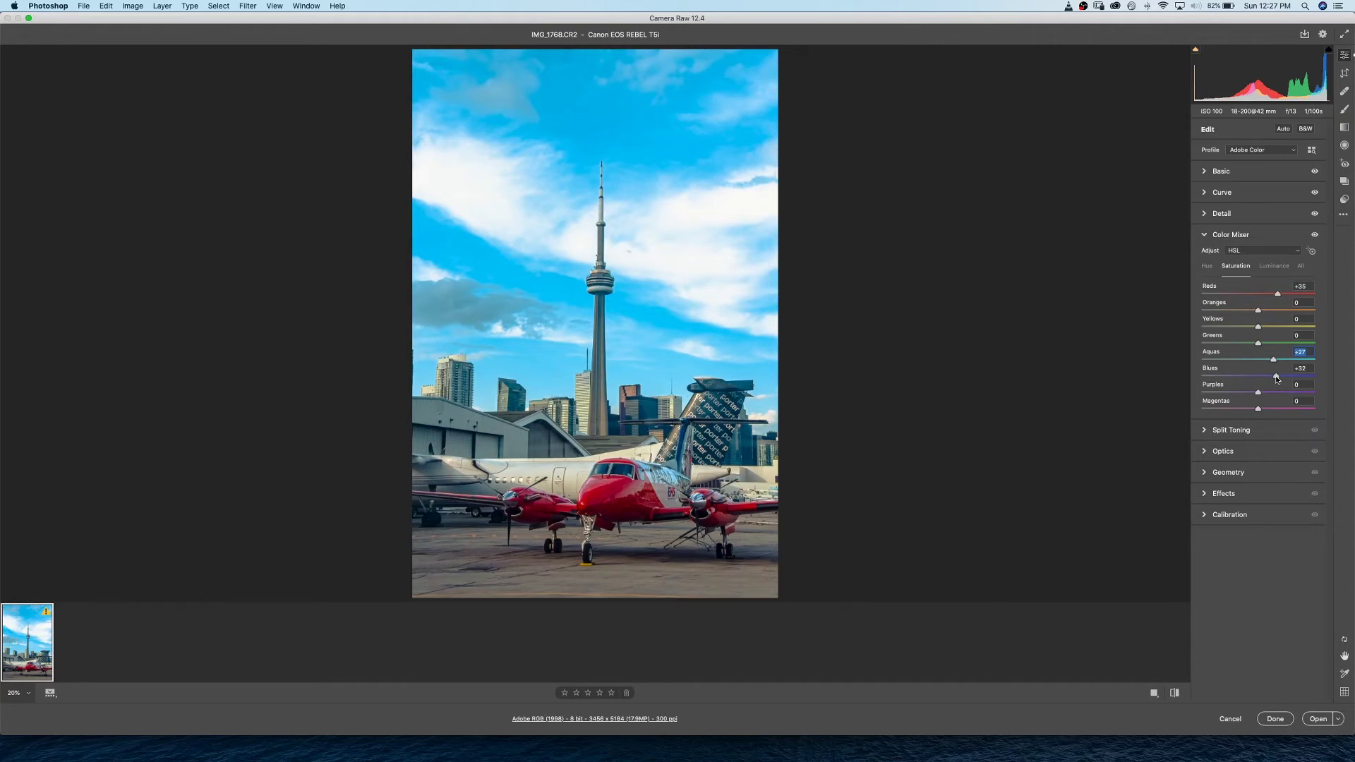
left_click(1276, 377)
- Set the Color Mixer luminance to Reds +43 and Blues +5, and try a lower luminance for Oranges
left_click(1268, 269)
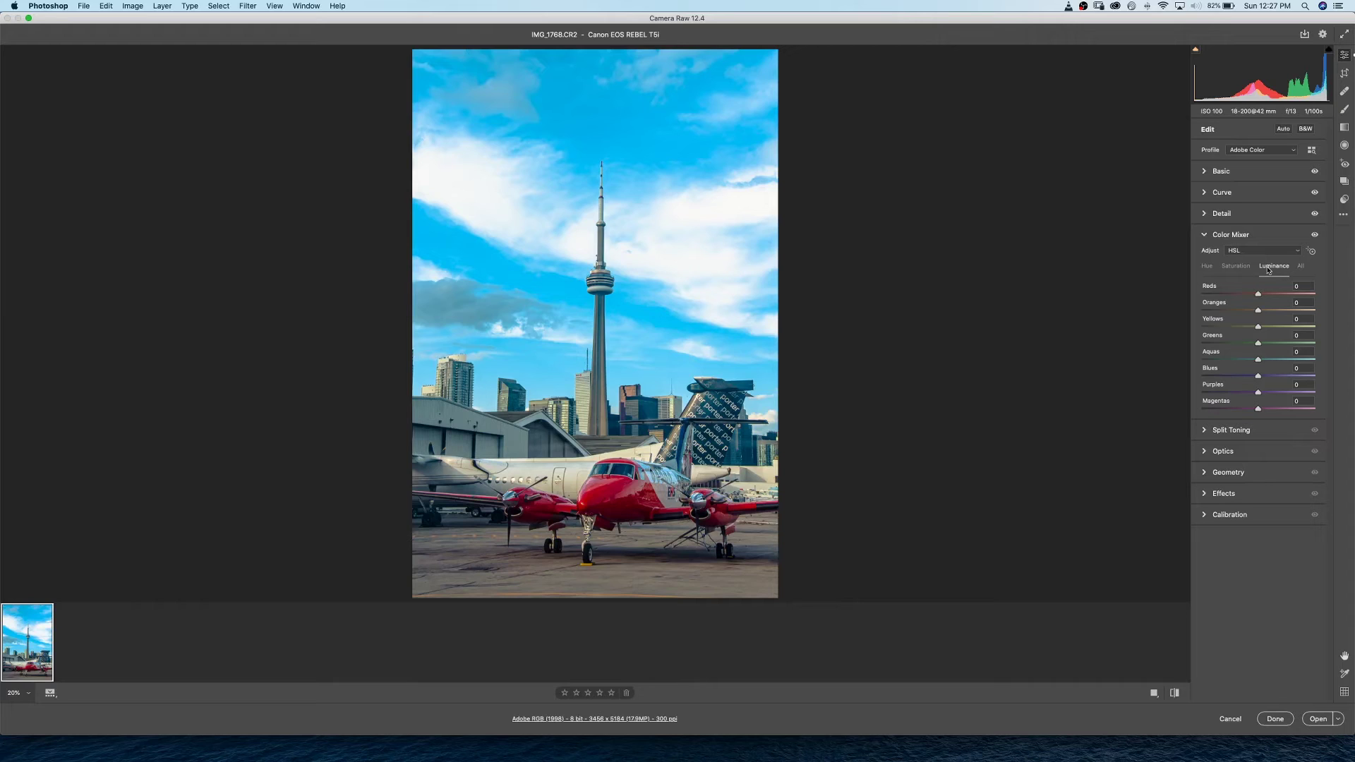
left_click_drag(1258, 294, 1282, 294)
left_click_drag(1258, 375, 1275, 376)
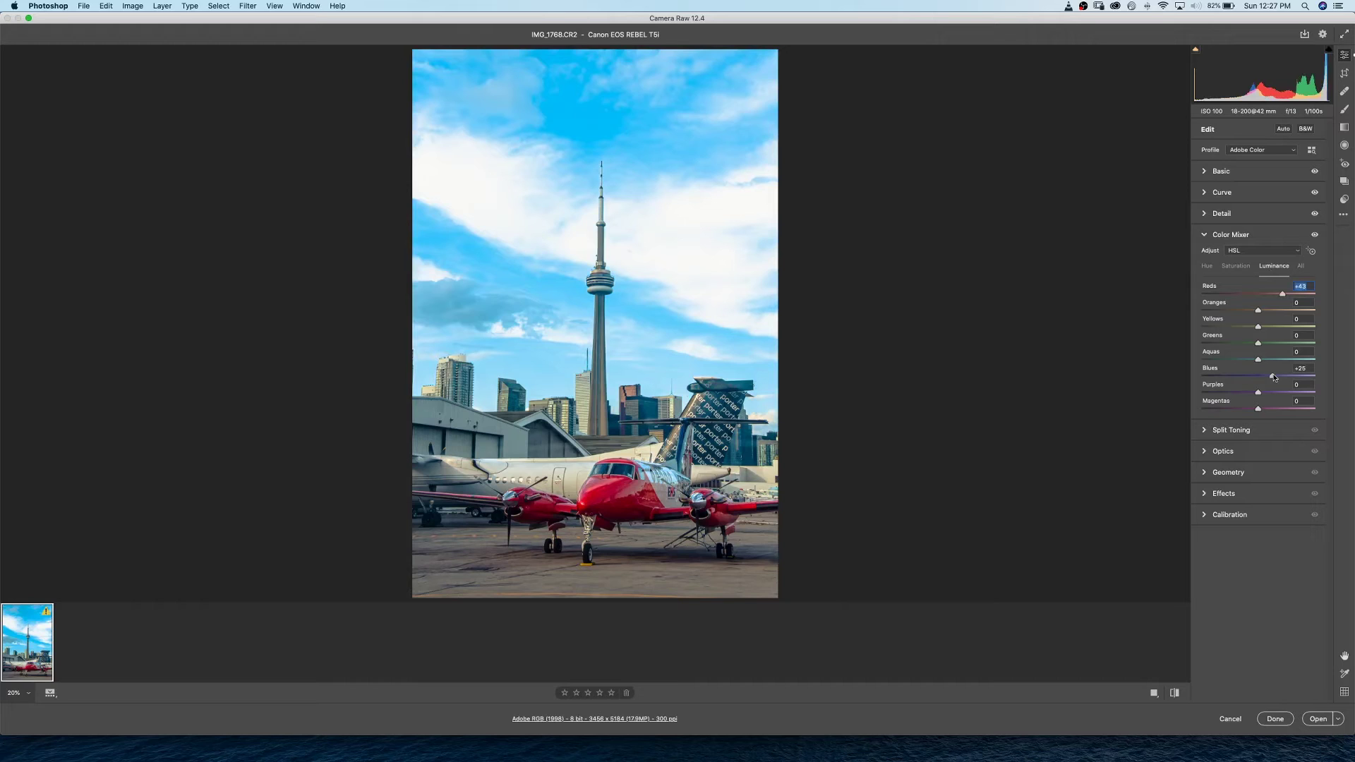
left_click_drag(1274, 378, 1261, 376)
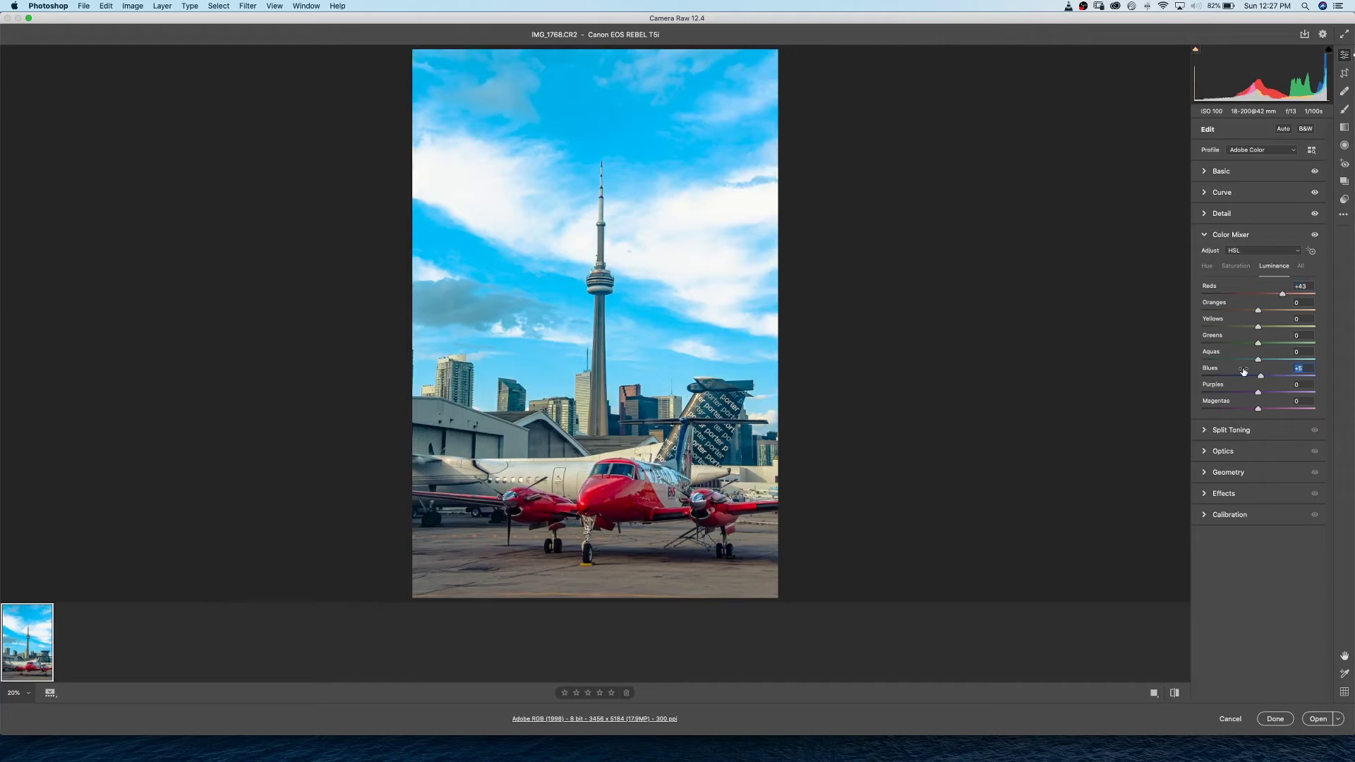
left_click_drag(1257, 310, 1245, 317)
- Tint the highlights in Split Toning with Hue 46 and Saturation 23
left_click(1231, 429)
left_click_drag(1207, 291, 1217, 291)
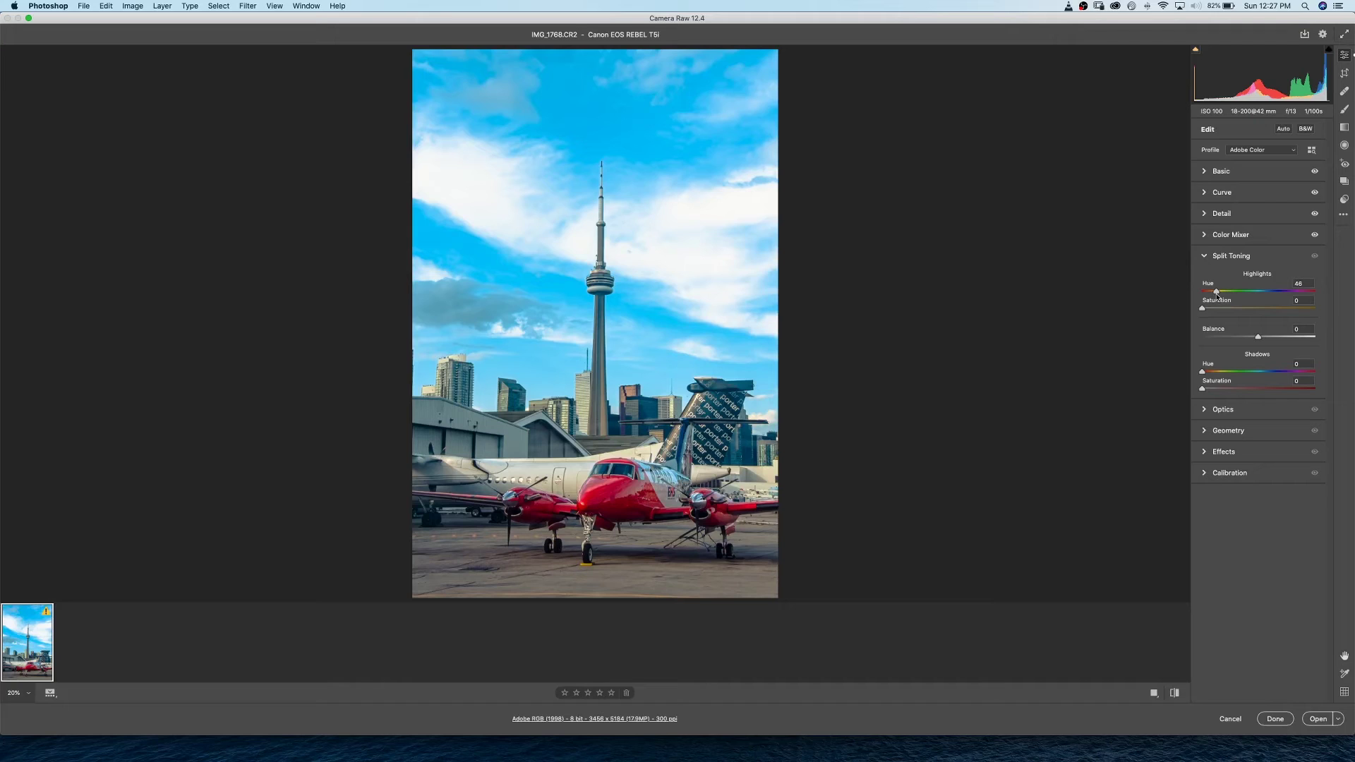
left_click_drag(1202, 309, 1228, 309)
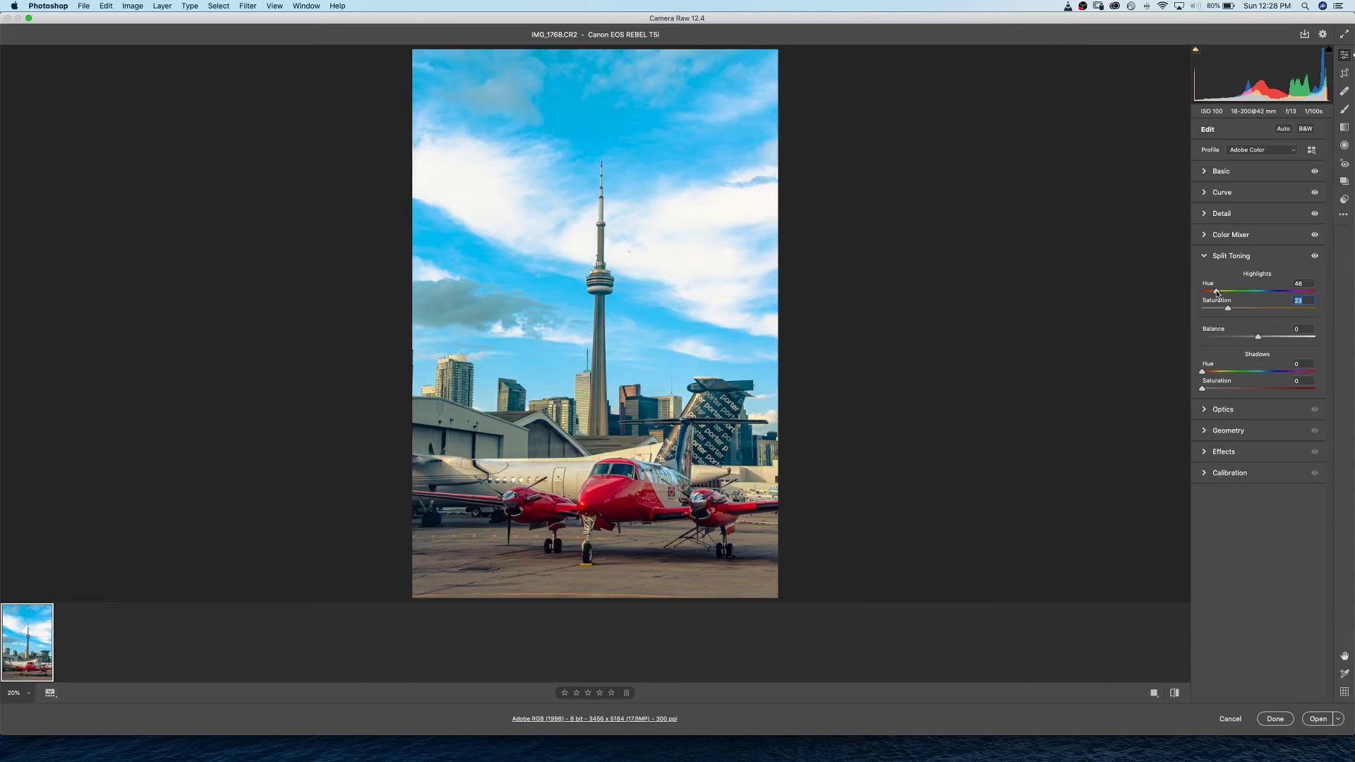
- Set the Split Toning shadow Saturation to 5, and test the Balance in both directions before resetting it to 0
left_click_drag(1202, 388, 1208, 389)
left_click_drag(1258, 336, 1295, 339)
left_click_drag(1296, 339, 1211, 338)
double_click(1210, 338)
- Remove chromatic aberration, and add a vignette of -10 with Midpoint 44, Roundness +78 and Feather 100
left_click(1217, 409)
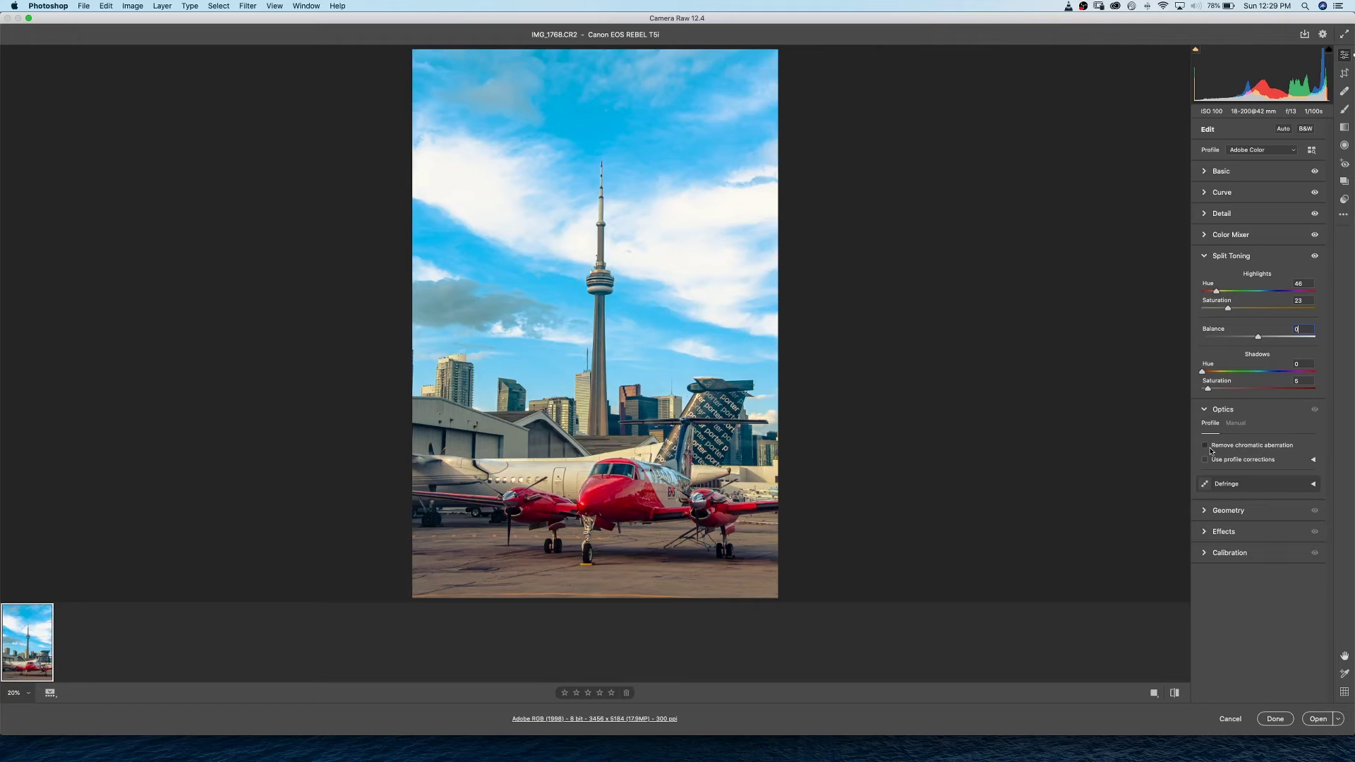
left_click(1204, 409)
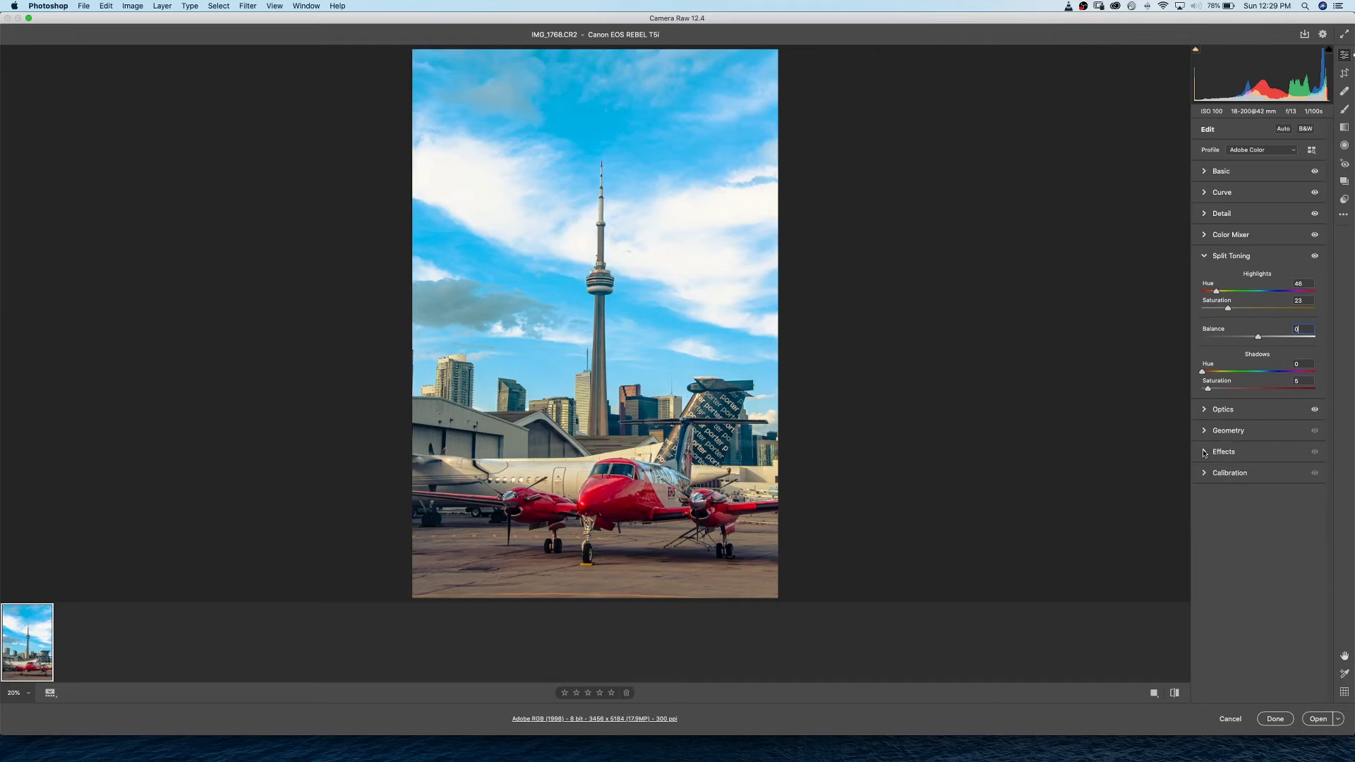
left_click(1205, 453)
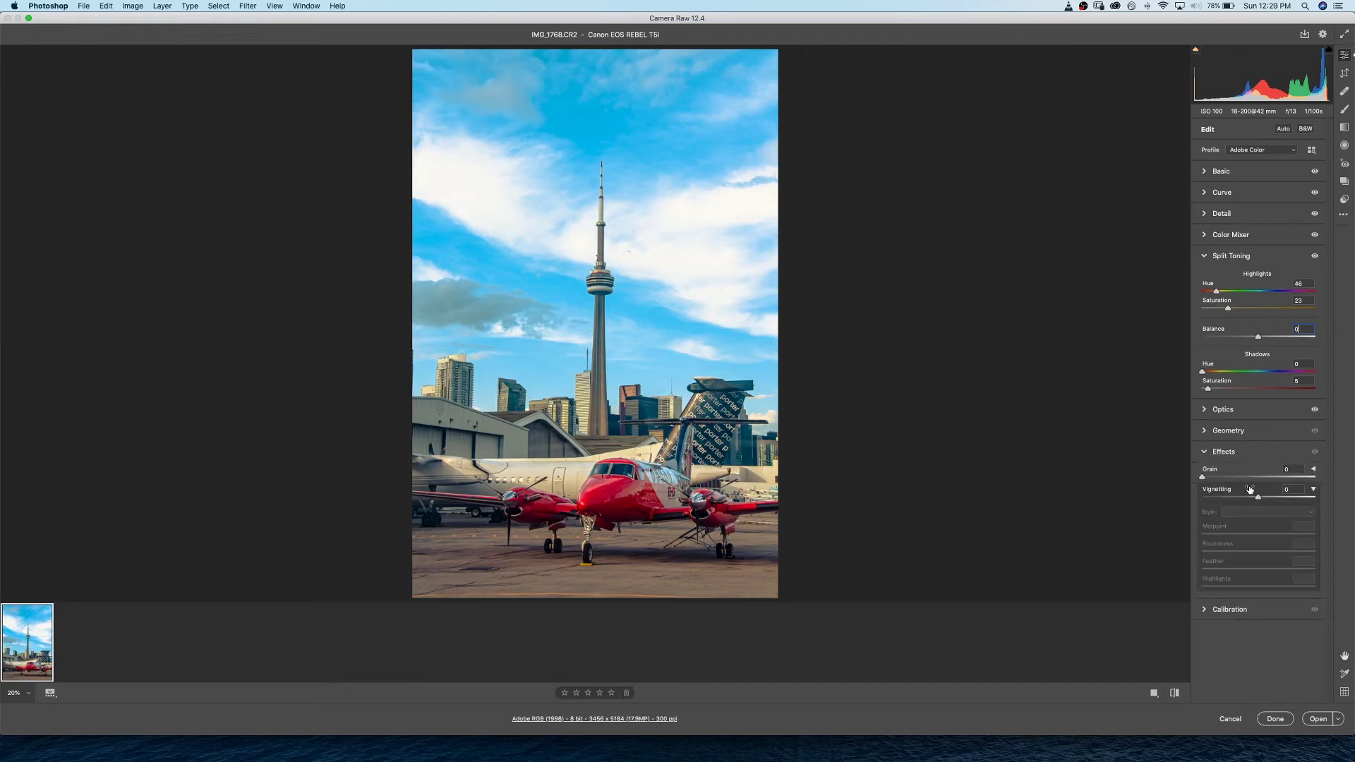
left_click_drag(1257, 497, 1254, 499)
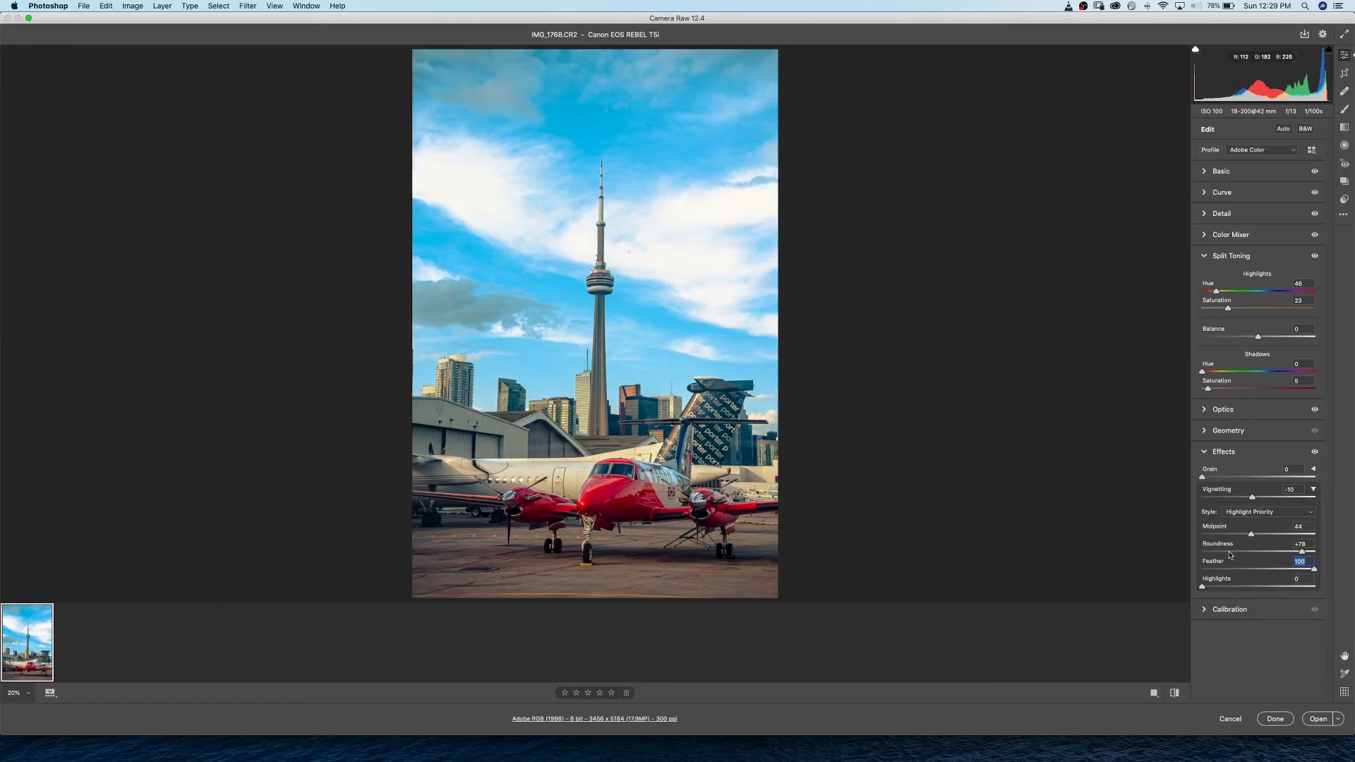
left_click(1224, 451)
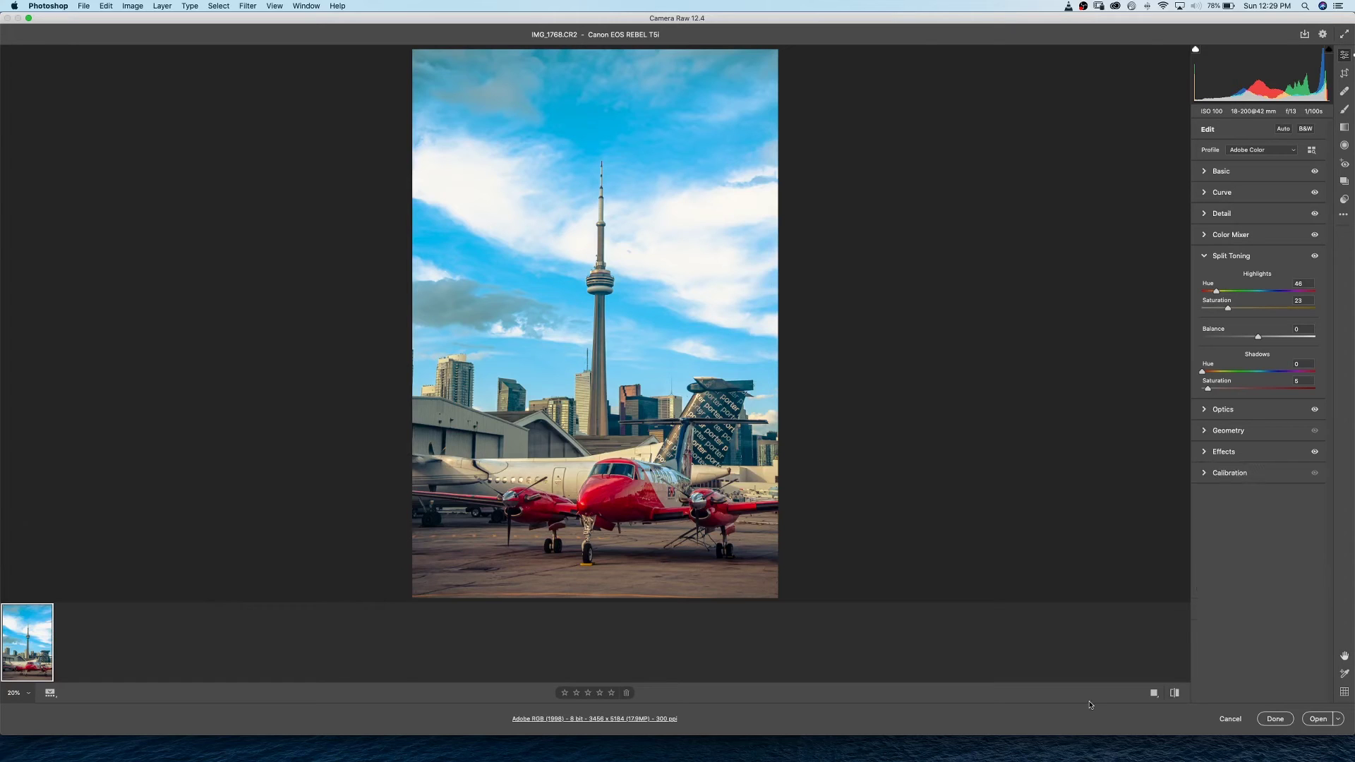
- Compare the photo before and after the edits, and open the edited image in the main Photoshop workspace
left_click(1176, 694)
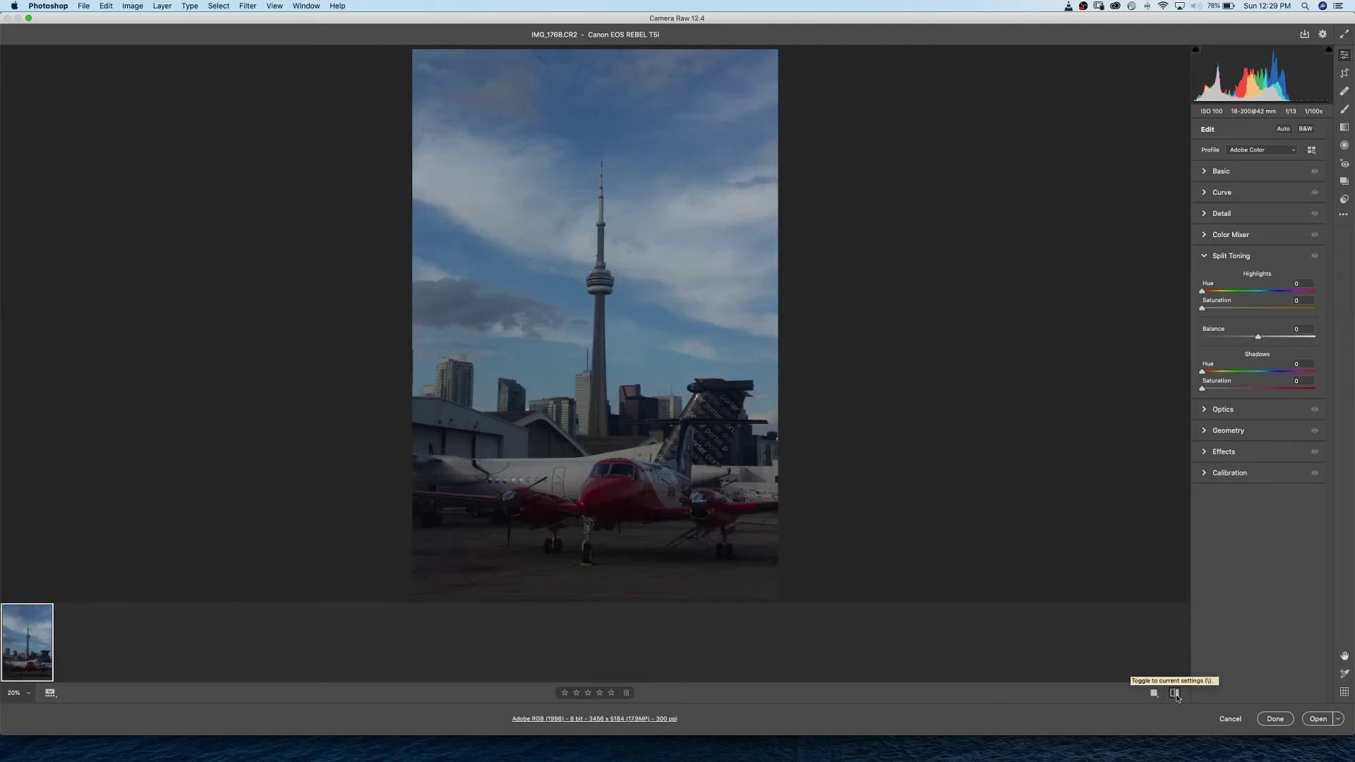
left_click(1176, 694)
left_click(1174, 693)
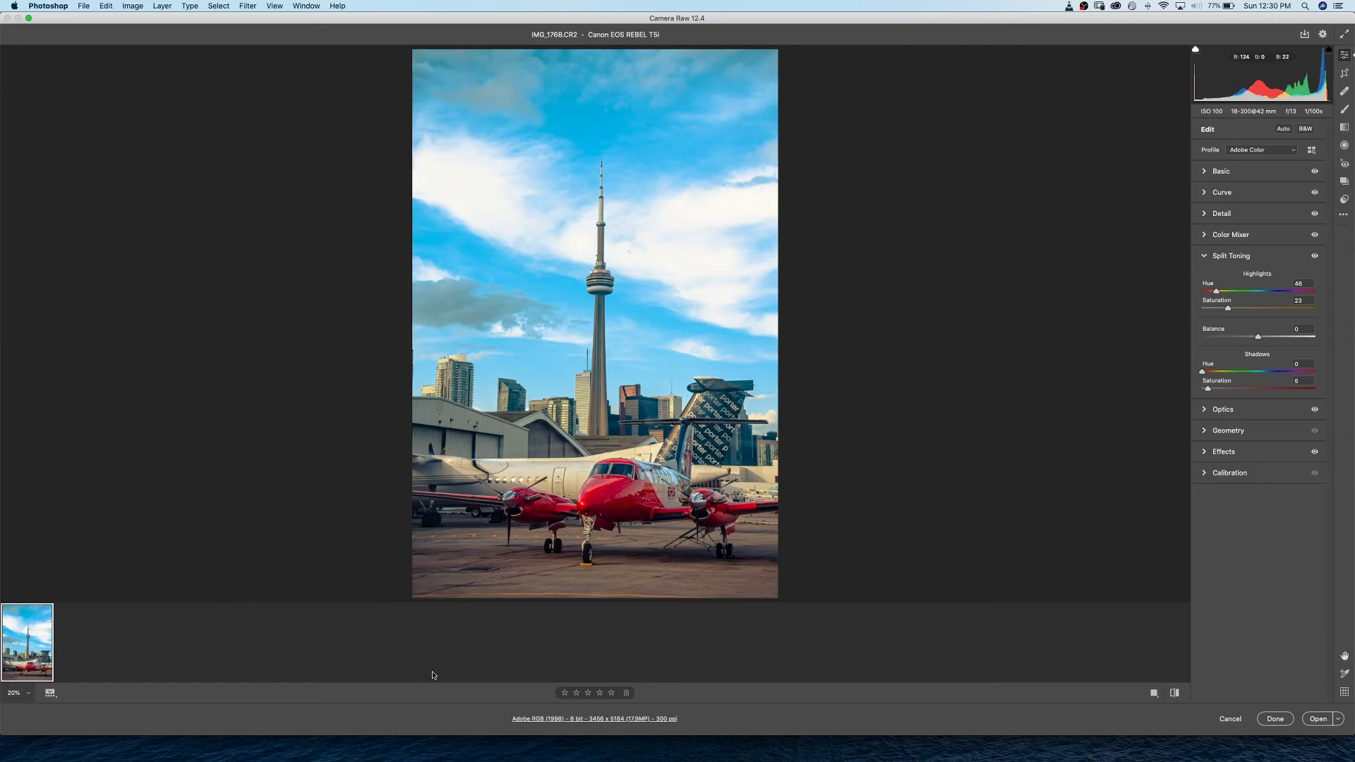
mouse_move(517, 754)
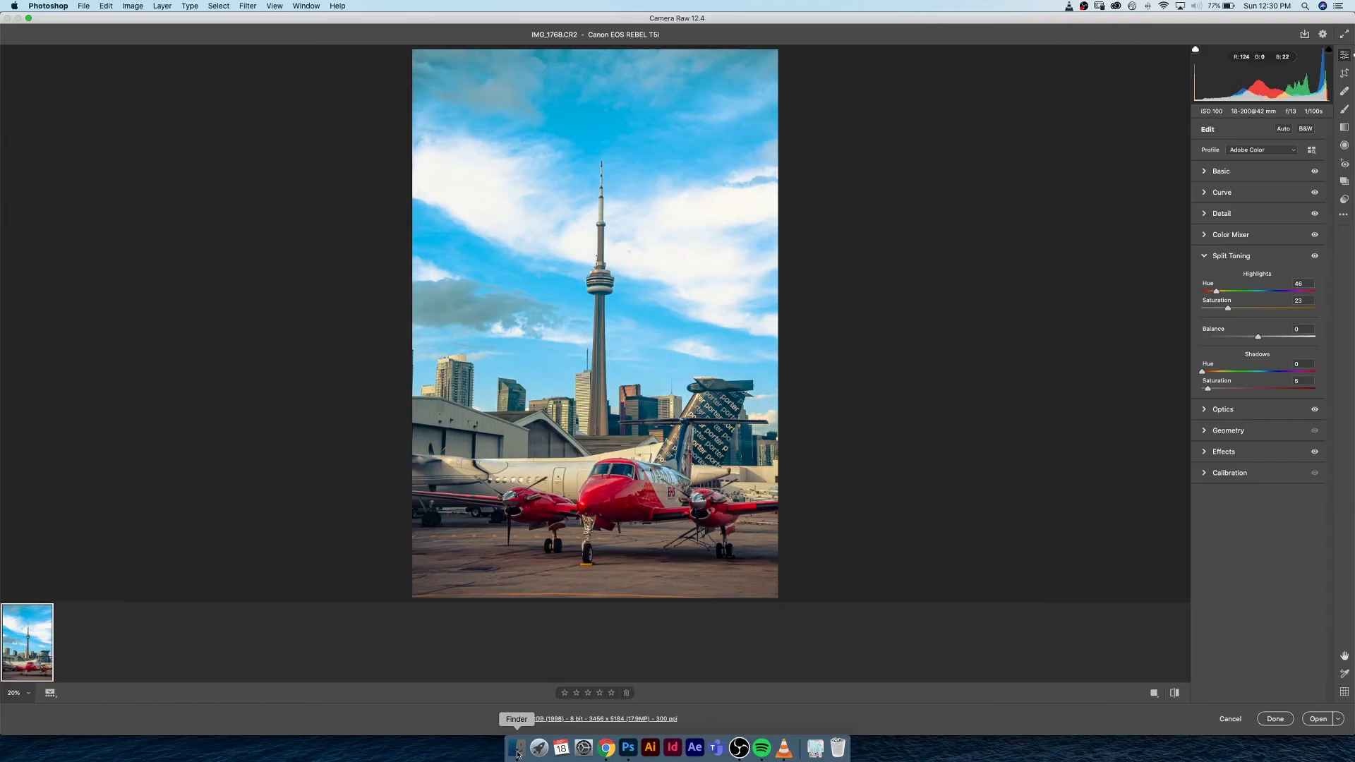
key("Escape")
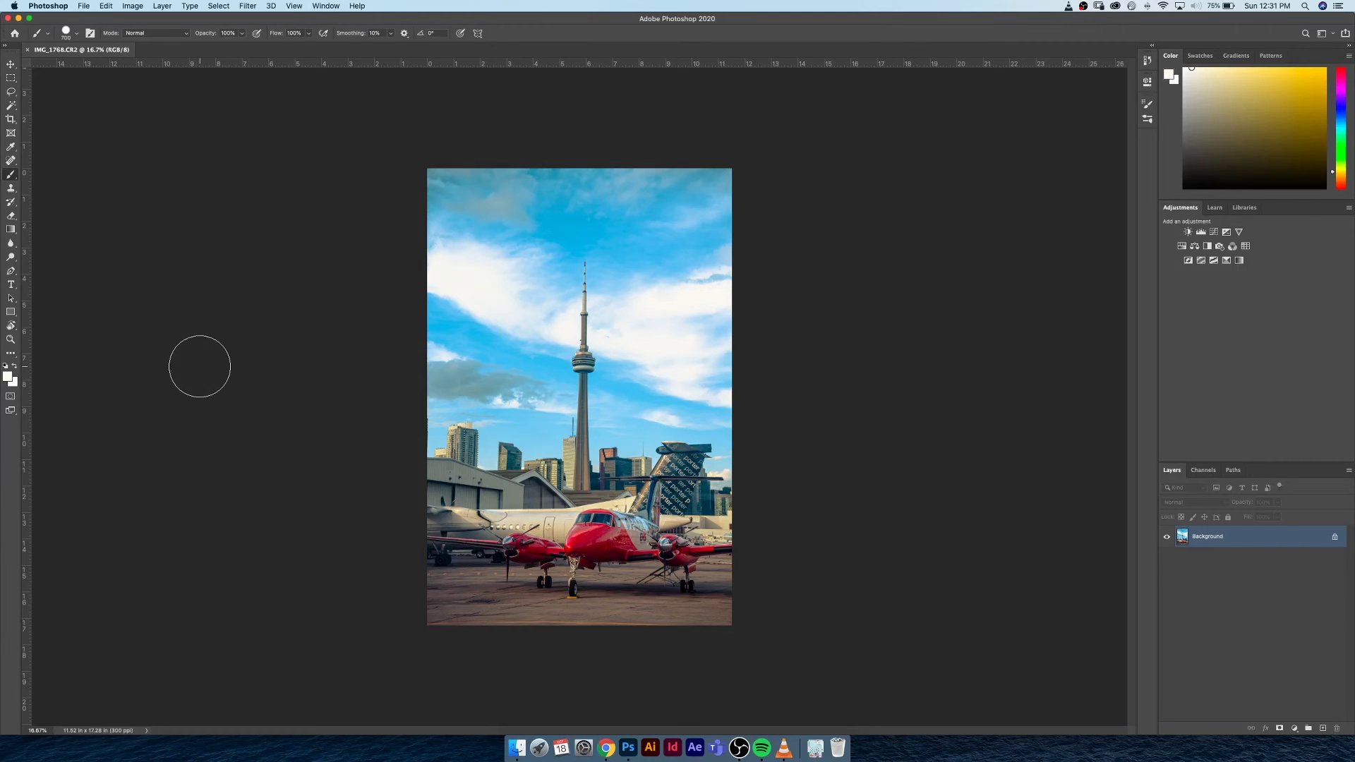
- Change the ruler units to pixels, and briefly select the whole canvas to check its width and height
right_click(387, 63)
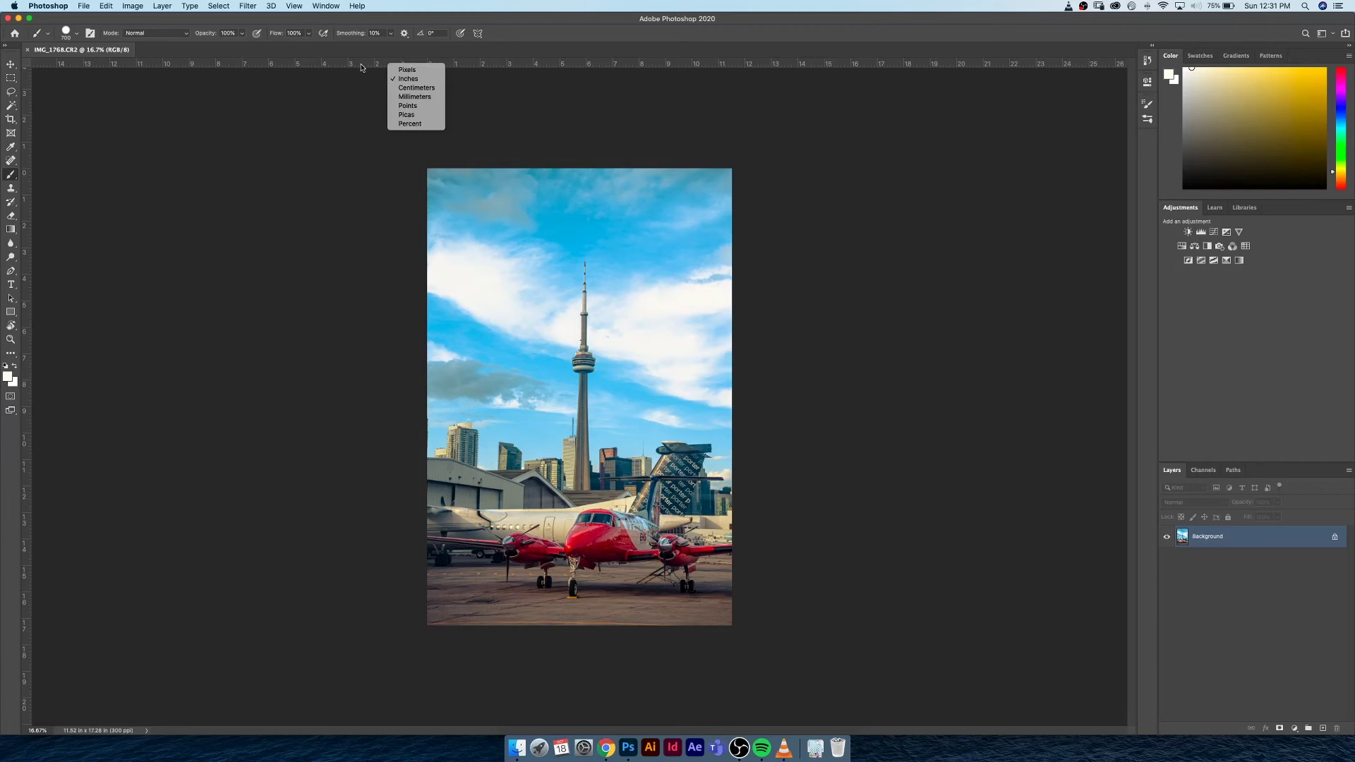
left_click(354, 125)
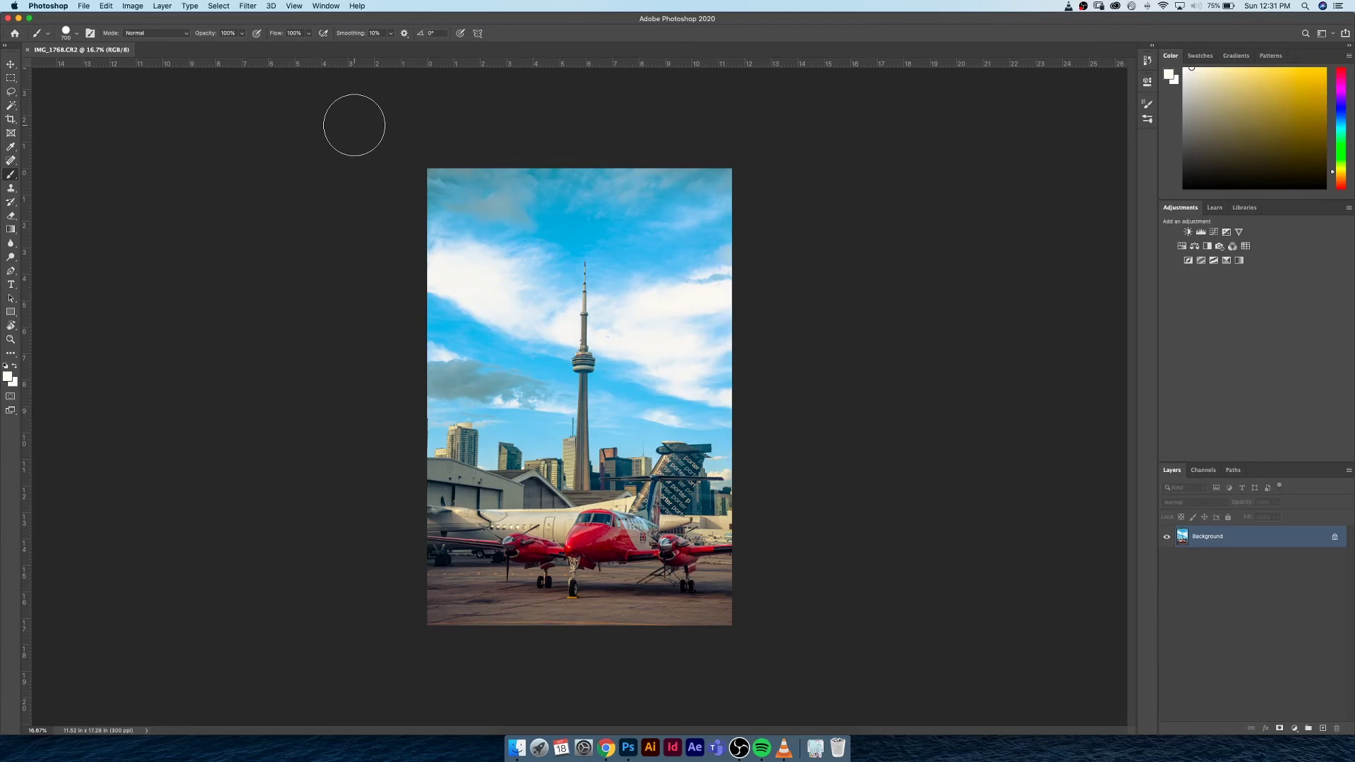
right_click(435, 64)
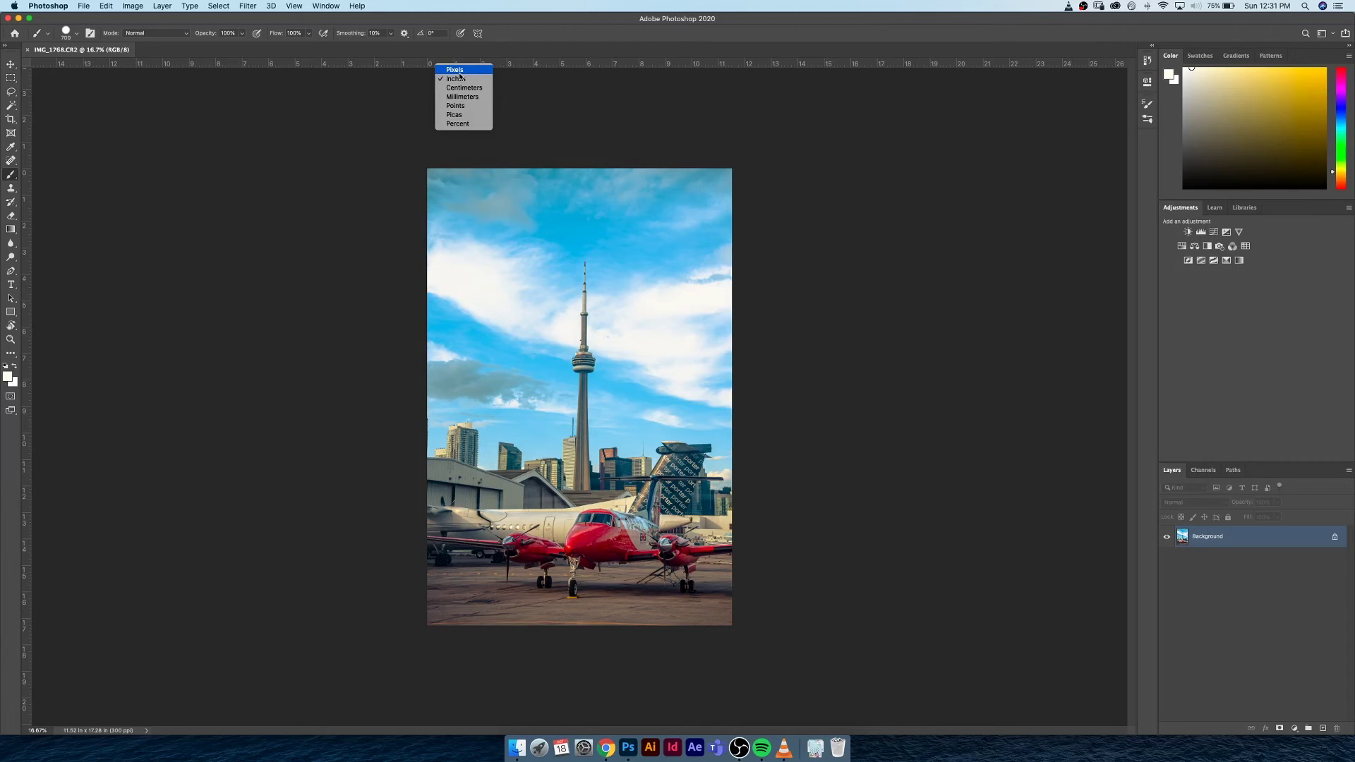
left_click(455, 70)
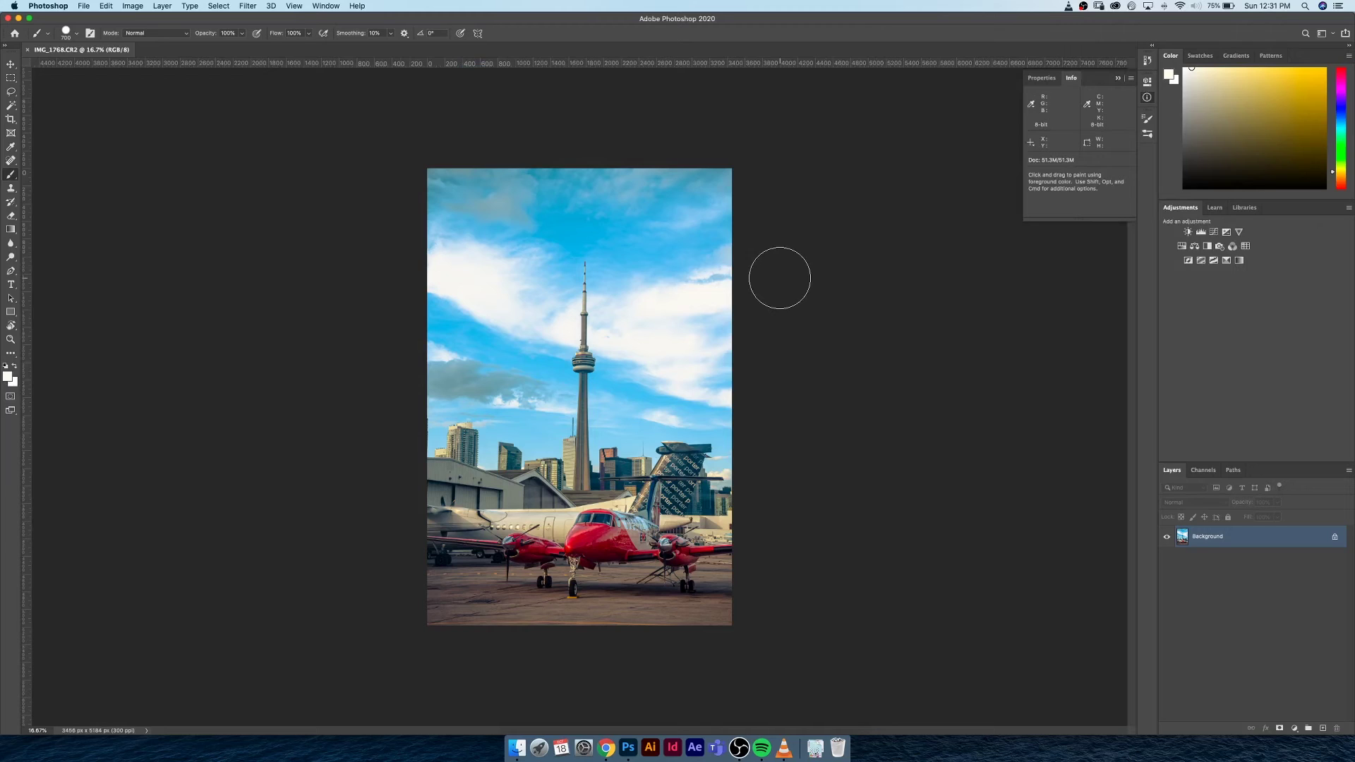
key("super+a")
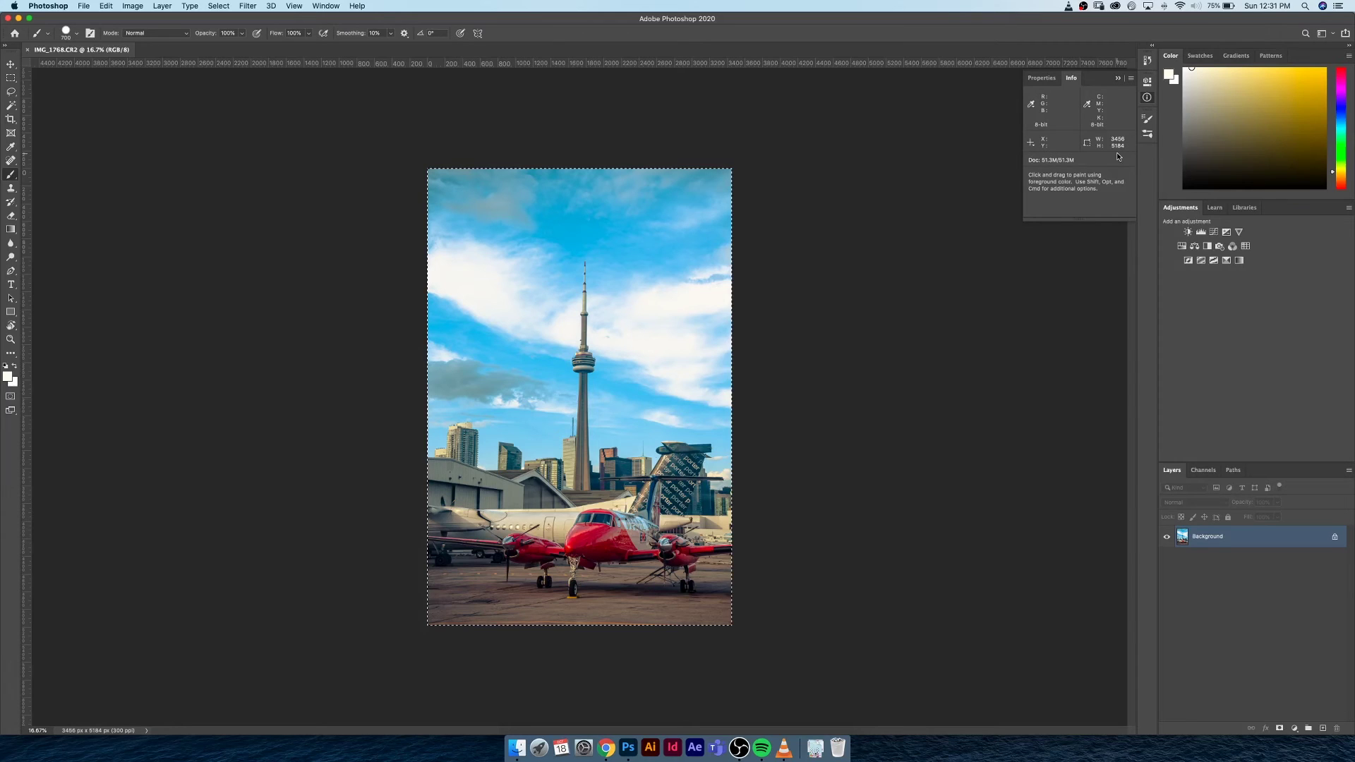
key("super+d")
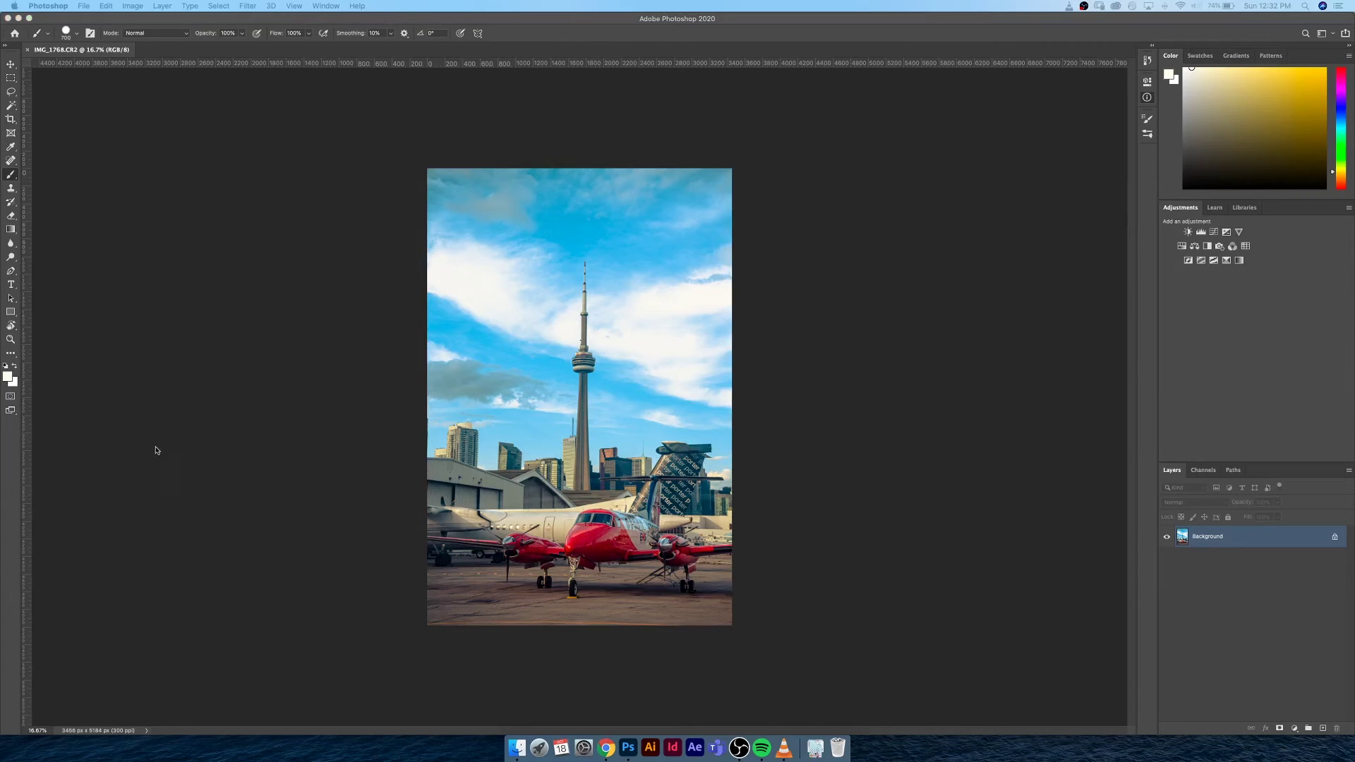
- Switch to Finder and open DSC02105.ARW from the Camera Raw Demo folder in Photoshop
left_click(518, 749)
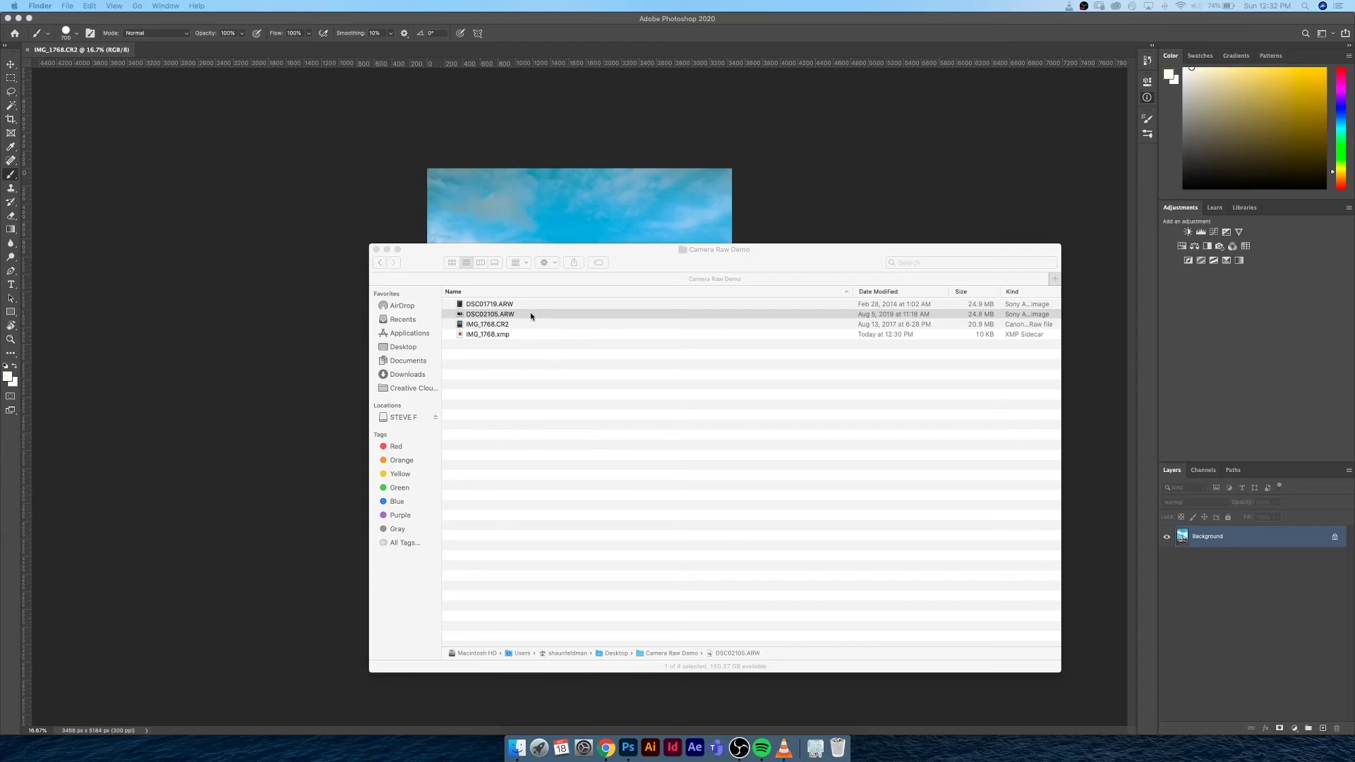
left_click(502, 314)
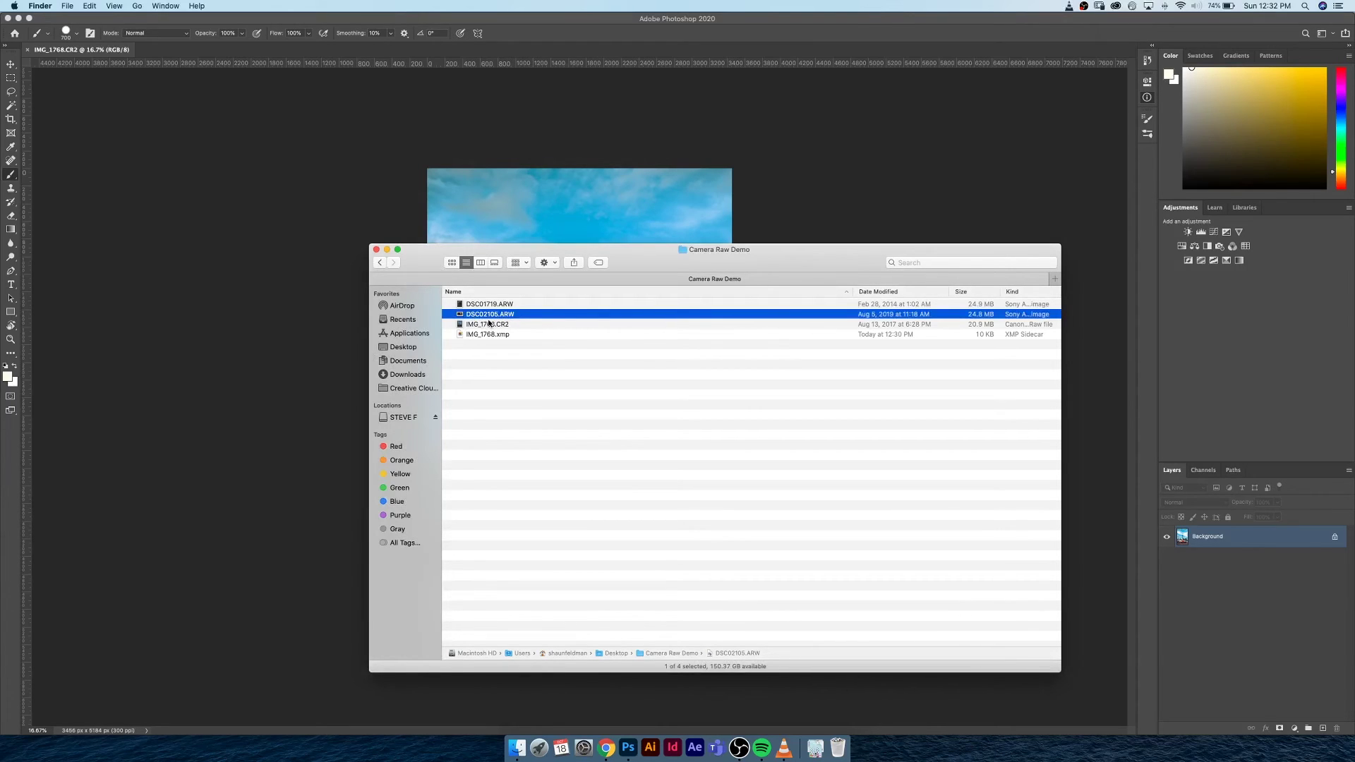
right_click(547, 315)
mouse_move(621, 331)
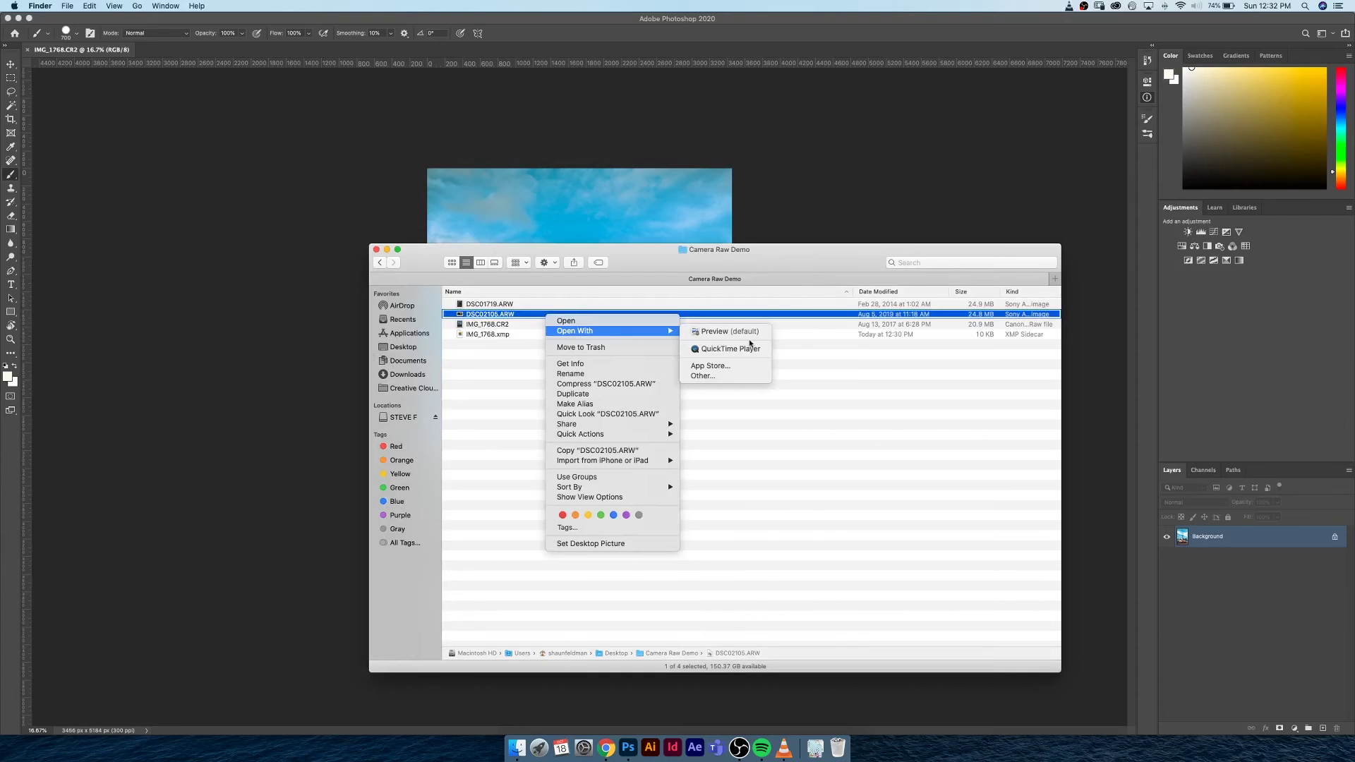
left_click(530, 300)
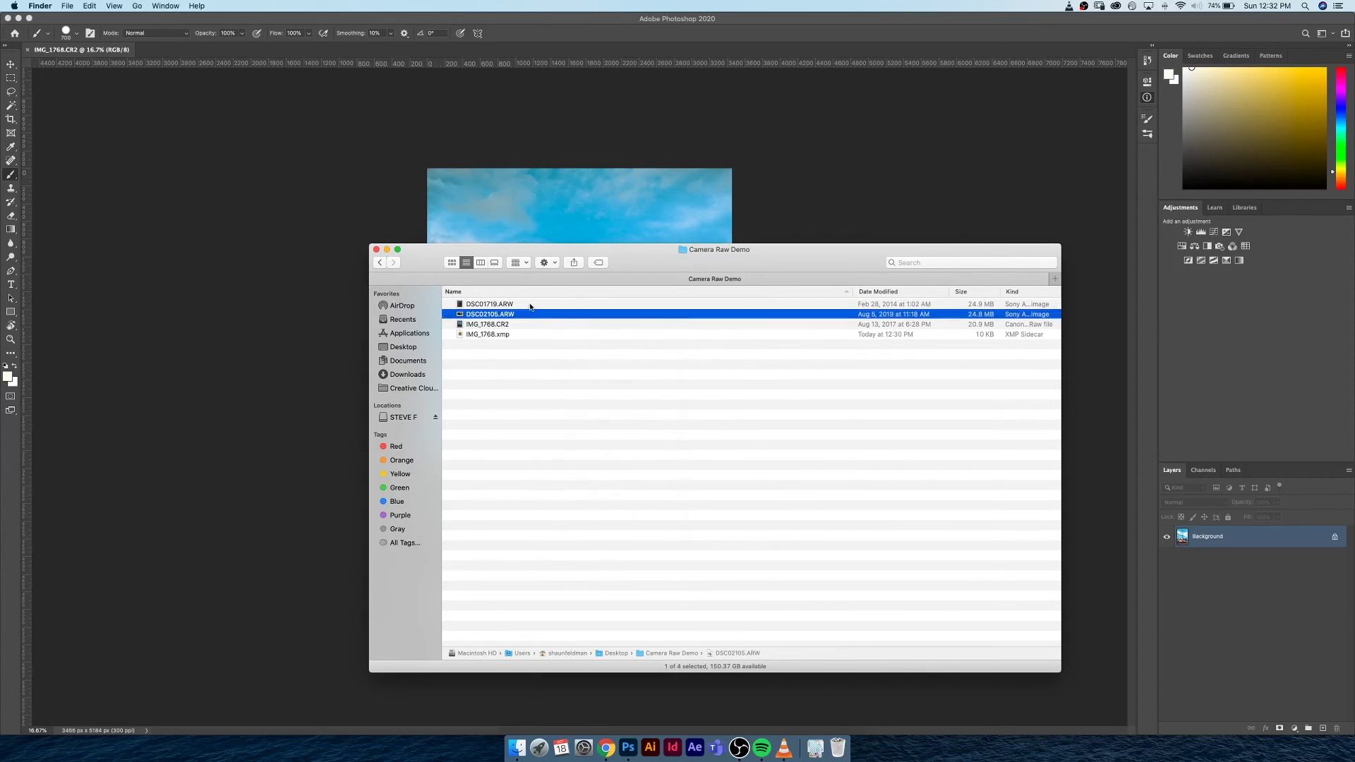
left_click_drag(653, 264, 419, 223)
left_click_drag(255, 273, 627, 753)
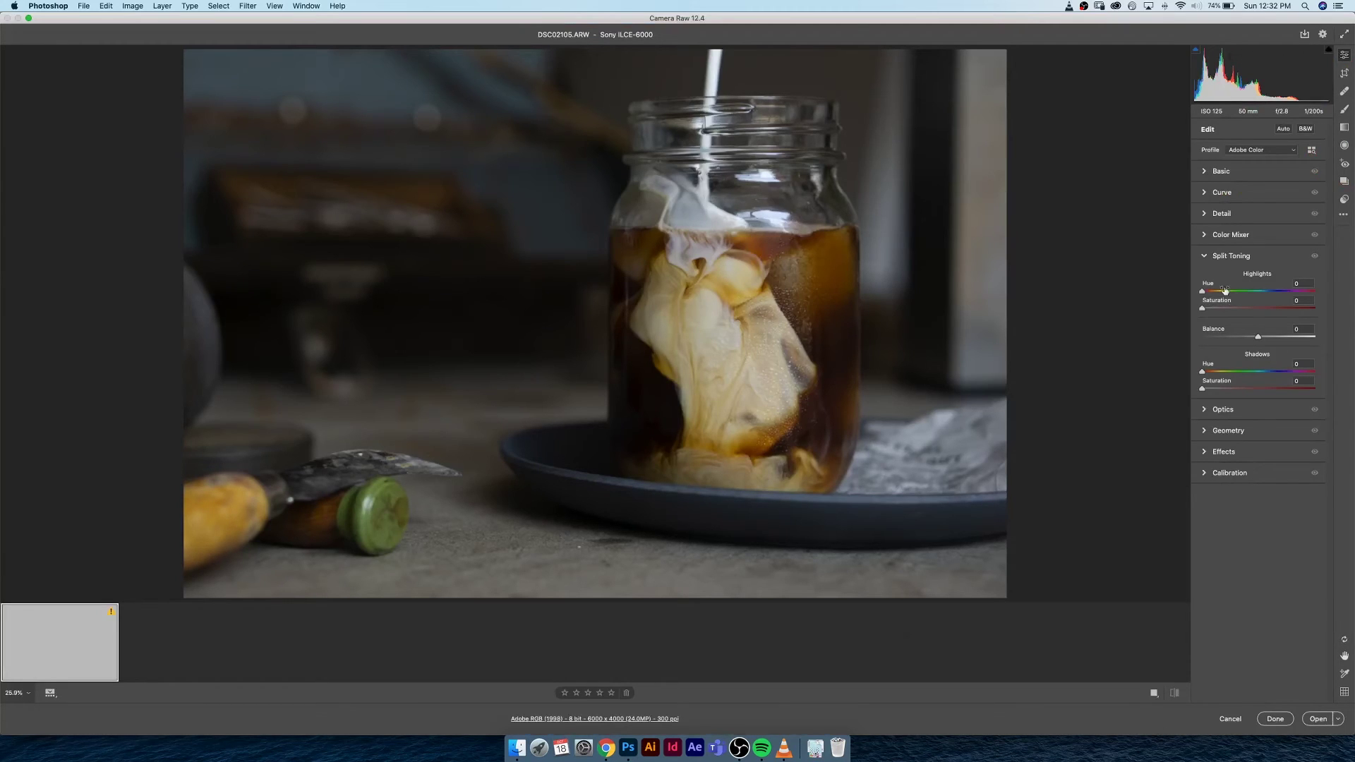
- Set the jar photo's Exposure to +0.10, Contrast +18, Highlights +25, Shadows +20, Whites +15 and Blacks +20
left_click(1204, 257)
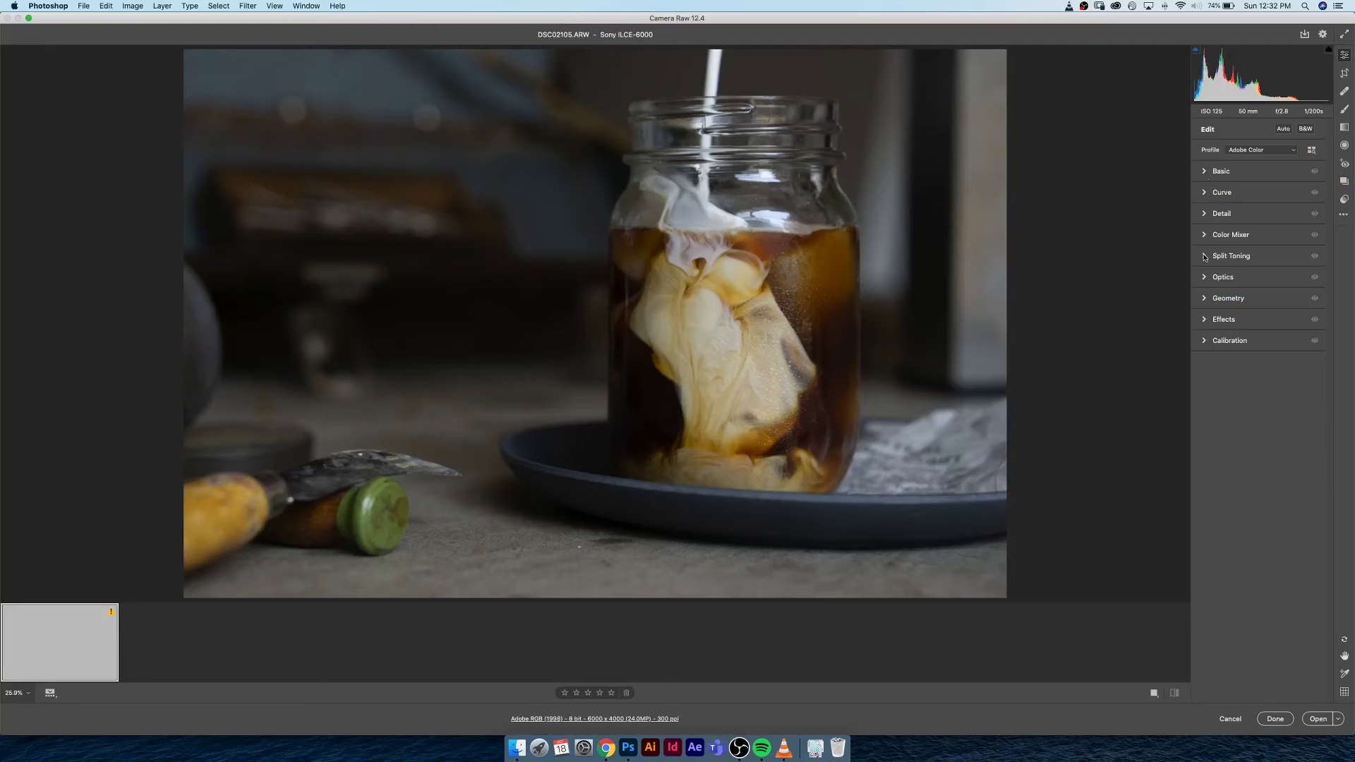
left_click(1205, 172)
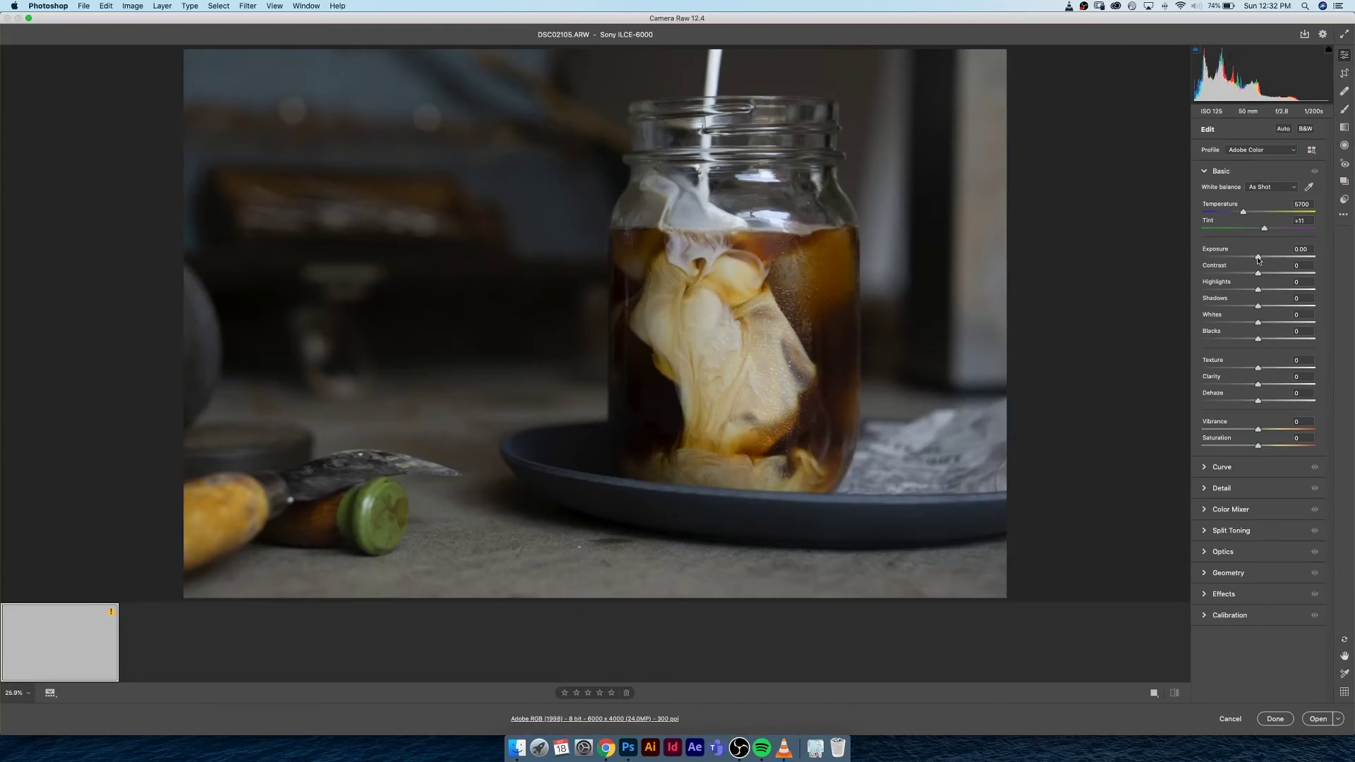
left_click_drag(1258, 260, 1264, 259)
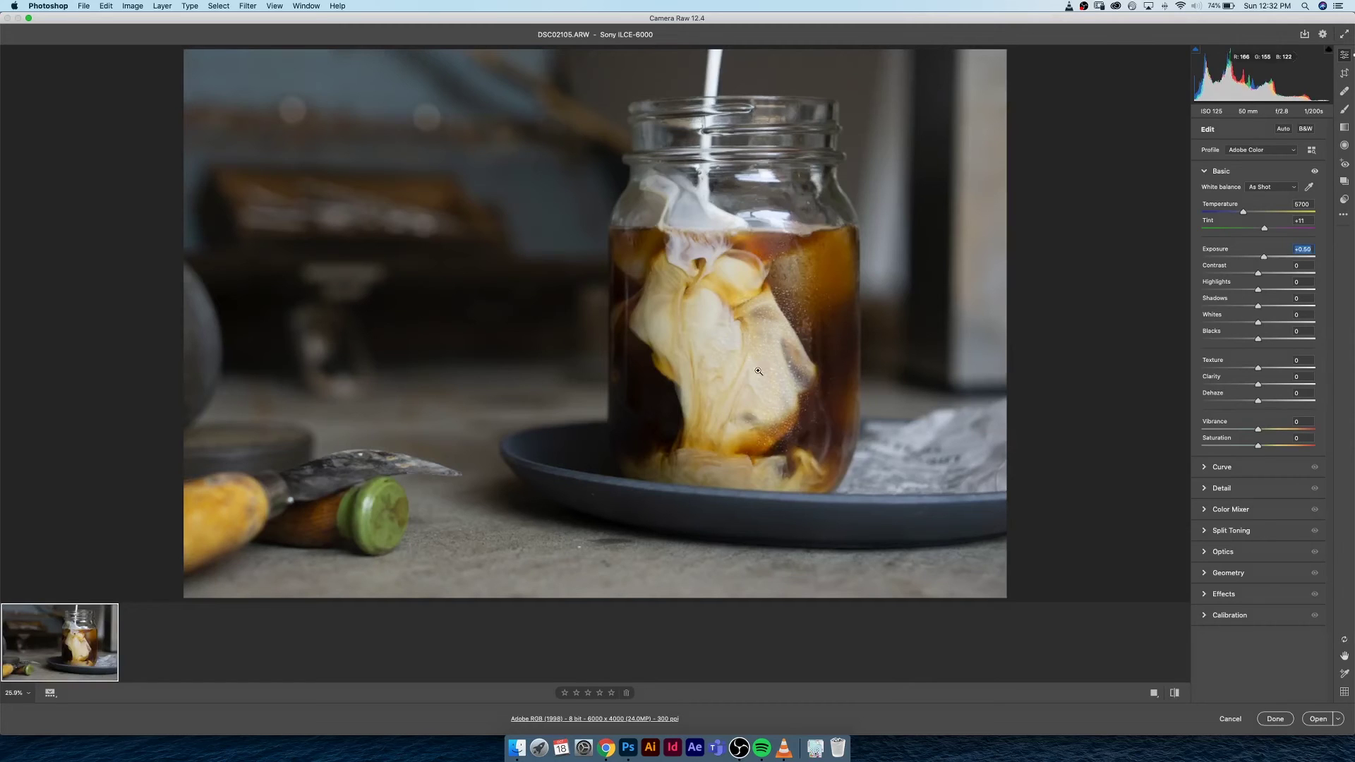
left_click_drag(1258, 289, 1261, 258)
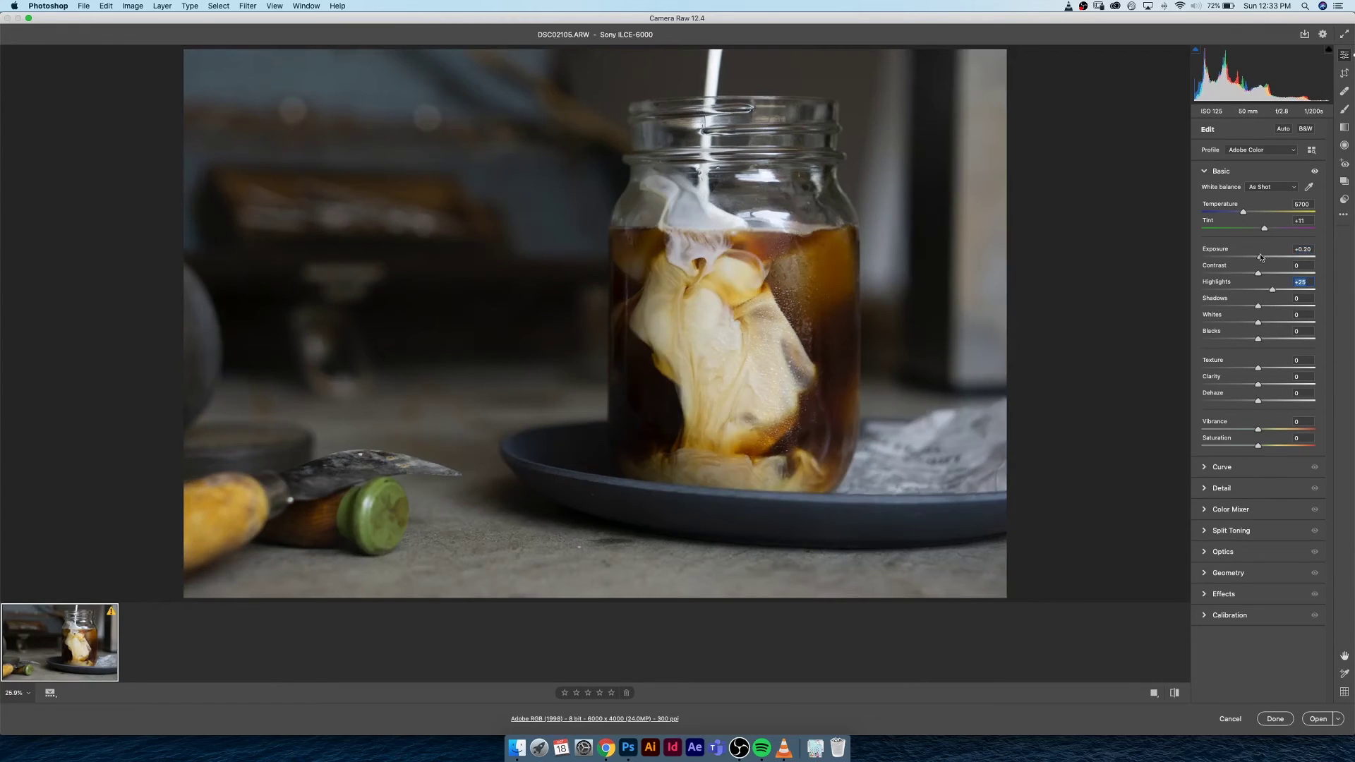
left_click_drag(1261, 257, 1259, 257)
left_click_drag(1258, 273, 1268, 274)
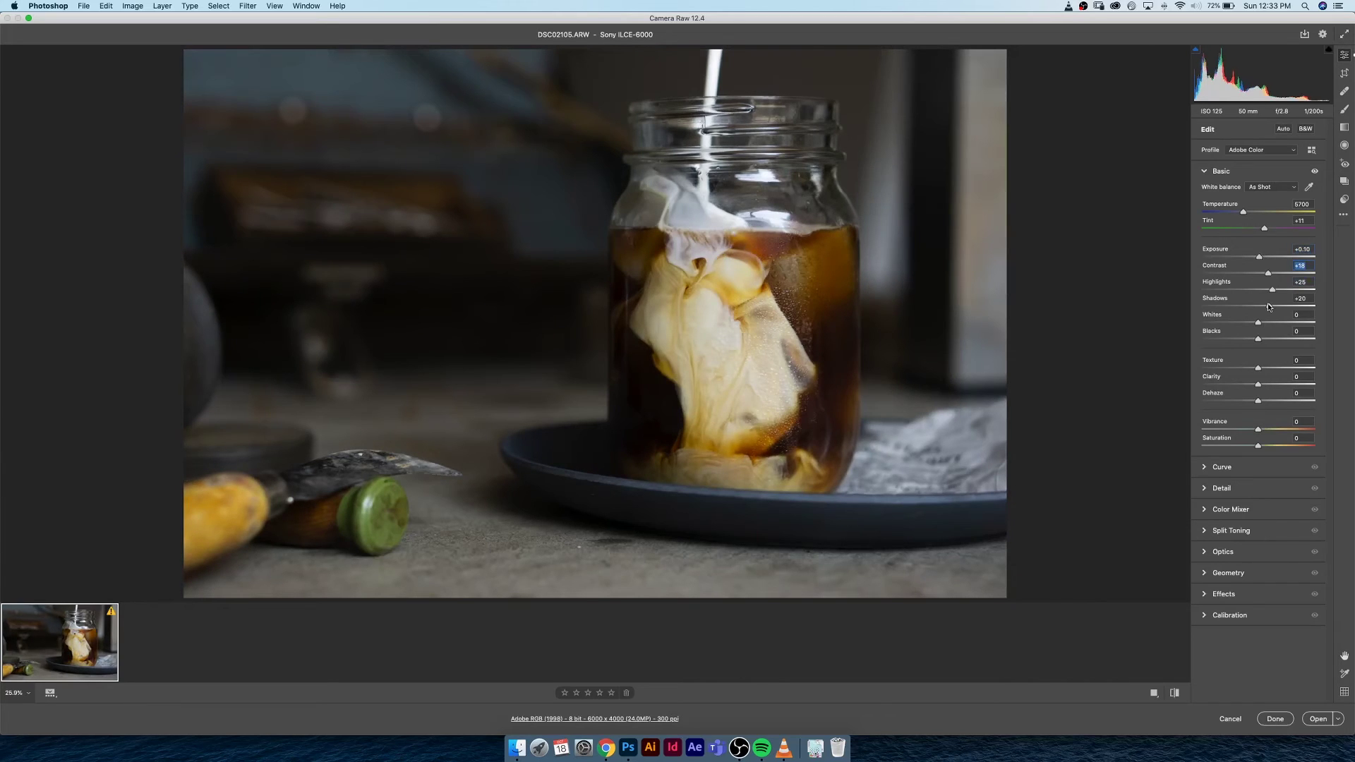
left_click(1268, 306)
left_click(1268, 323)
left_click(1268, 339)
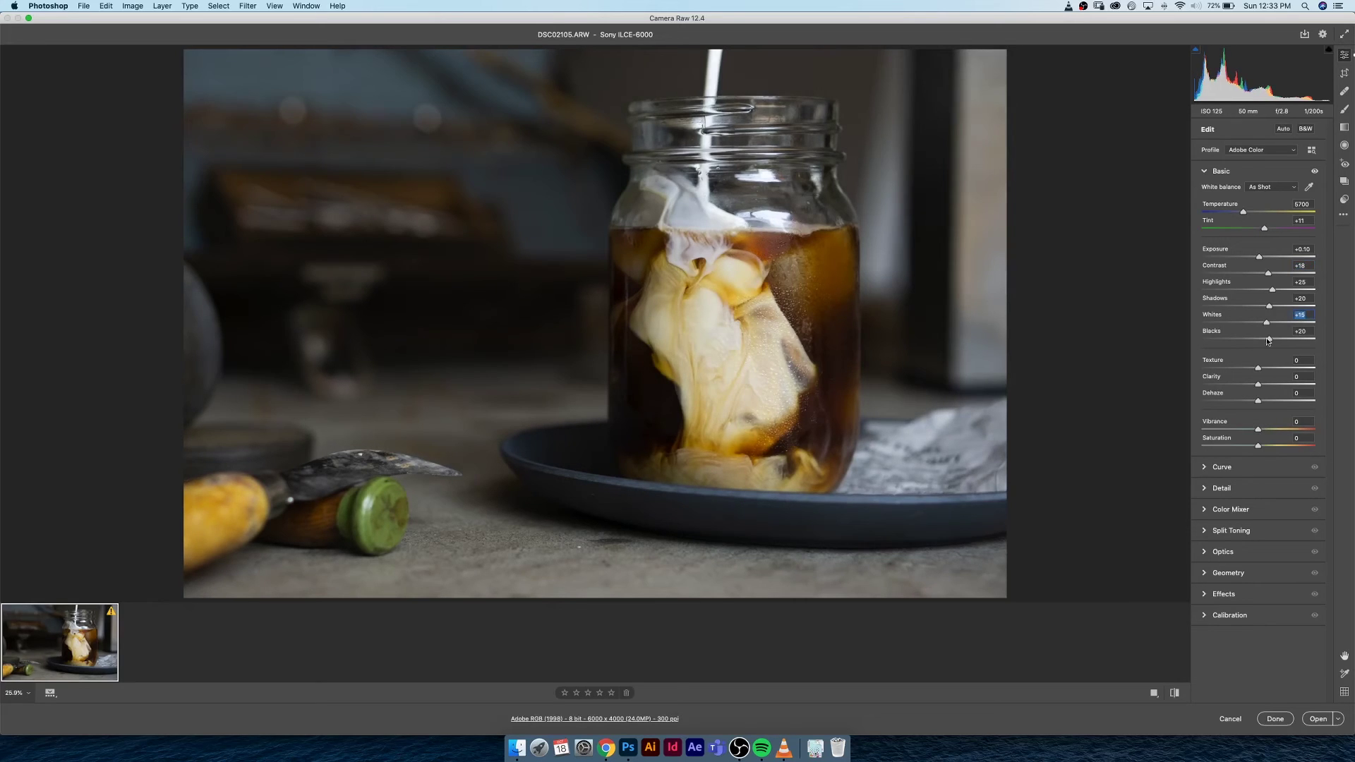
- Bring out the jar photo's detail with Texture +43, Clarity +33 and Dehaze +42
left_click(1274, 368)
left_click_drag(1274, 369, 1282, 368)
left_click(1279, 385)
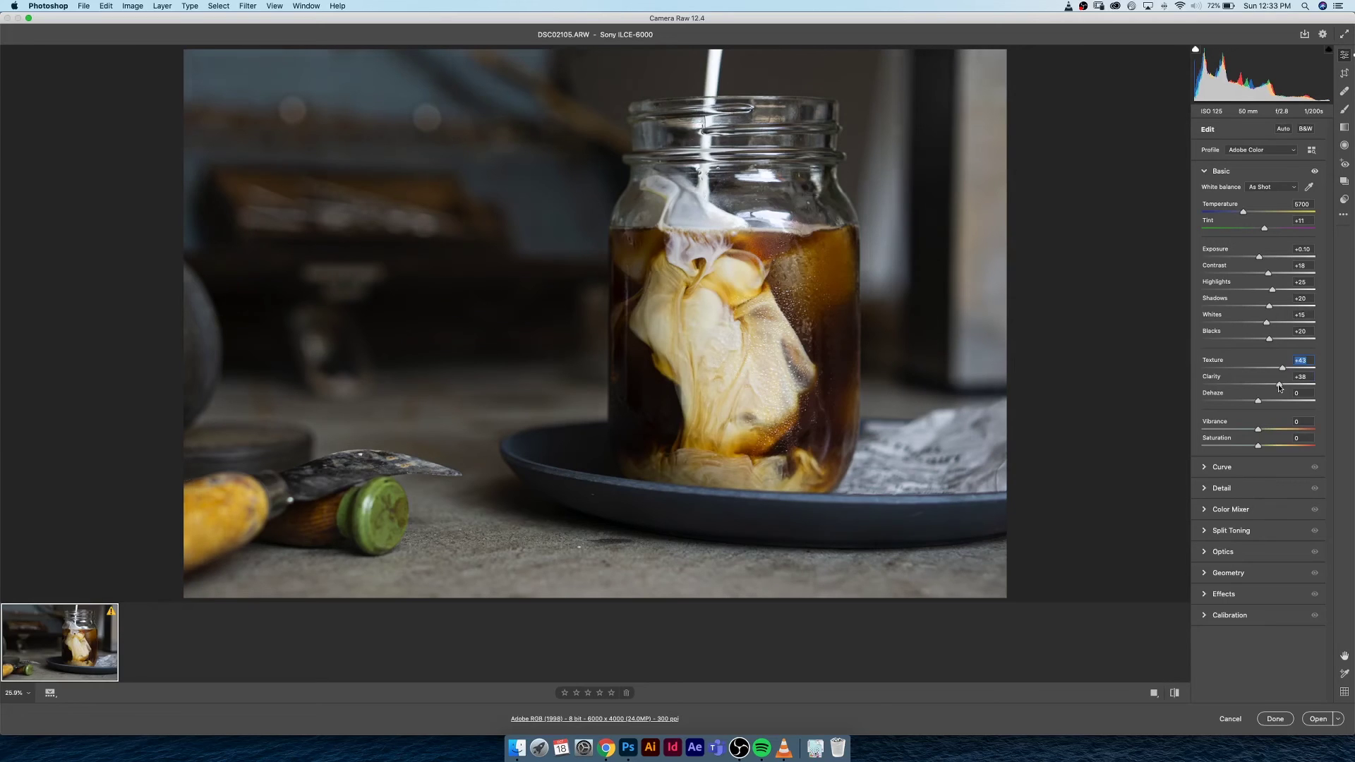
left_click_drag(1279, 387, 1276, 386)
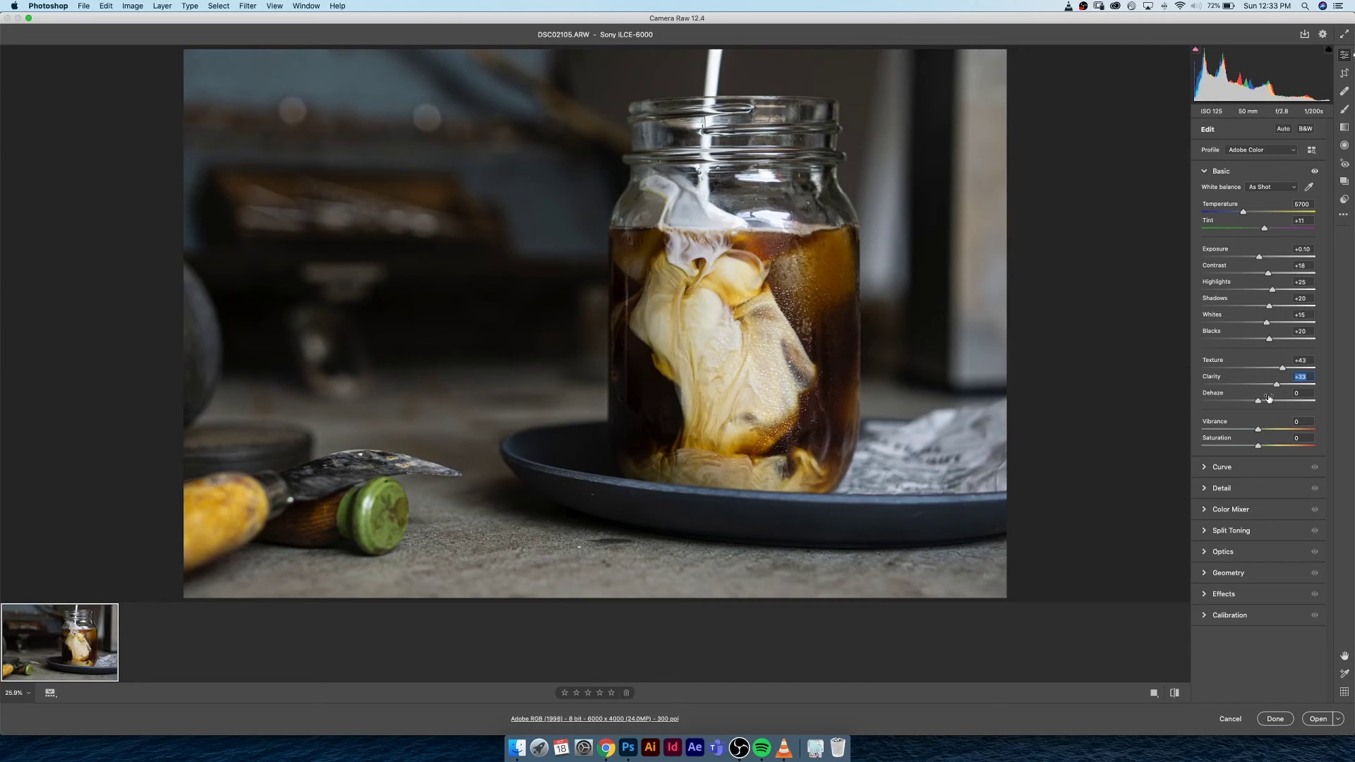
left_click_drag(1269, 398, 1282, 400)
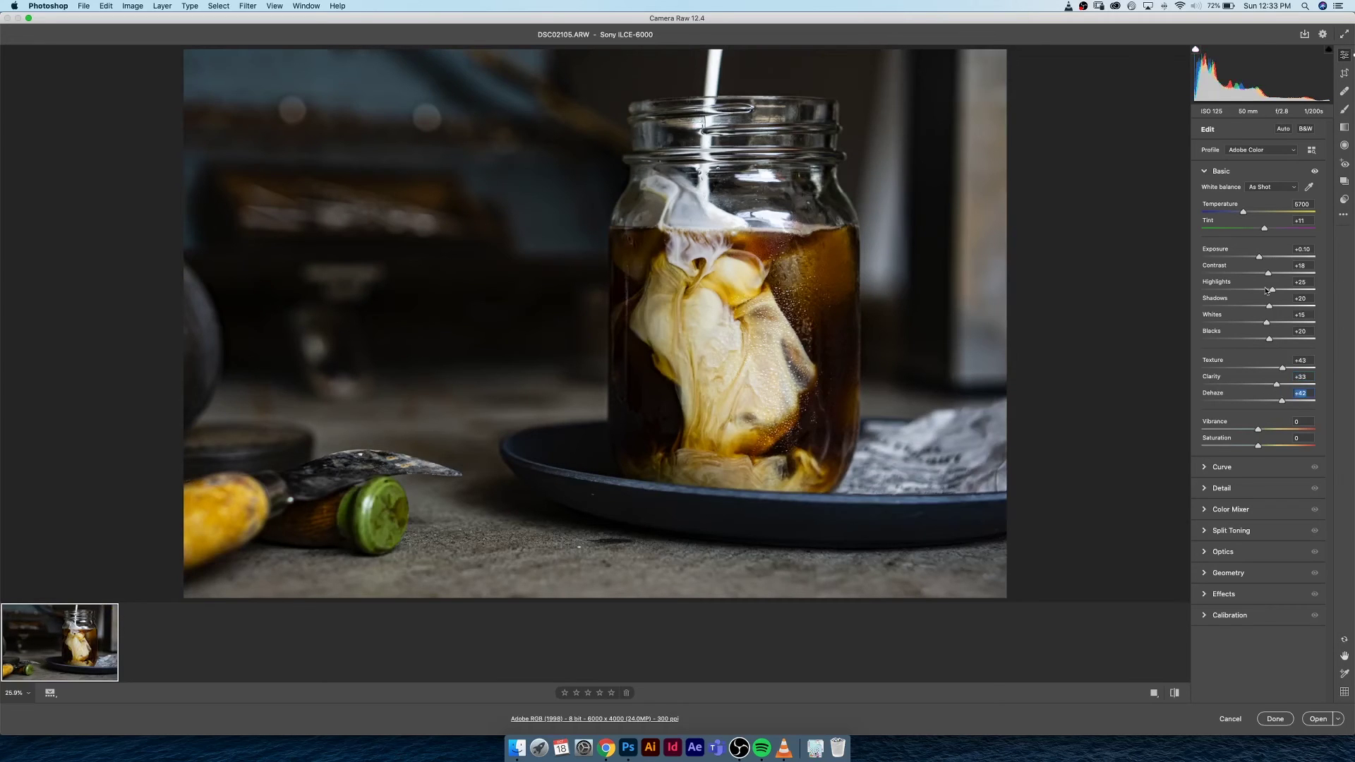
- Warm the white balance to Temperature 6500 and Tint +23, and raise Vibrance to +20
left_click_drag(1244, 211, 1251, 212)
left_click_drag(1252, 214, 1271, 232)
left_click_drag(1257, 429, 1270, 431)
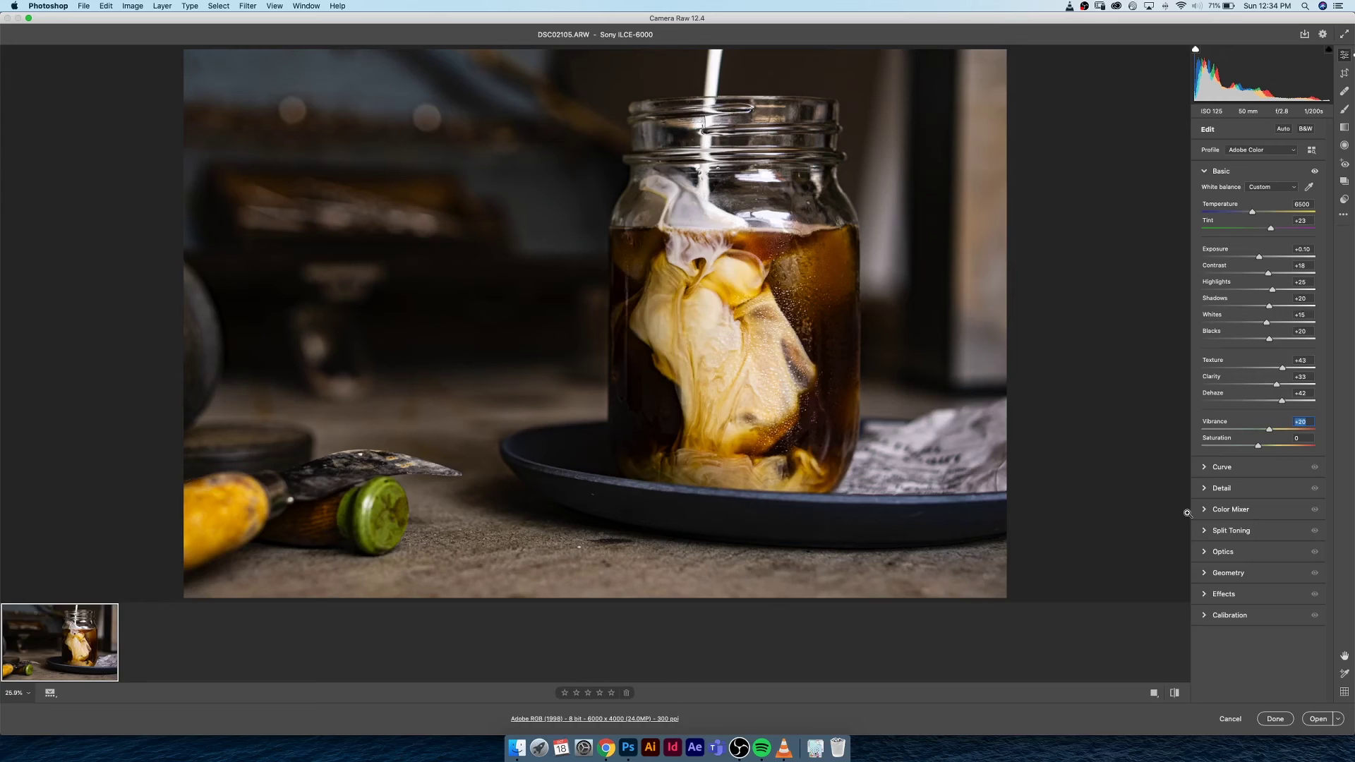
- Adjust the point curves of the composite and individual colour channels, placing a red channel point at input 192, output 194
left_click(1222, 467)
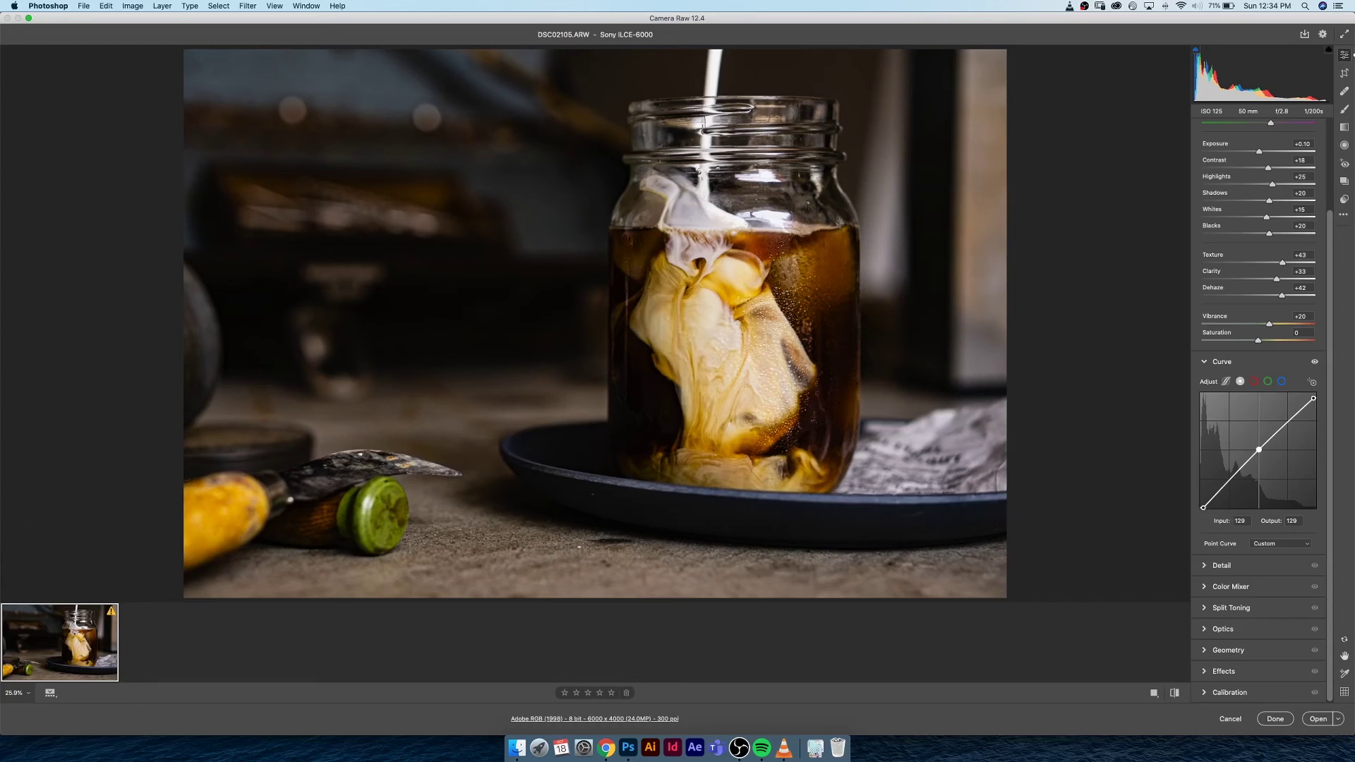
left_click(1268, 382)
left_click(1281, 382)
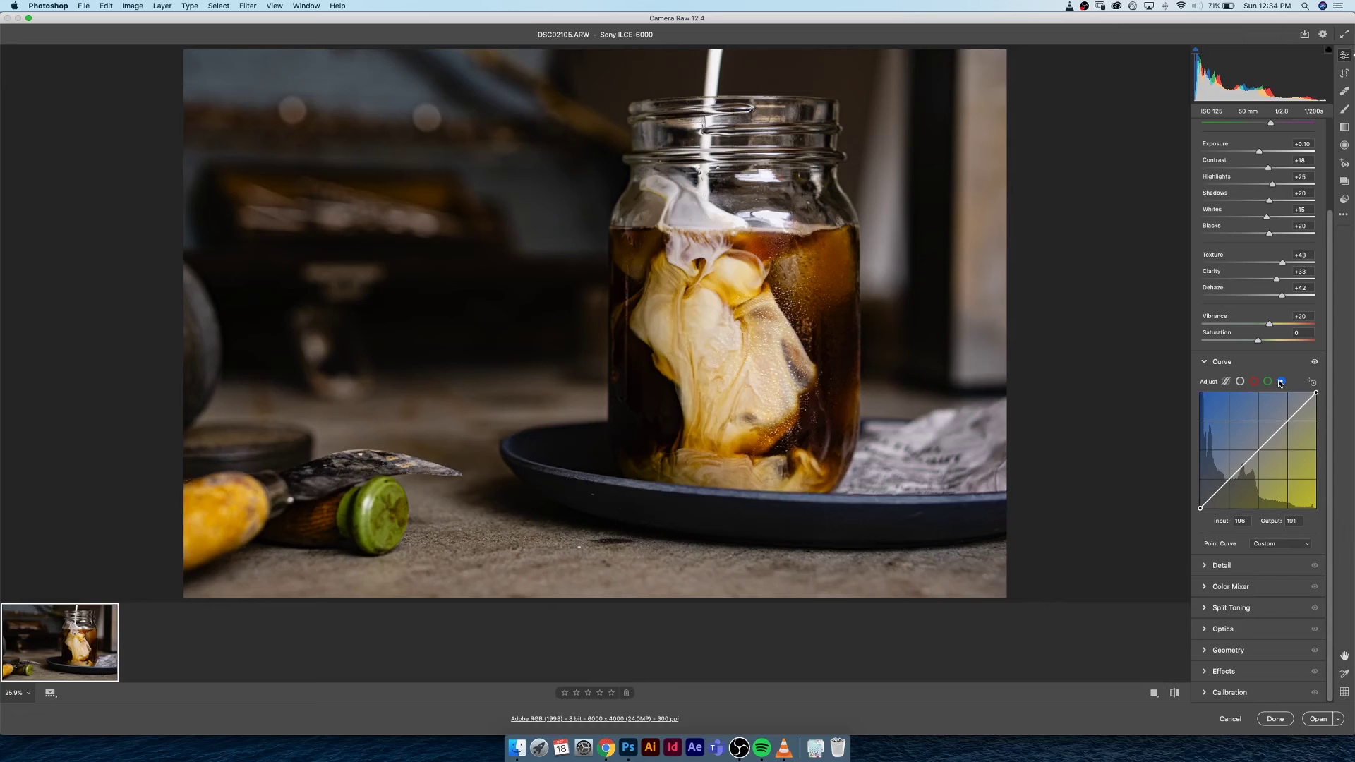
left_click(1254, 381)
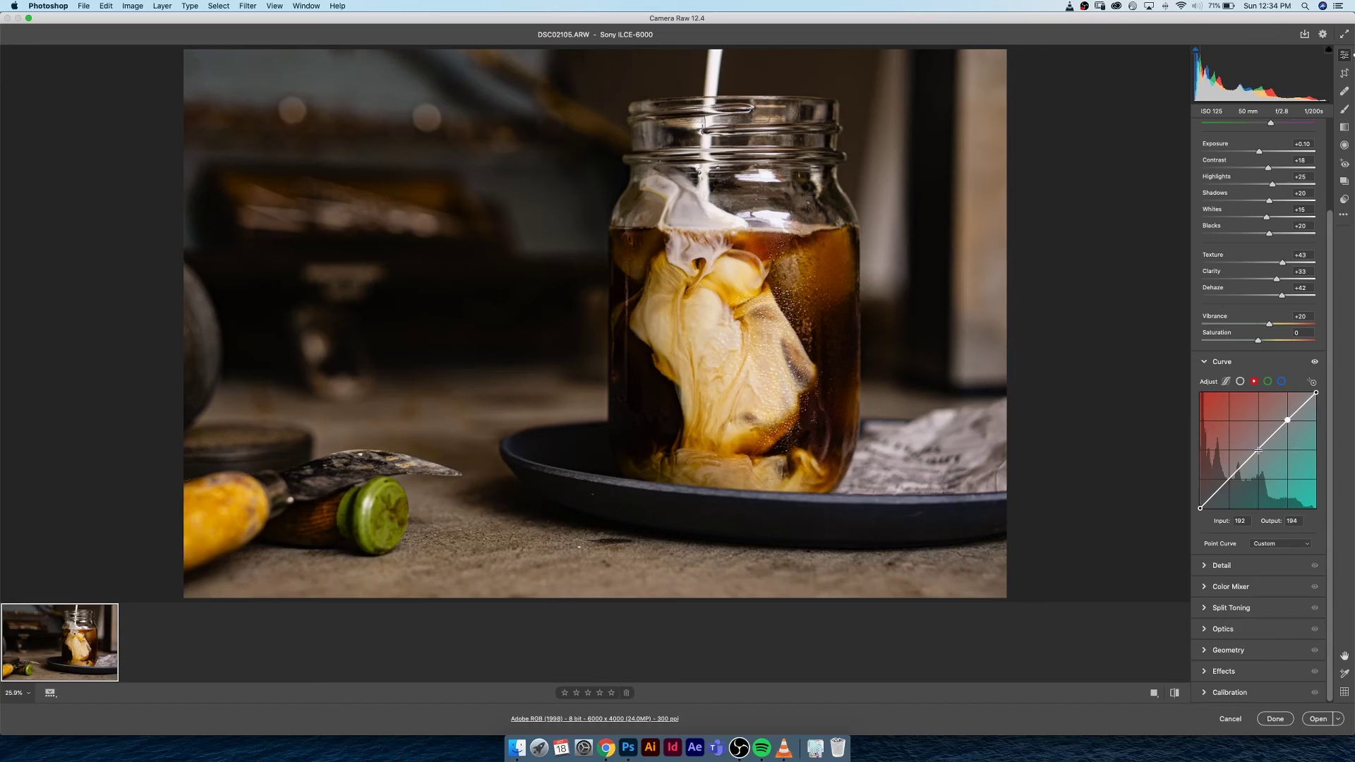
- Set the jar photo's Sharpening to 98 with Masking 56, and its Noise Reduction to 19
left_click(1222, 565)
left_click_drag(1202, 558, 1265, 557)
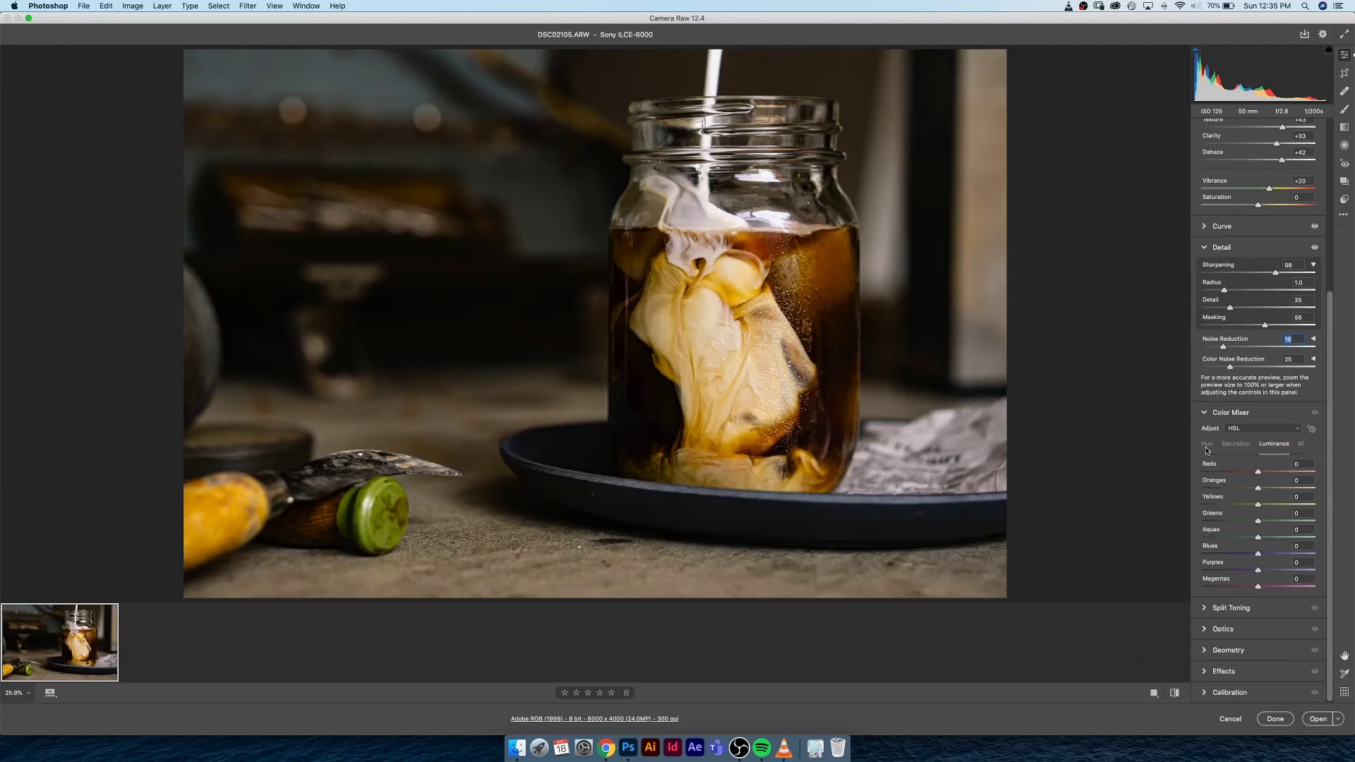
- Set the colour mixer's Hue to Reds +19, Oranges -8 and Yellows -16, and raise the Luminance of Reds to +34
left_click(1206, 445)
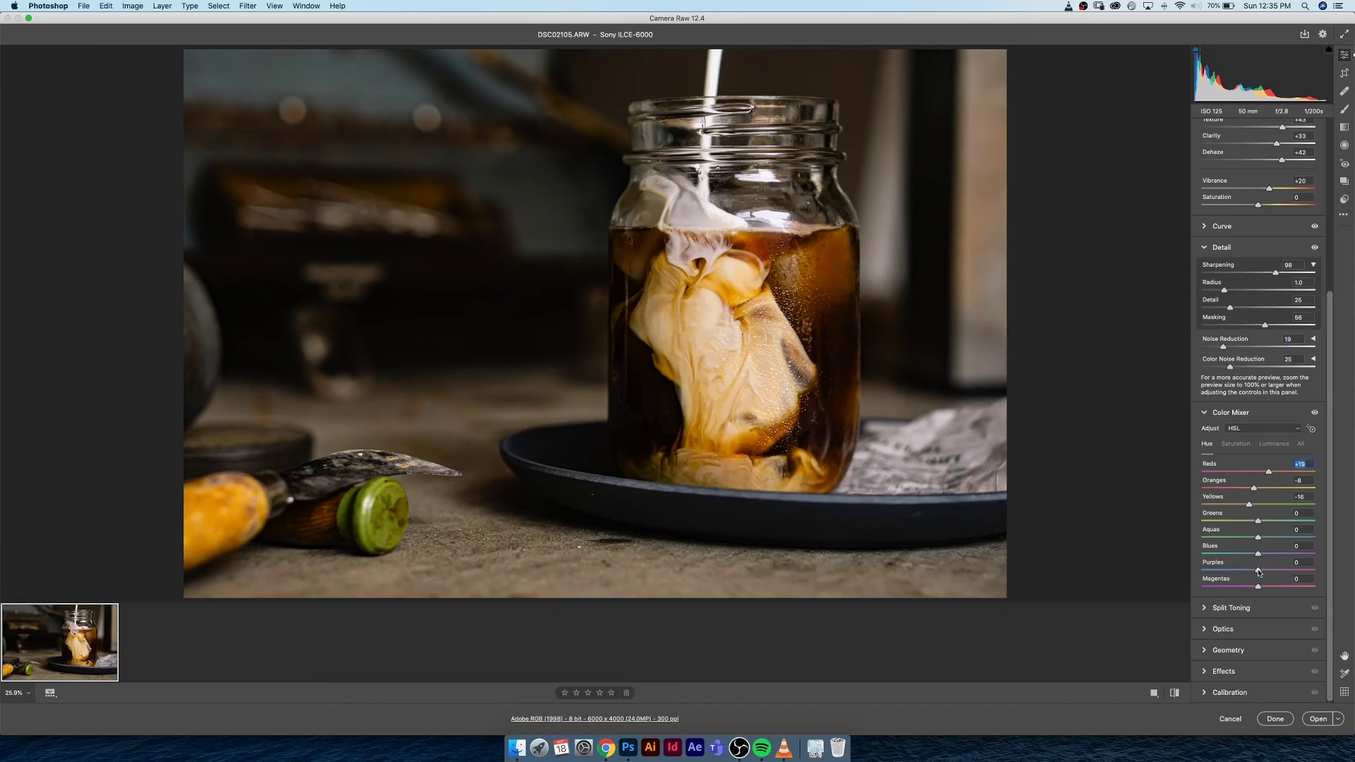
left_click_drag(1259, 572, 1271, 571)
left_click(1235, 443)
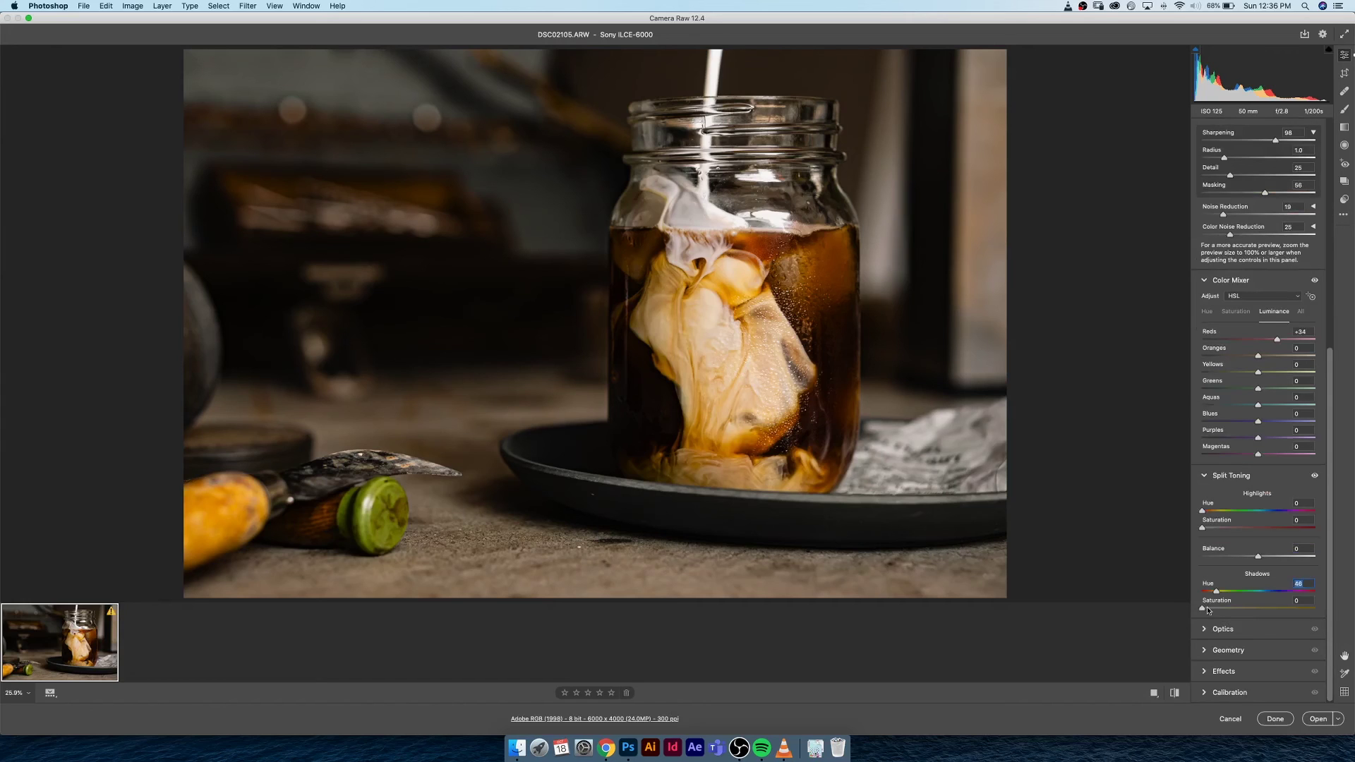
- Split-tone the shadows with Hue 46 and Saturation 15, and add a Vignetting of -31 with Roundness +100
left_click_drag(1207, 610, 1219, 612)
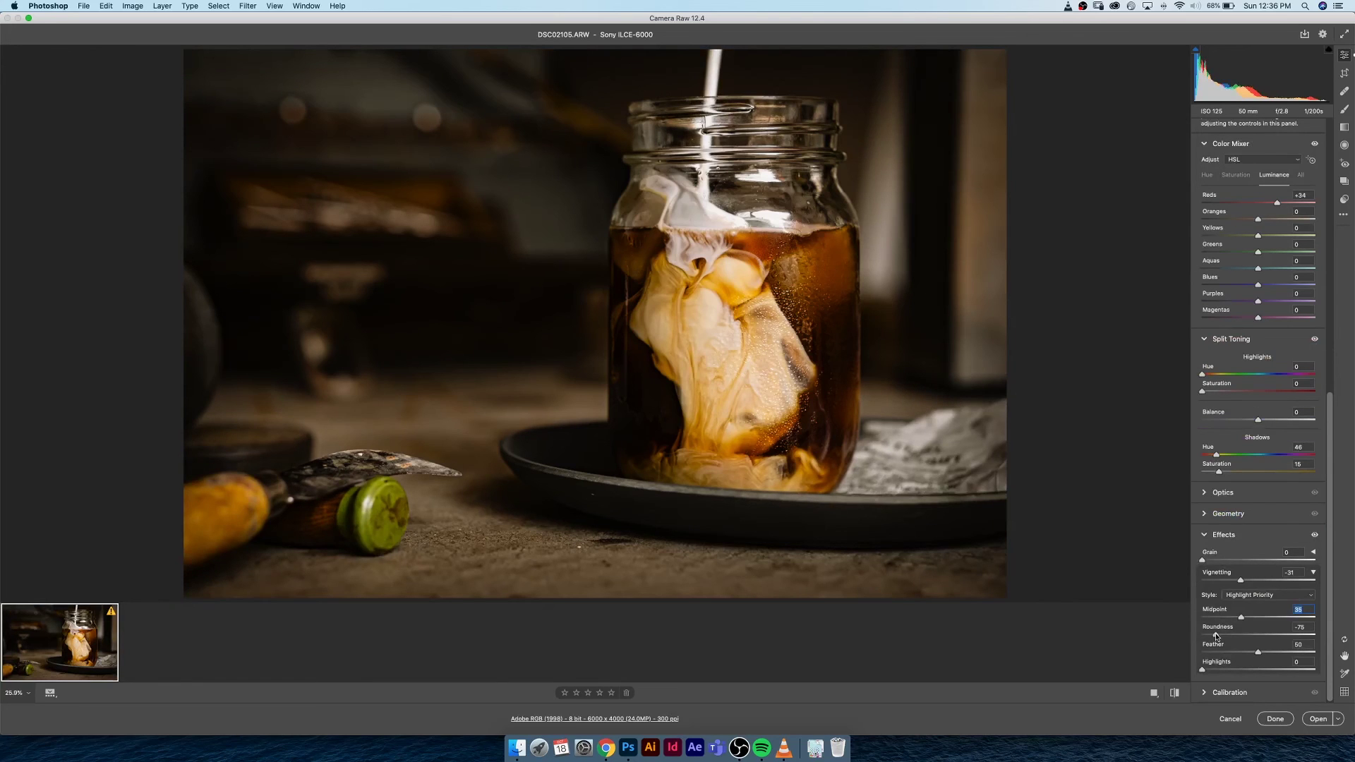
left_click_drag(1216, 636, 1330, 634)
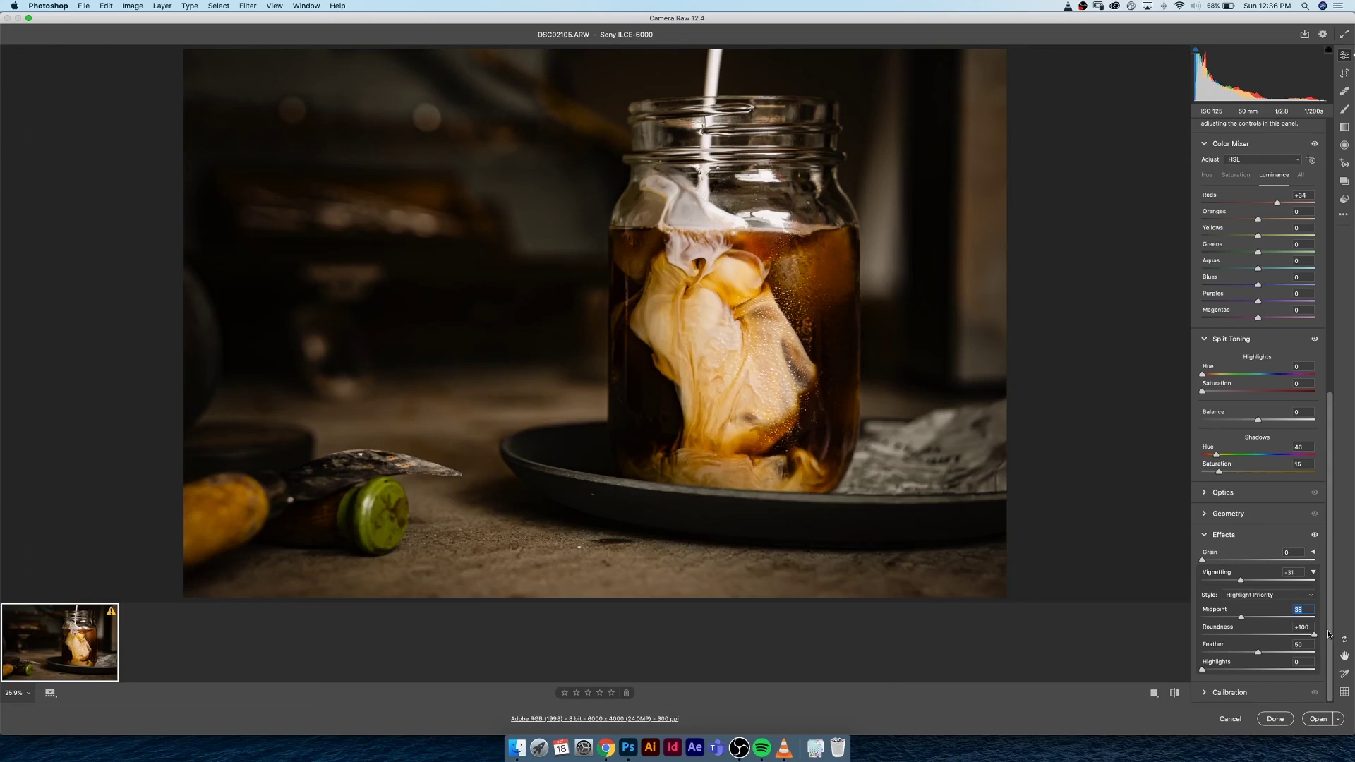
- Compare the jar photo's default and current settings, and open the edited image in Photoshop
left_click(1175, 694)
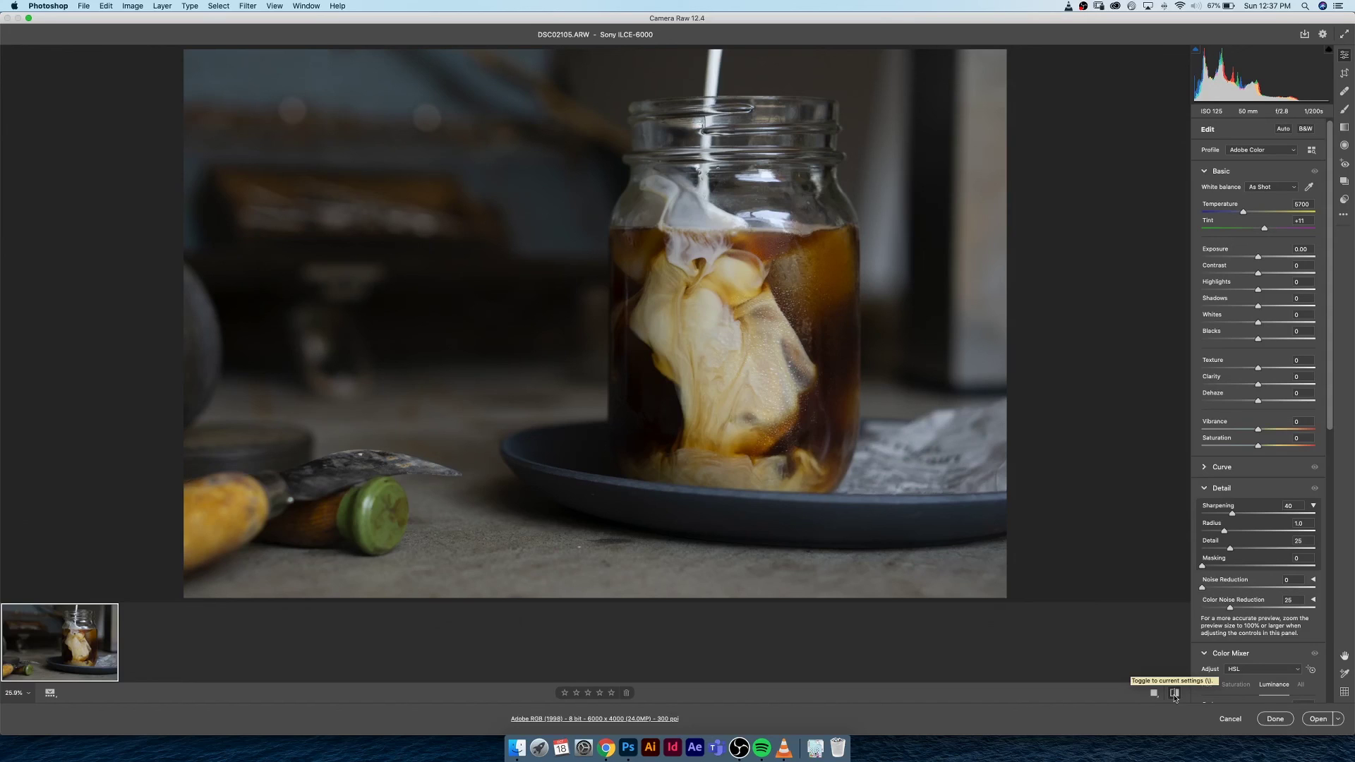
left_click(1174, 694)
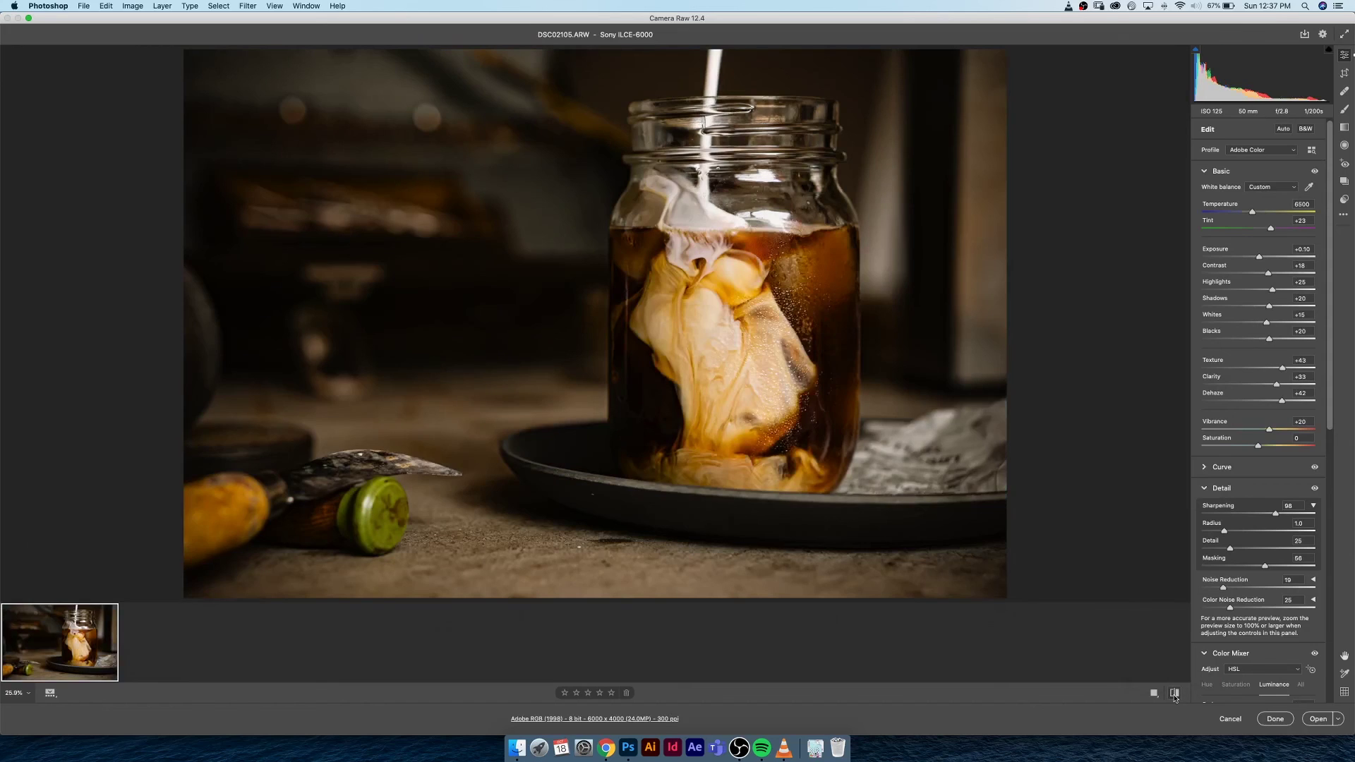
left_click(1318, 719)
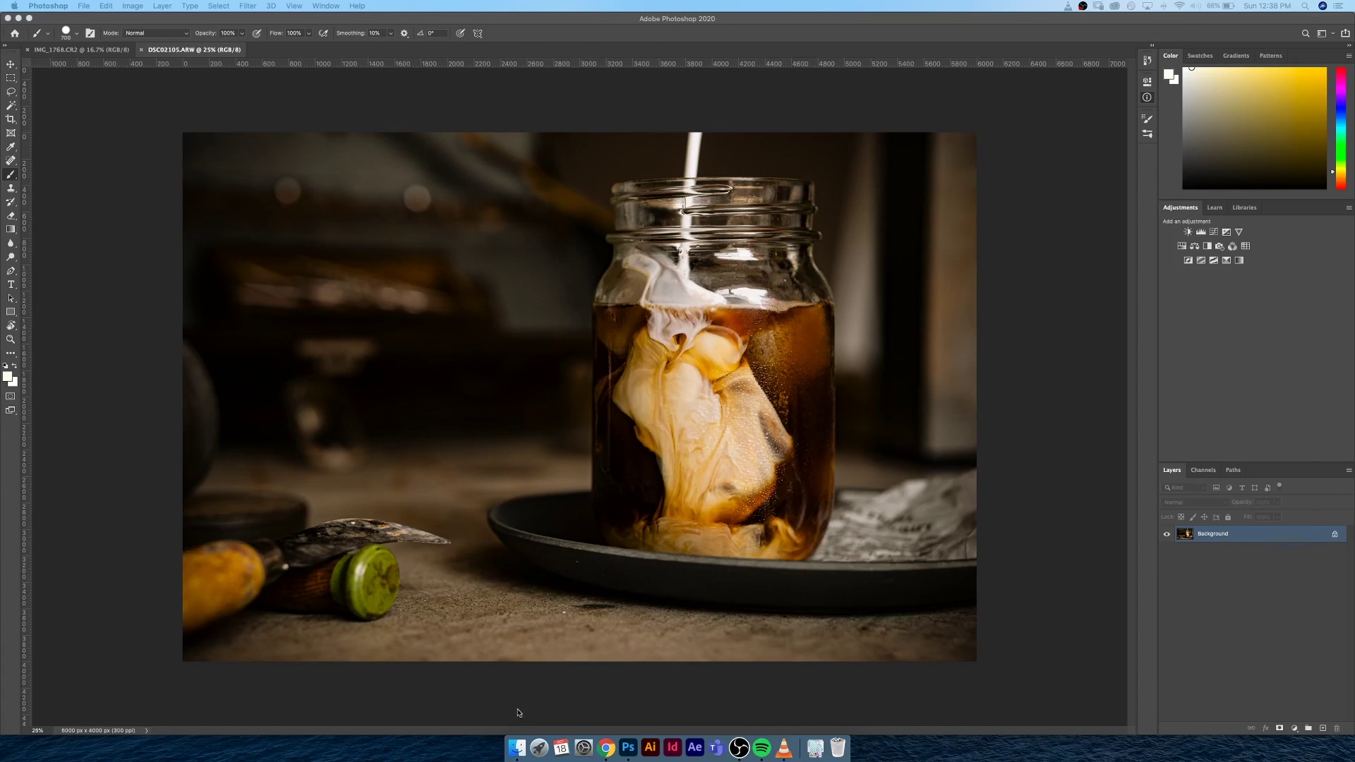
- Open the Unsplash JPEG from Finder's Camera Raw Demo folder in Photoshop and activate the Move tool
left_click(517, 747)
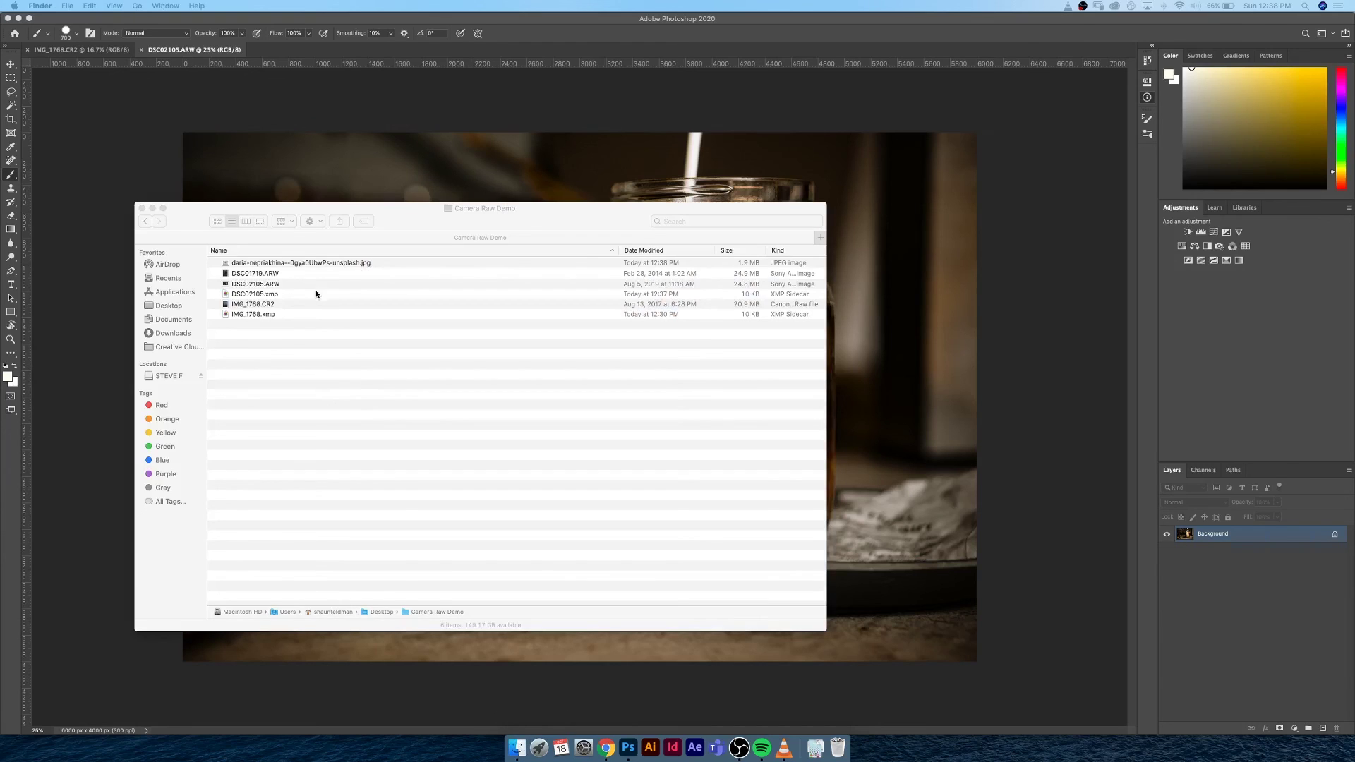
left_click(378, 264)
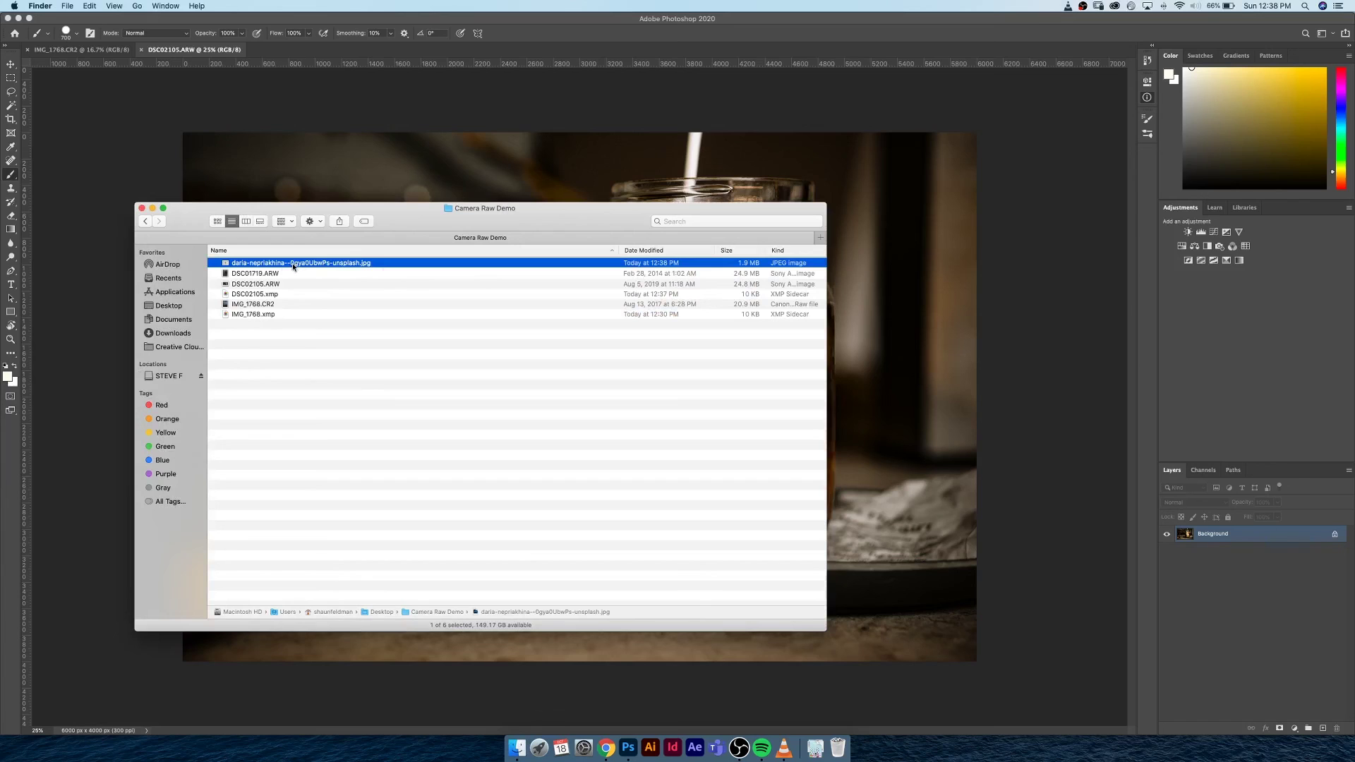
left_click_drag(293, 266, 628, 748)
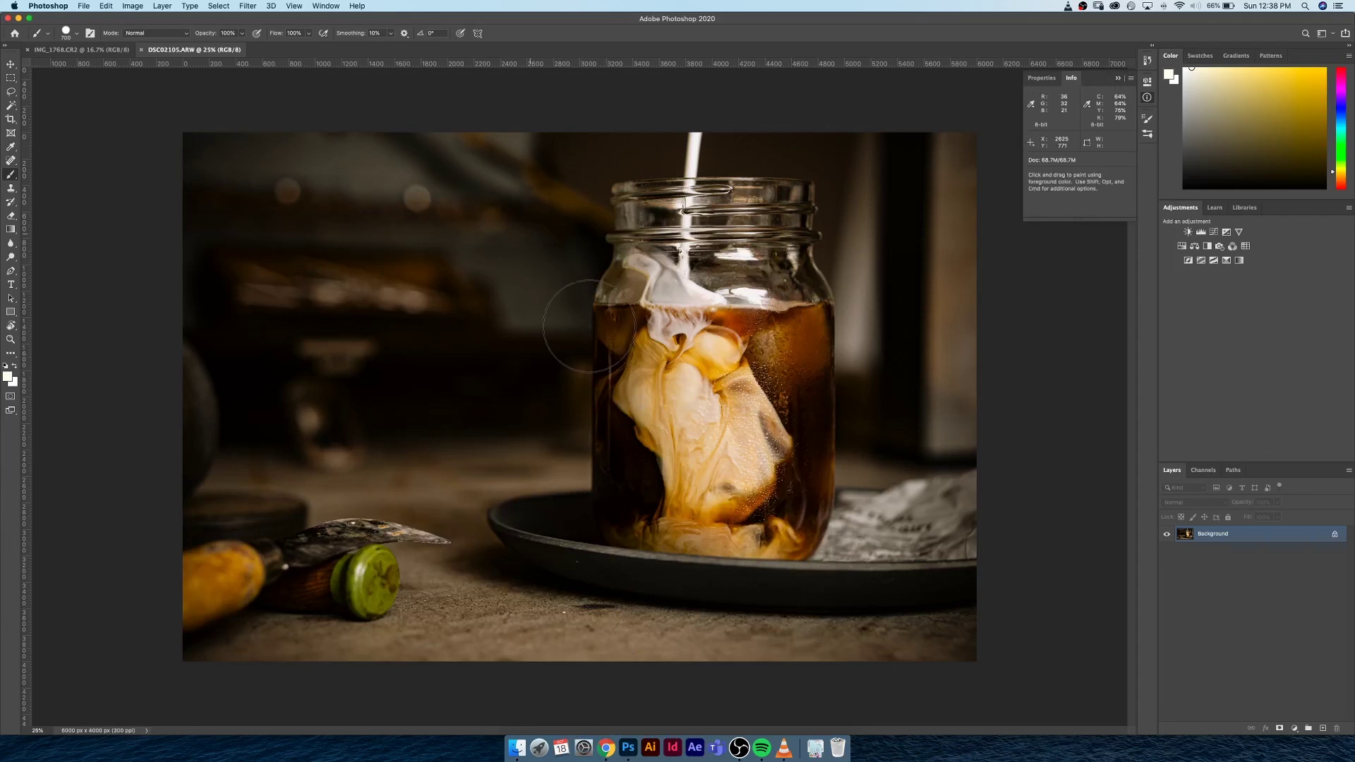
key("v")
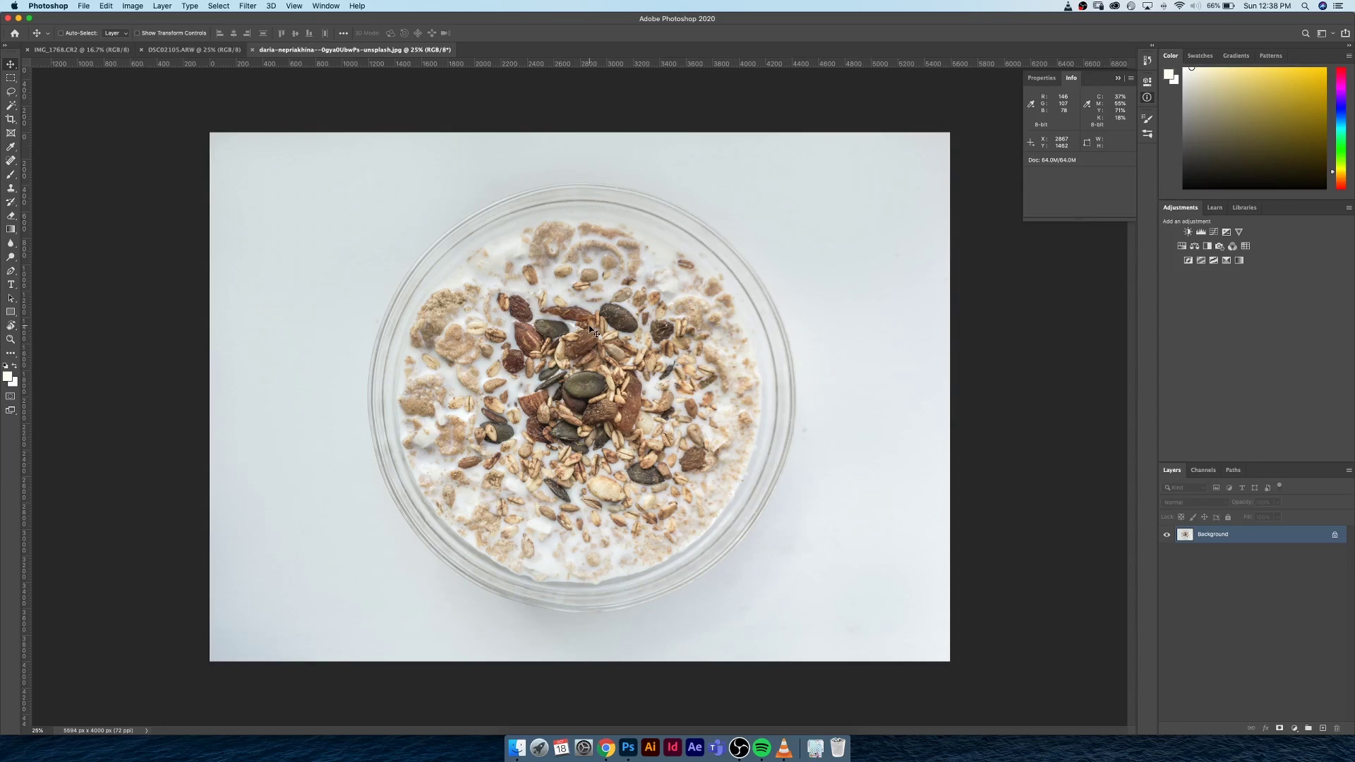
- Convert the cereal bowl's Background layer to a smart object
right_click(1302, 539)
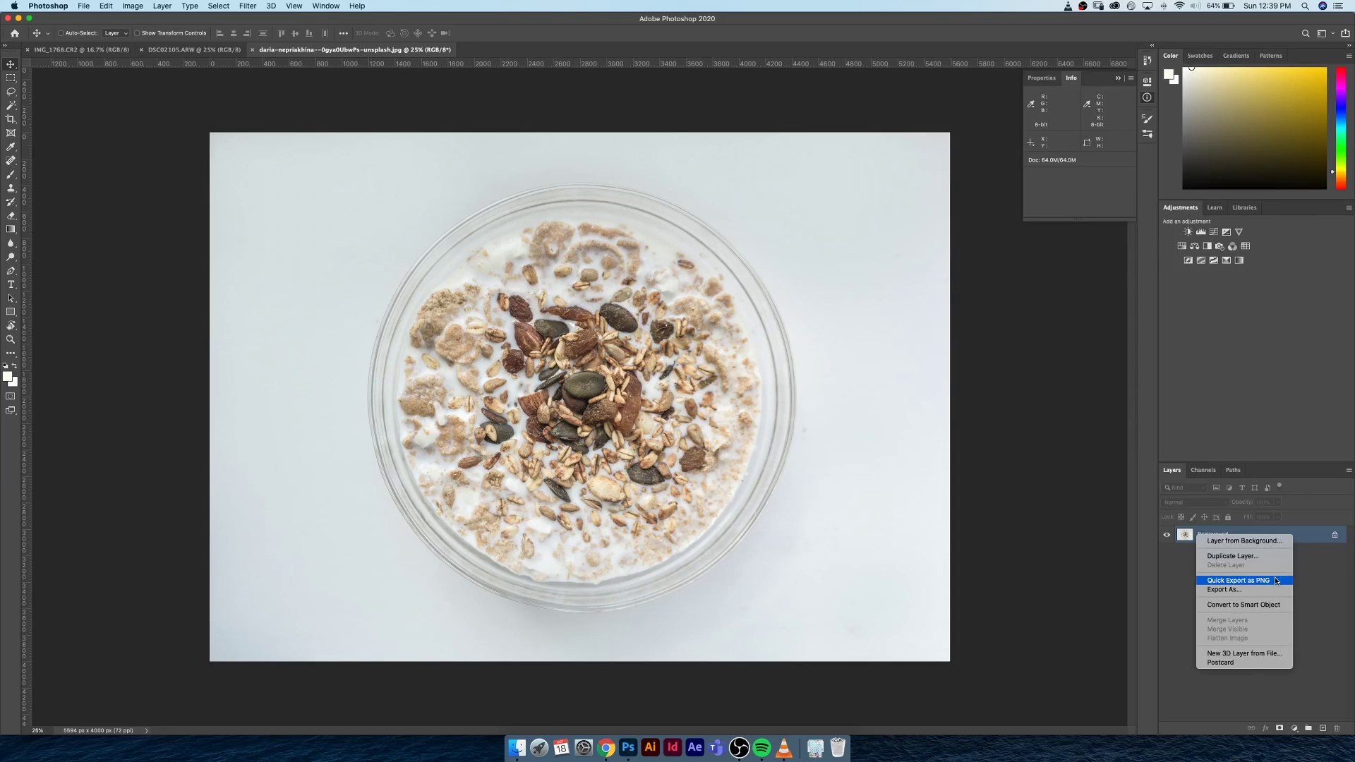
left_click(1298, 578)
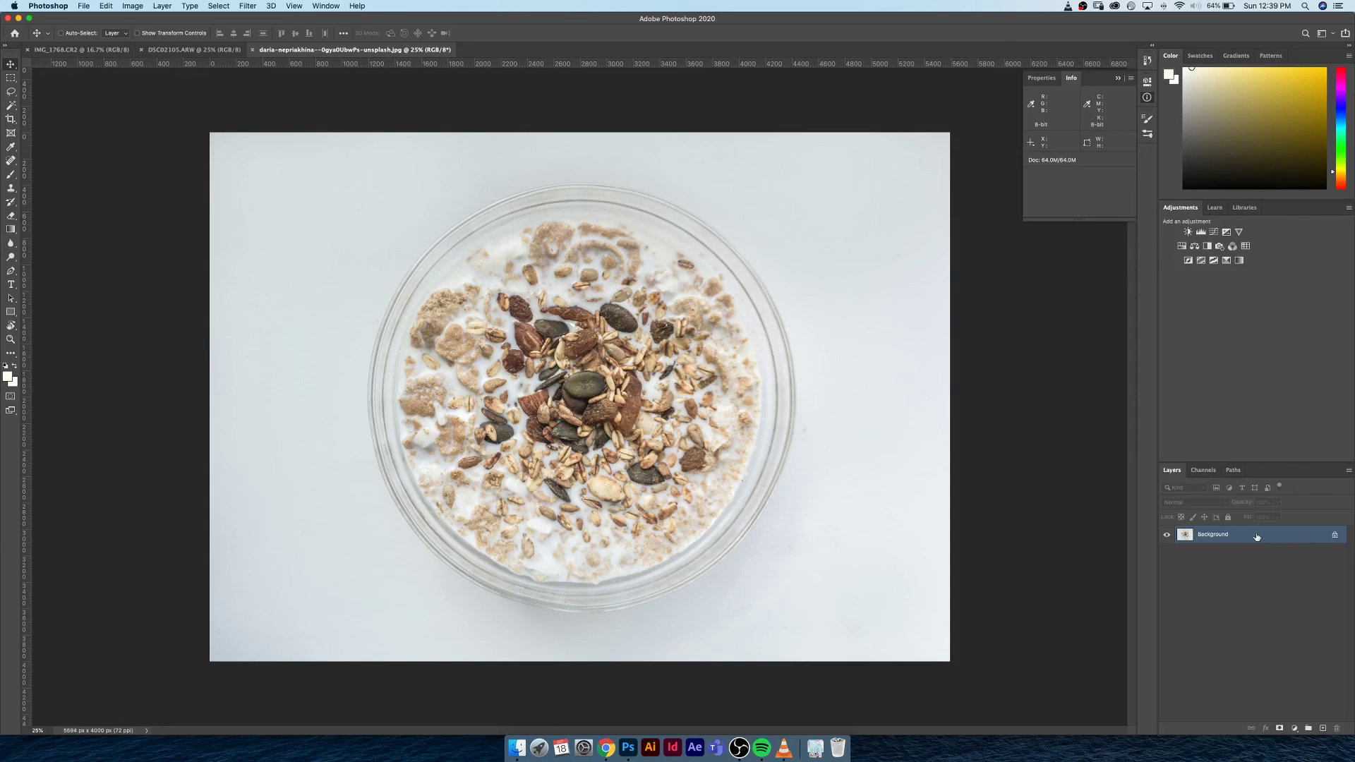
right_click(1267, 539)
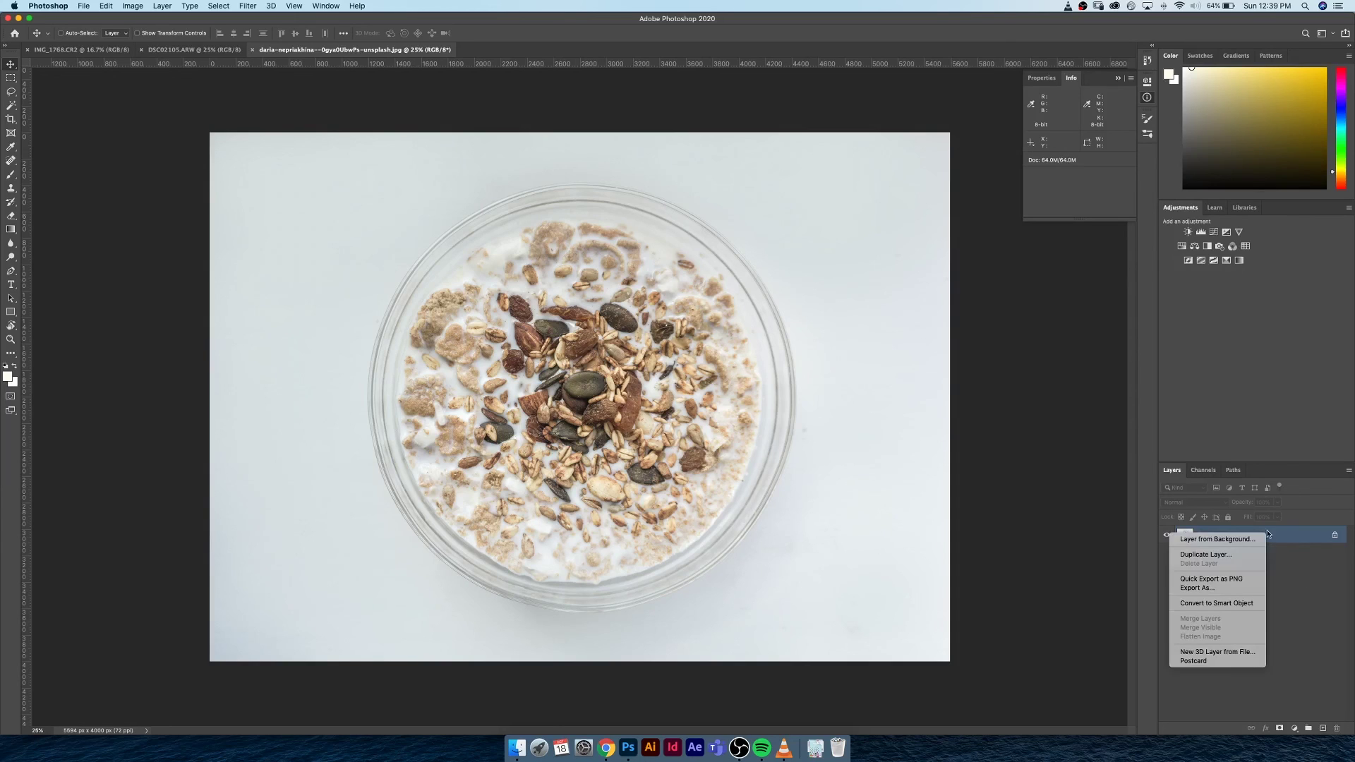
left_click(1232, 604)
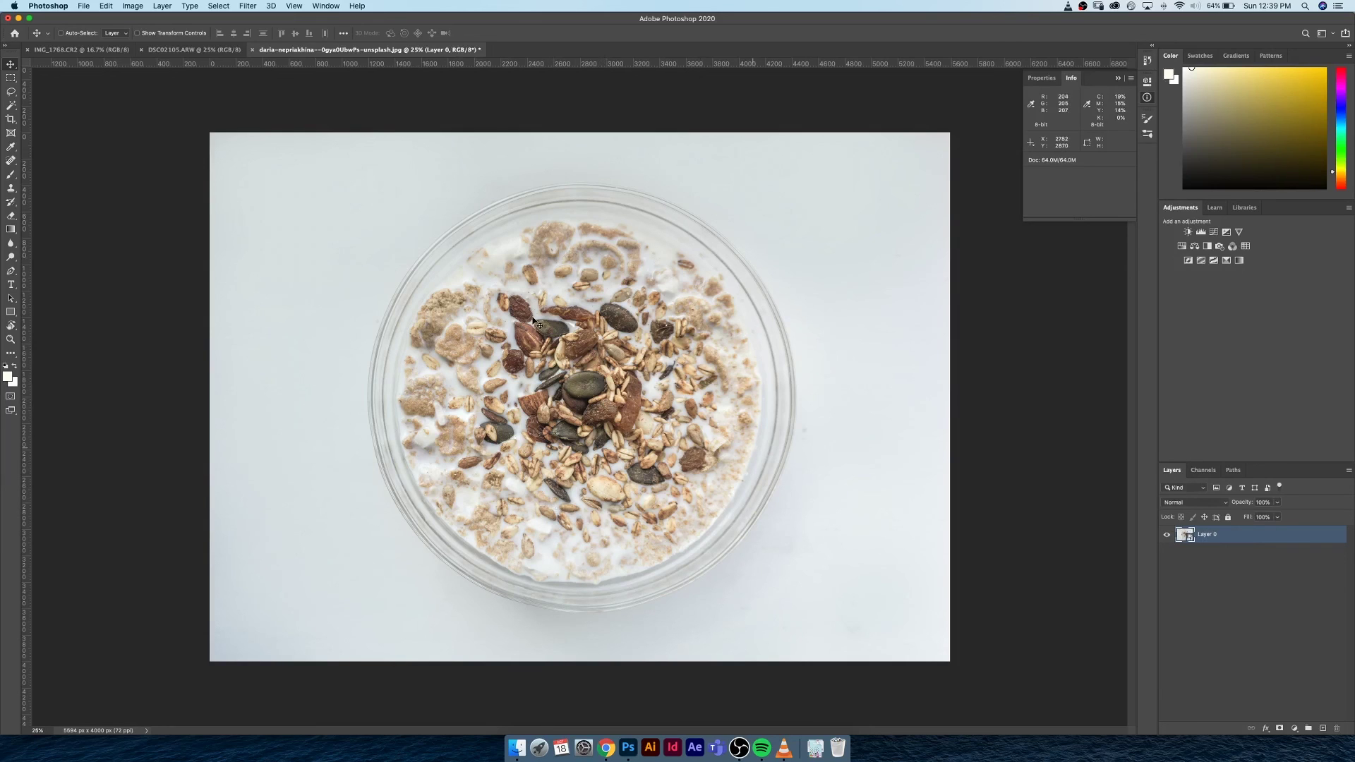
- Start the Camera Raw Filter on the cereal bowl layer and warm its white balance to Temperature +12
left_click(247, 6)
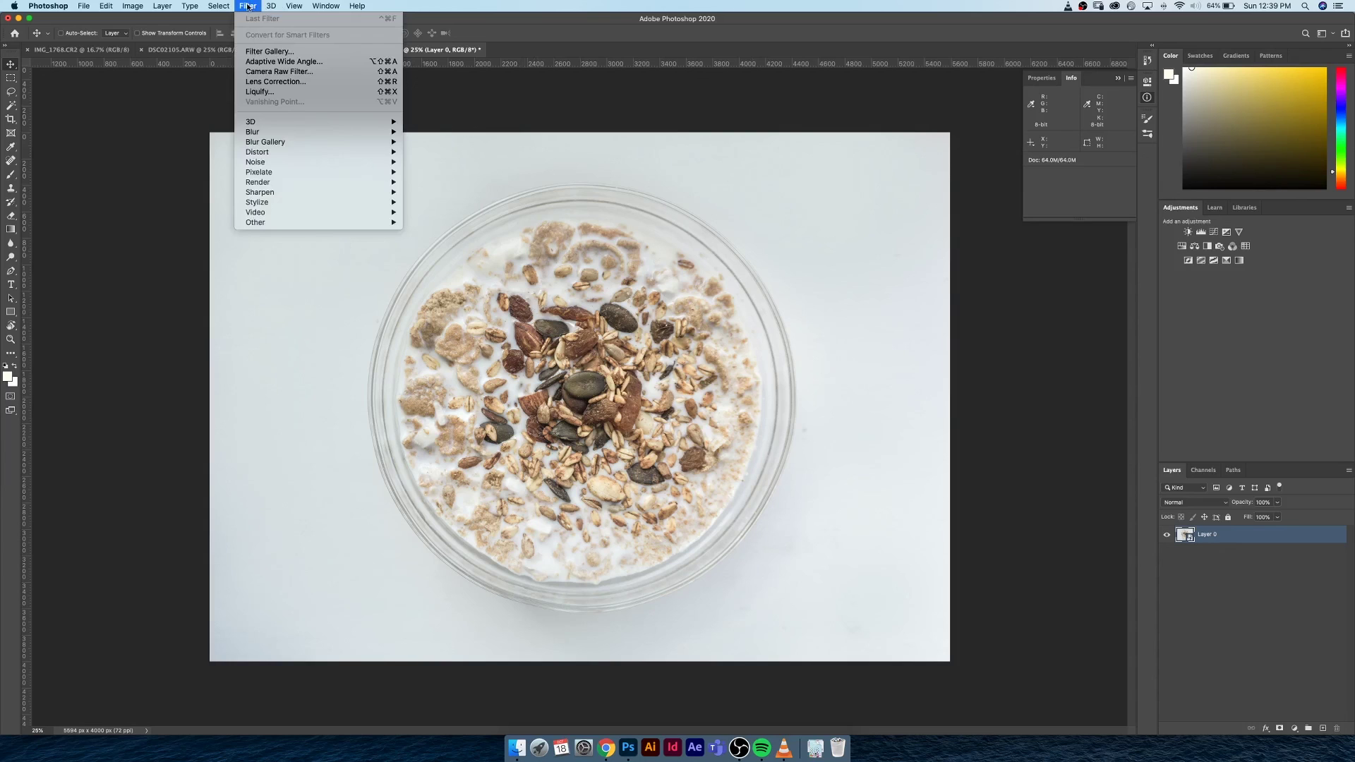
left_click(285, 72)
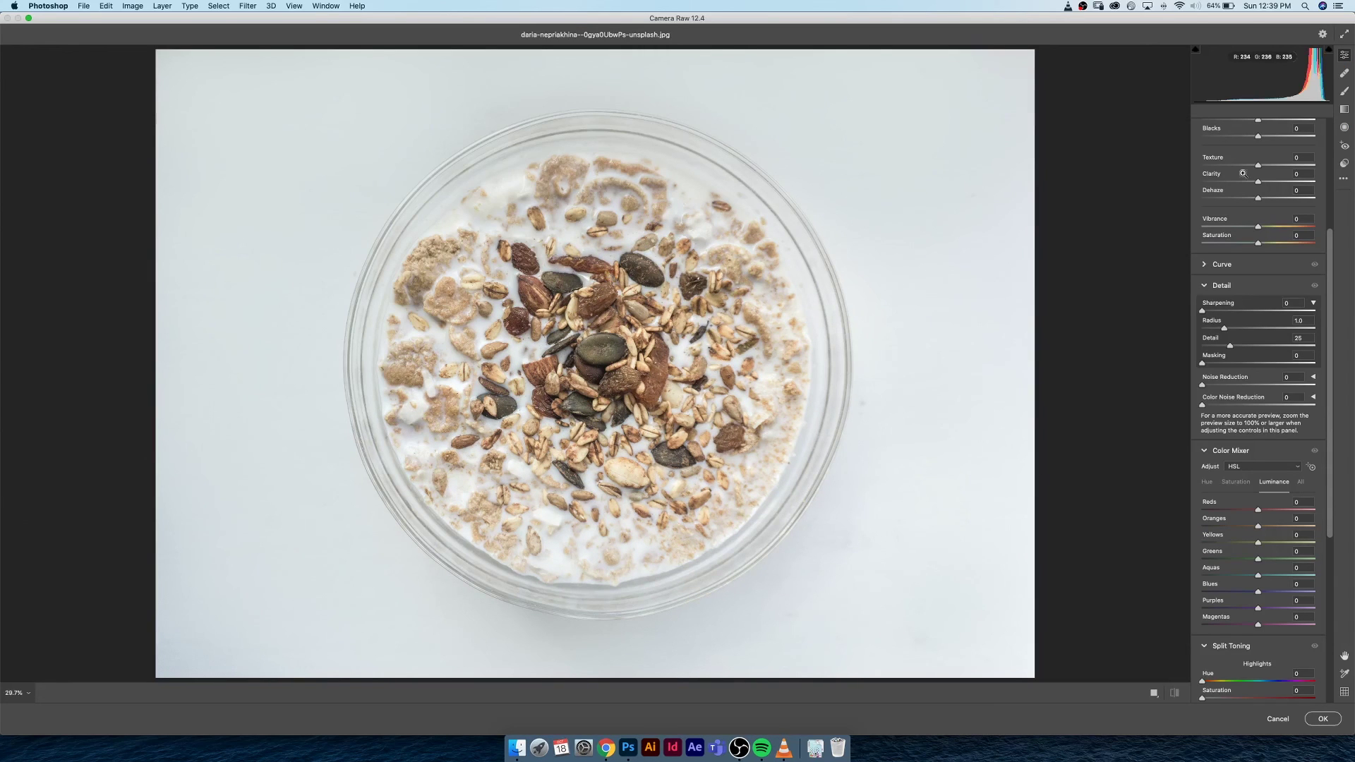
scroll(1290, 212, "up", 2)
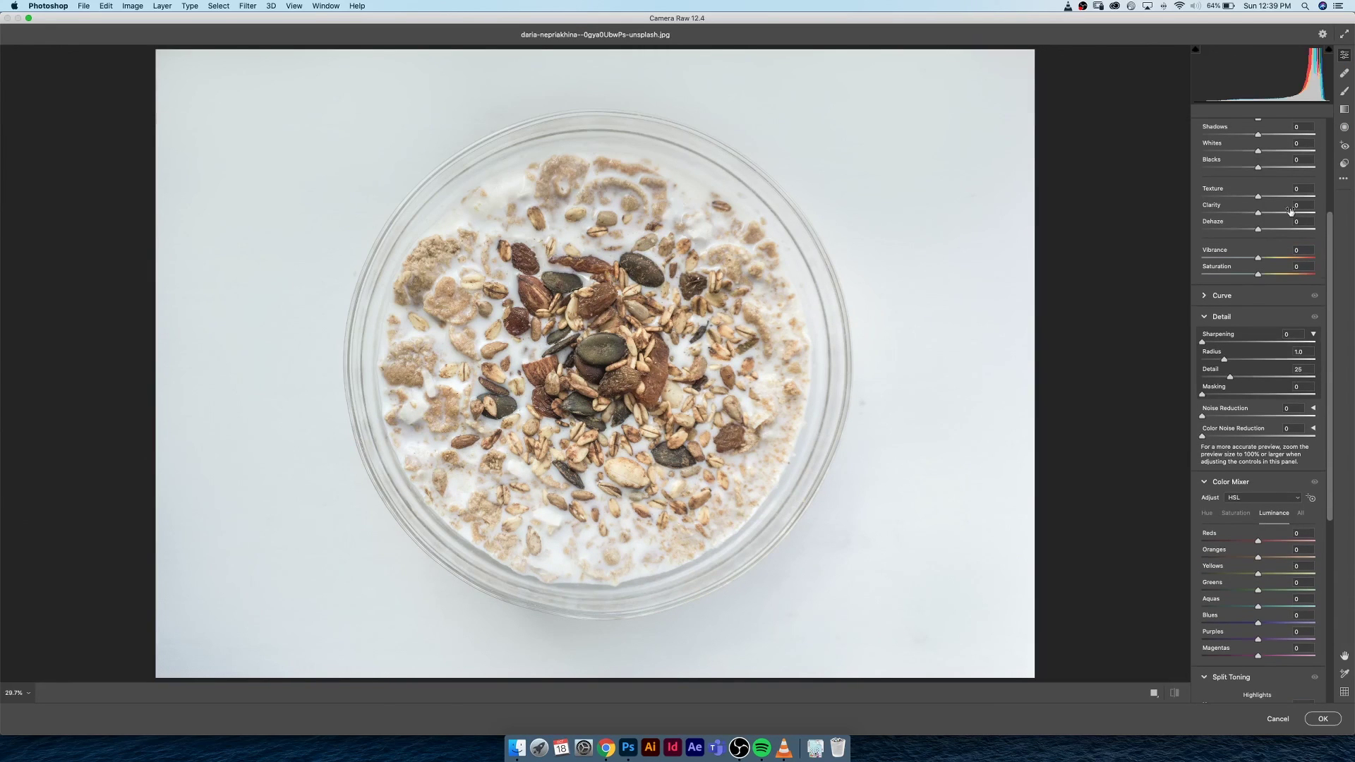
left_click_drag(1330, 247, 1325, 138)
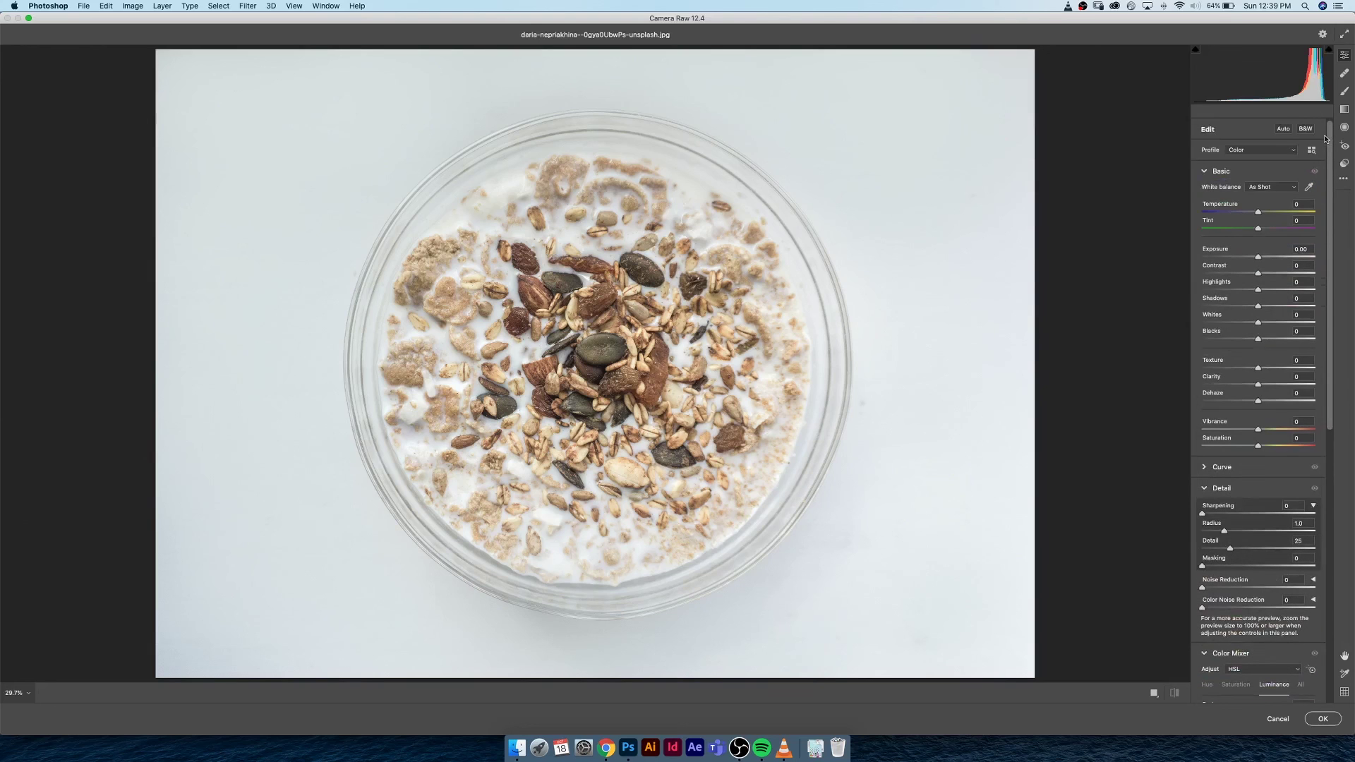
left_click(1268, 213)
left_click_drag(1266, 213, 1263, 211)
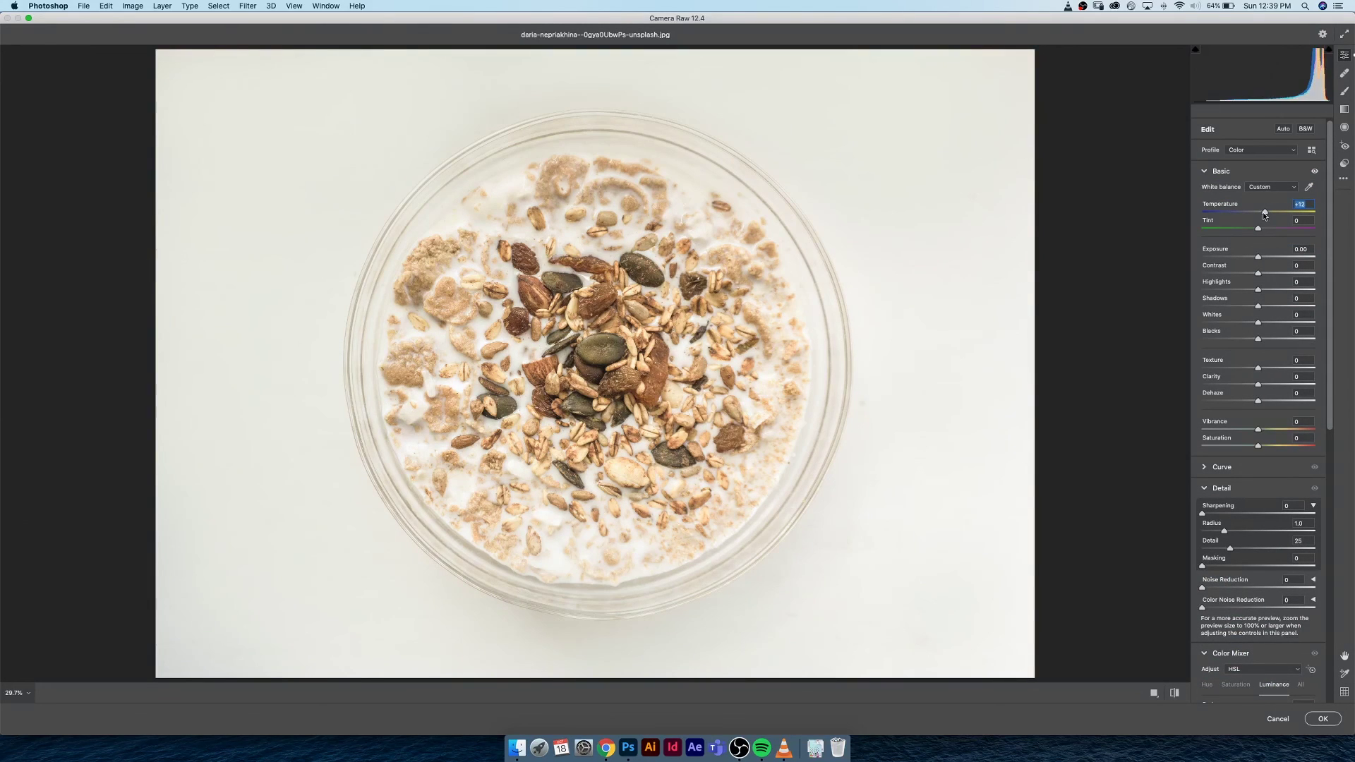
- Adjust the bowl photo's Contrast, Highlights and Shadows, and apply the Camera Raw Filter to the smart object
mouse_move(1257, 272)
left_mouse_down()
mouse_move(1270, 272)
mouse_move(1228, 289)
mouse_move(1240, 290)
left_mouse_up()
left_click_drag(1238, 306, 1266, 305)
left_click(1323, 719)
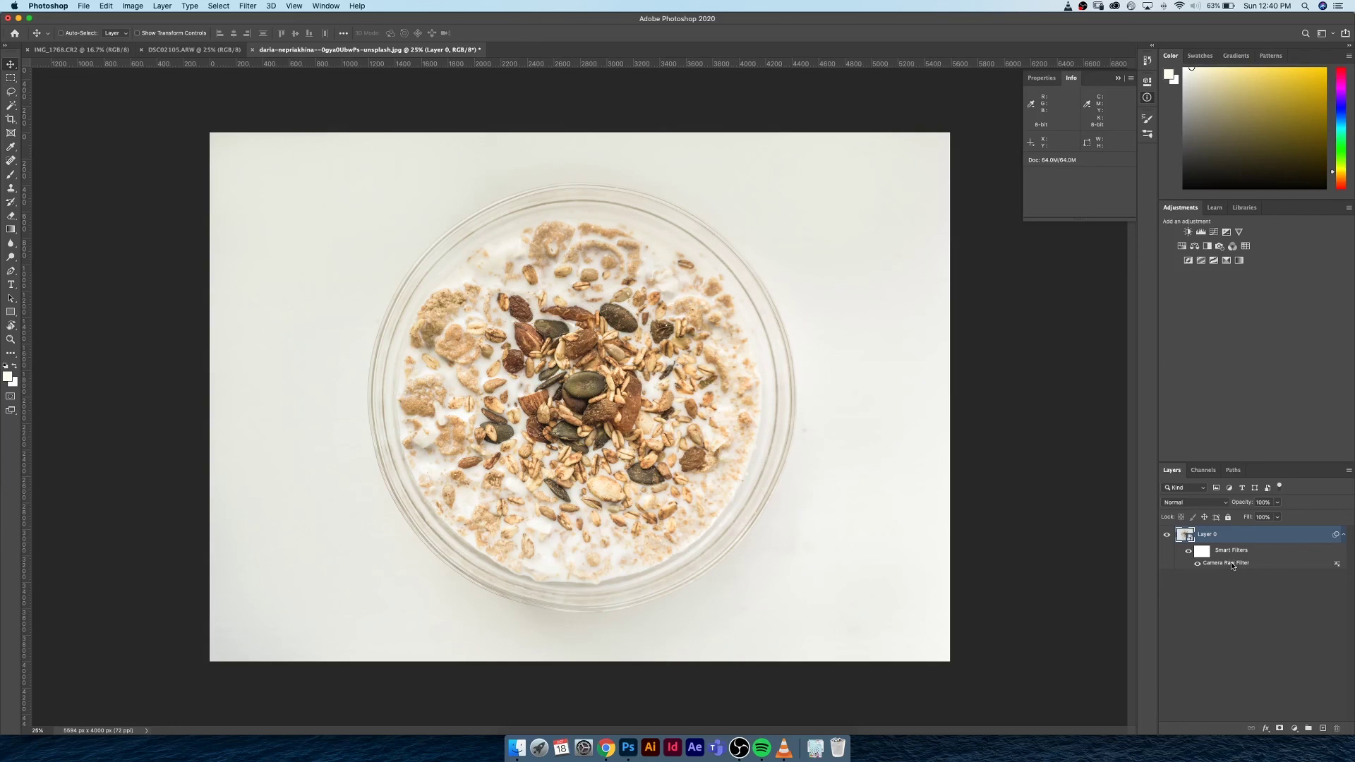
- Reopen the bowl layer's Camera Raw smart filter to review its settings, and accept them
double_click(1232, 564)
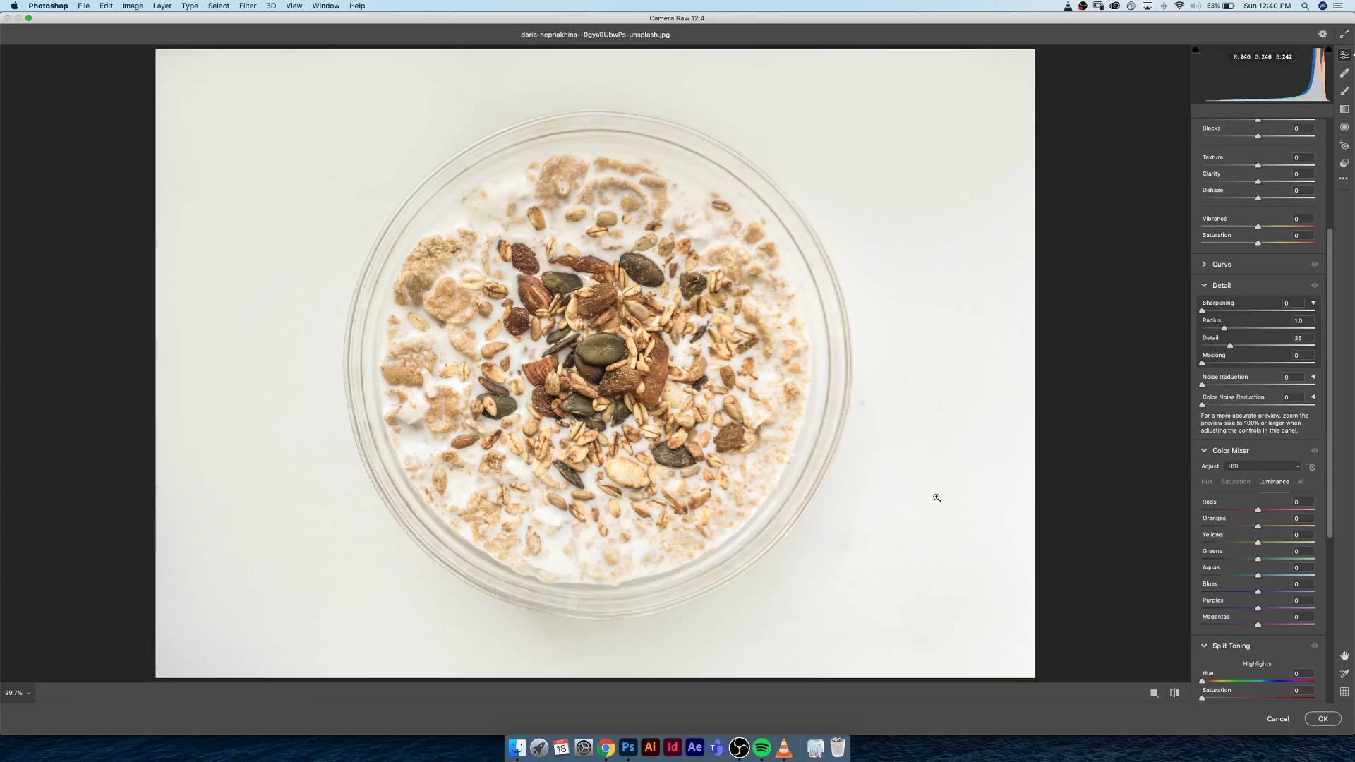
left_click(1324, 719)
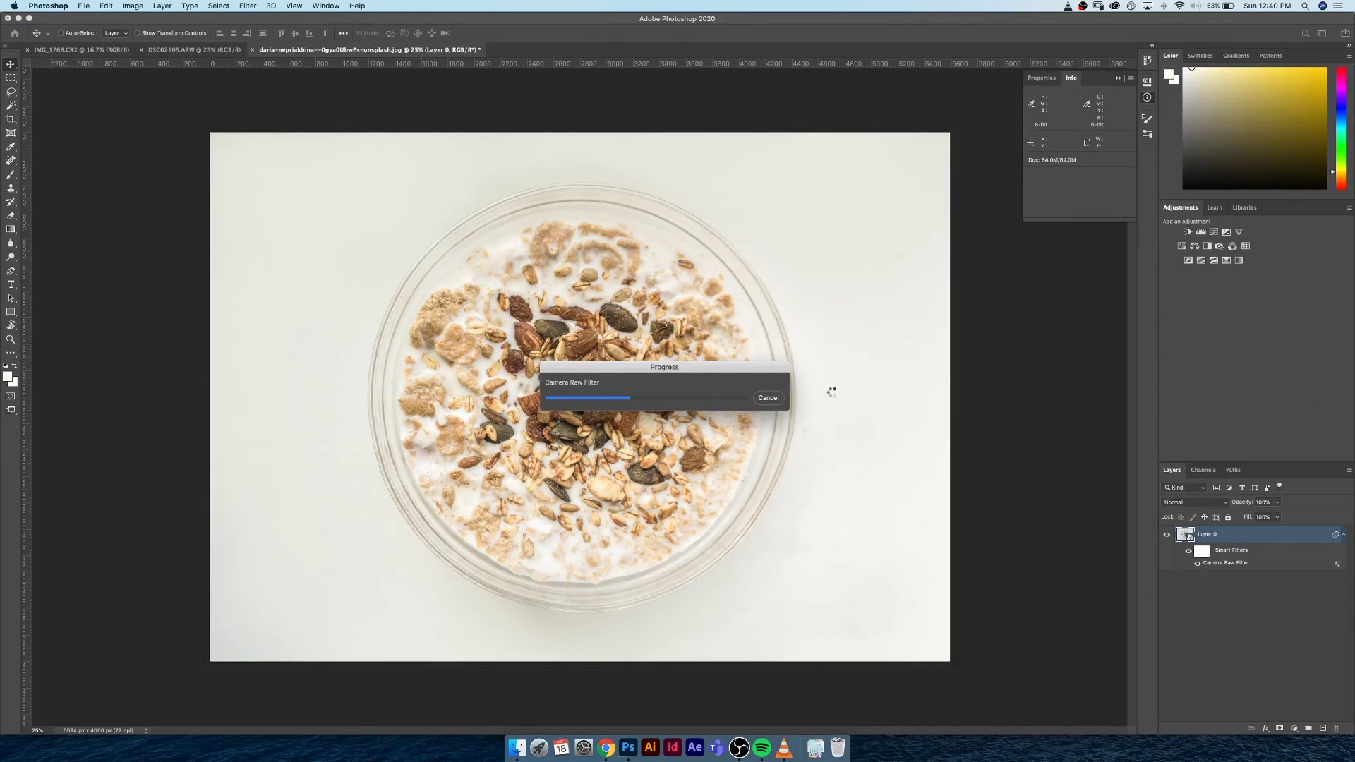